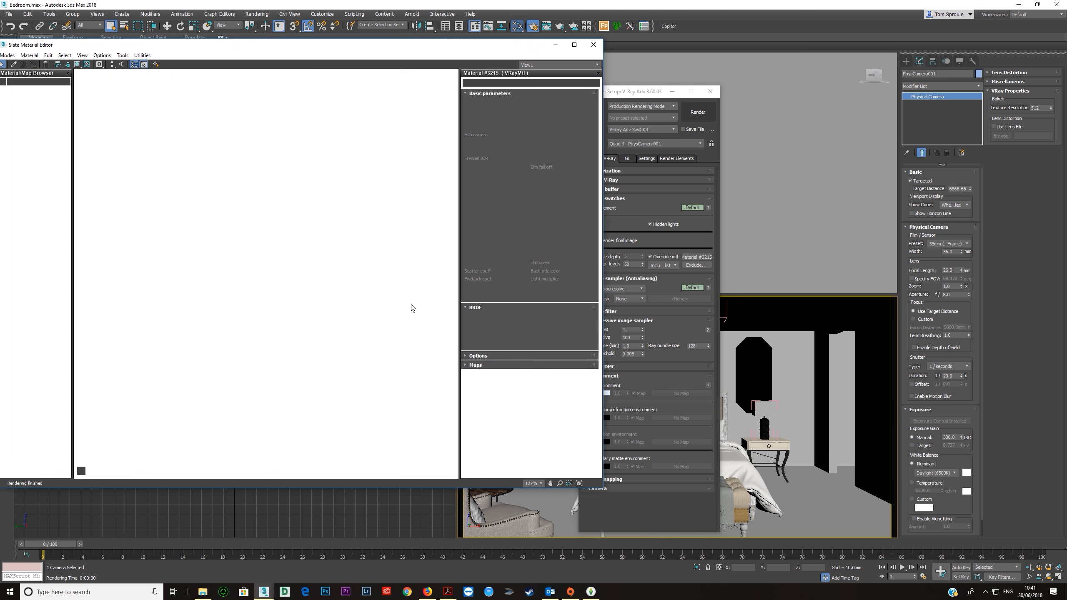
# Step: Set the VRayHDRI map's render multiplier to 100 and run a test render of the bedroom camera view
pyautogui.doubleClick(217, 199)
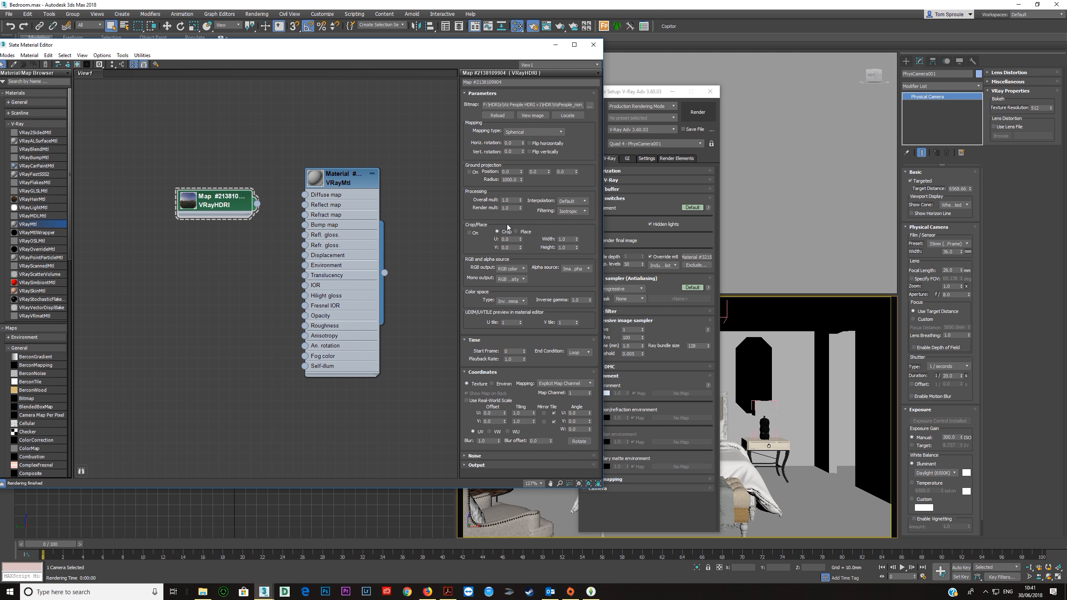
pyautogui.moveTo(513, 207); pyautogui.dragTo(490, 209)
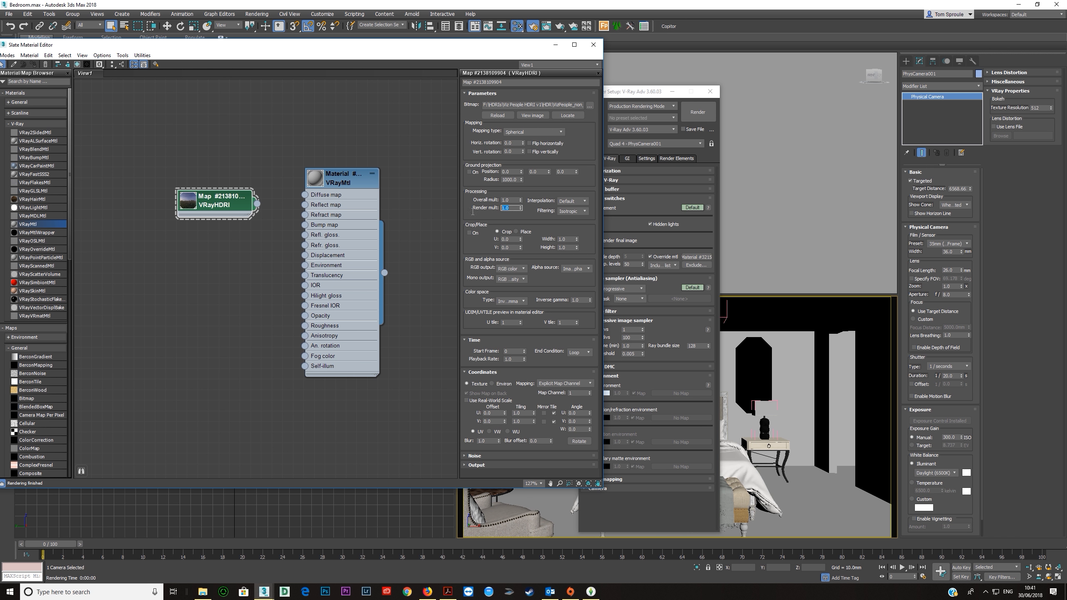
pyautogui.write('100')
pyautogui.press('Return')
pyautogui.click(626, 92)
pyautogui.click(695, 114)
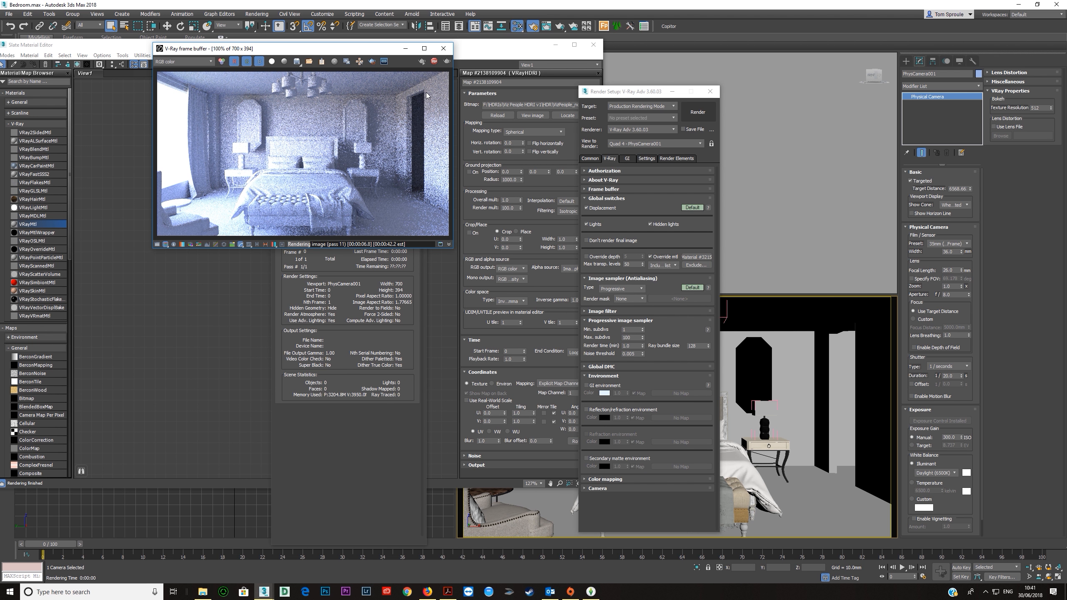
pyautogui.click(444, 48)
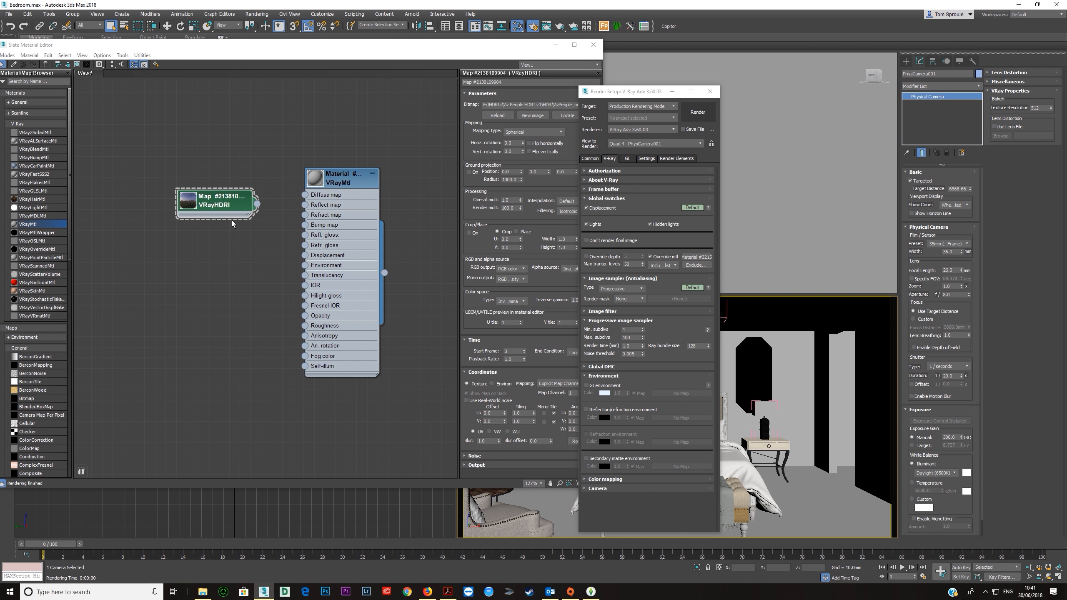
# Step: Set the VRayHDRI map's horizontal rotation to 135 and render the PhysCamera001 view
pyautogui.moveTo(280, 44); pyautogui.dragTo(482, 57)
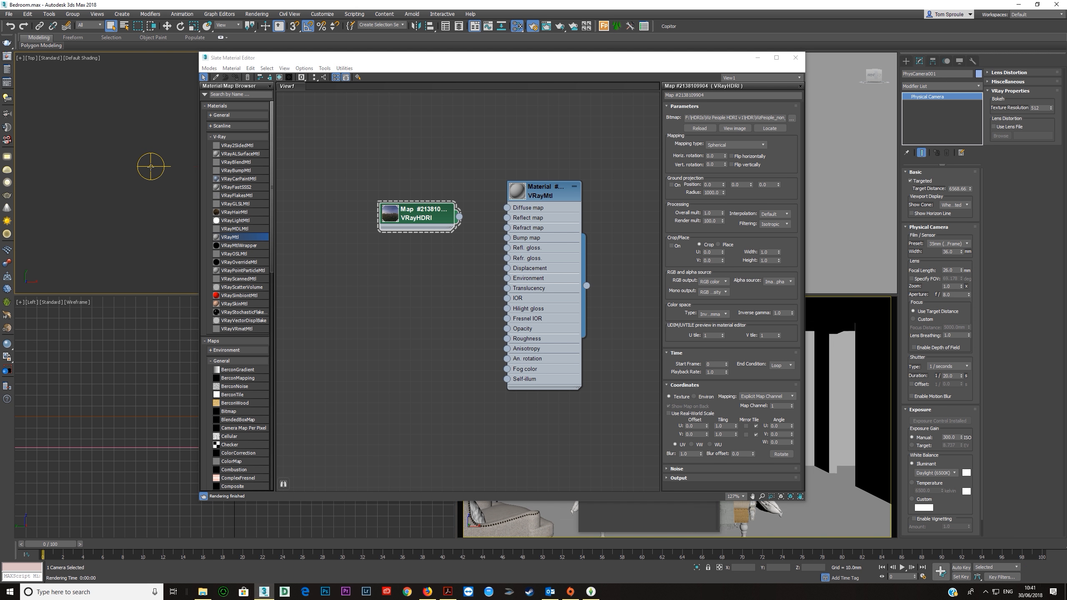
pyautogui.click(168, 166)
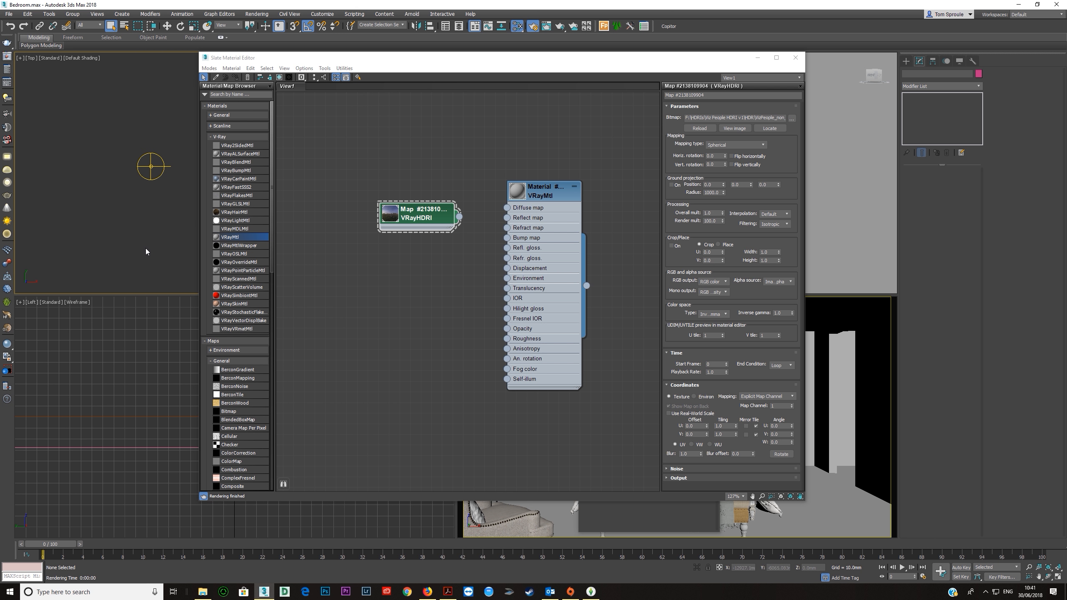
pyautogui.click(708, 156)
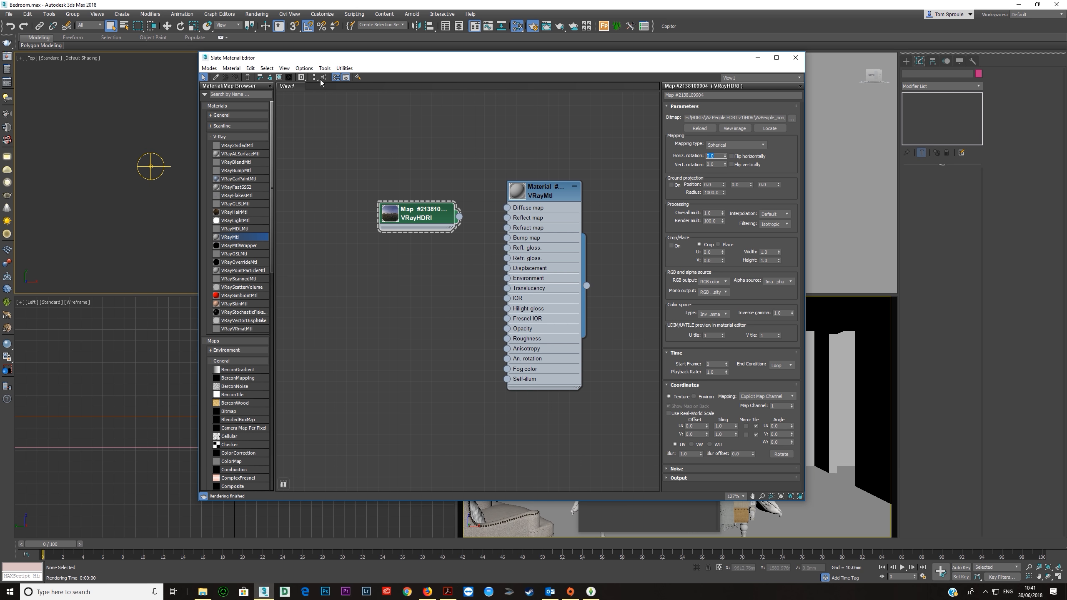
pyautogui.moveTo(302, 58); pyautogui.dragTo(330, 263)
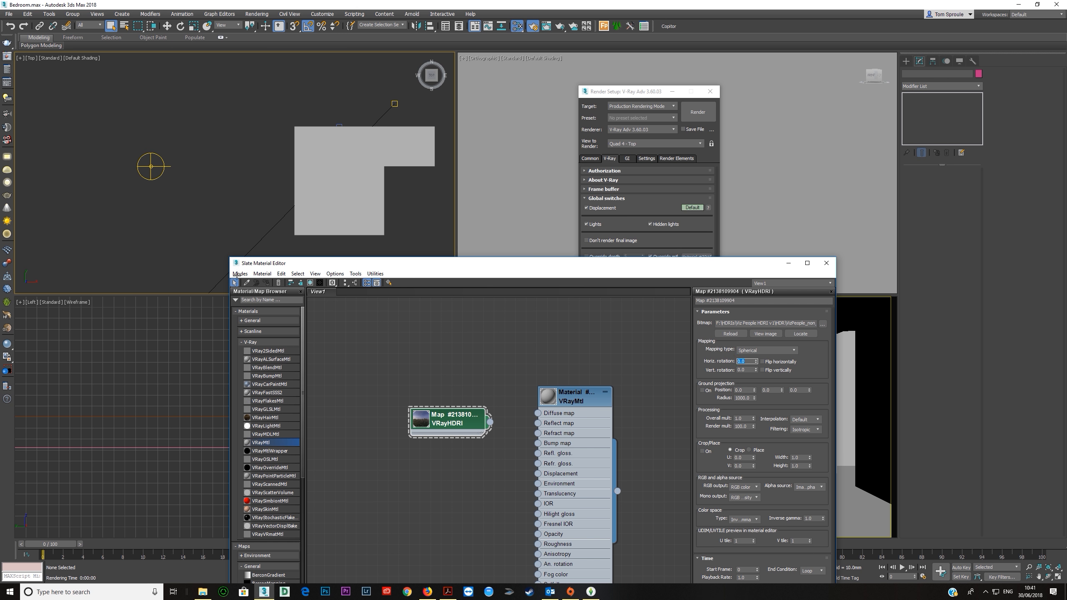
pyautogui.moveTo(342, 263); pyautogui.dragTo(261, 13)
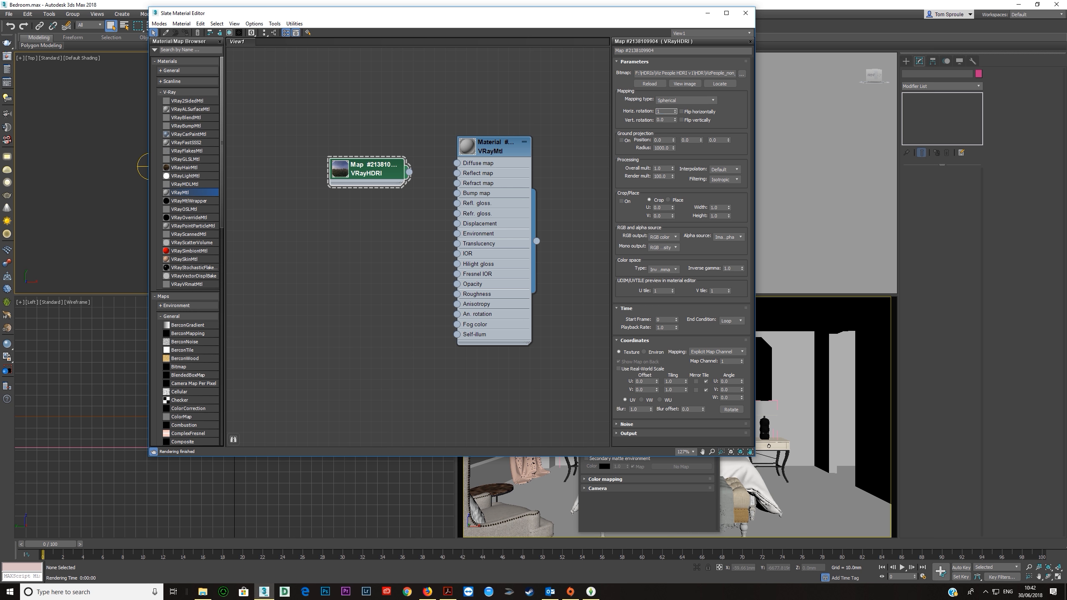
pyautogui.press('Return')
pyautogui.write('135')
pyautogui.press('Return')
pyautogui.click(745, 14)
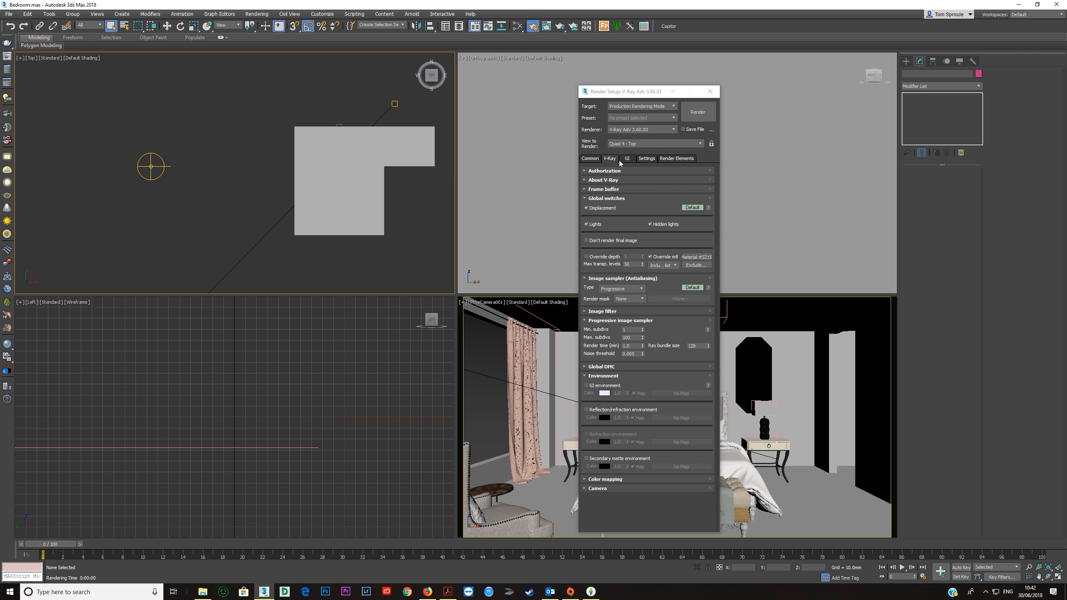
pyautogui.click(528, 411)
pyautogui.click(699, 113)
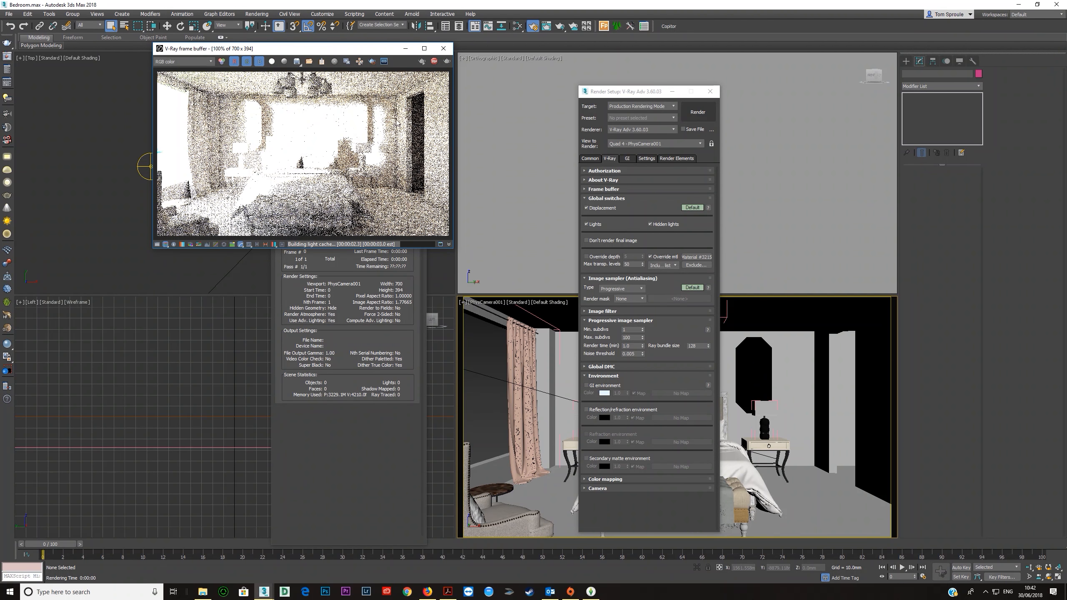
# Step: Reduce the VRayHDRI map's render multiplier to 20 and render the camera view again
pyautogui.click(517, 26)
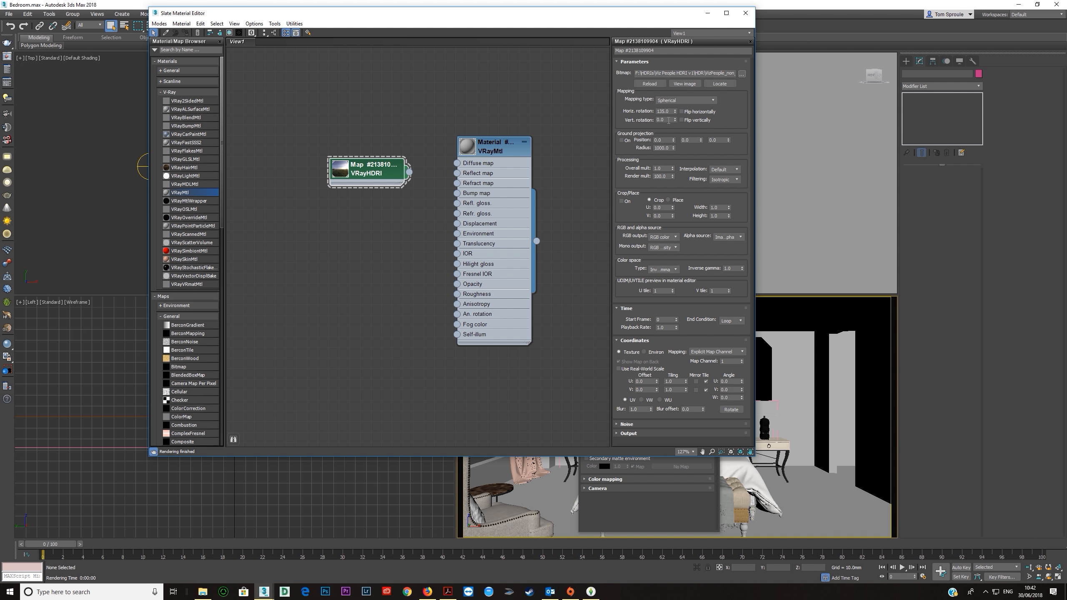
pyautogui.moveTo(668, 176); pyautogui.dragTo(611, 178)
pyautogui.write('20')
pyautogui.press('Return')
pyautogui.hotkey('shift', 'q')
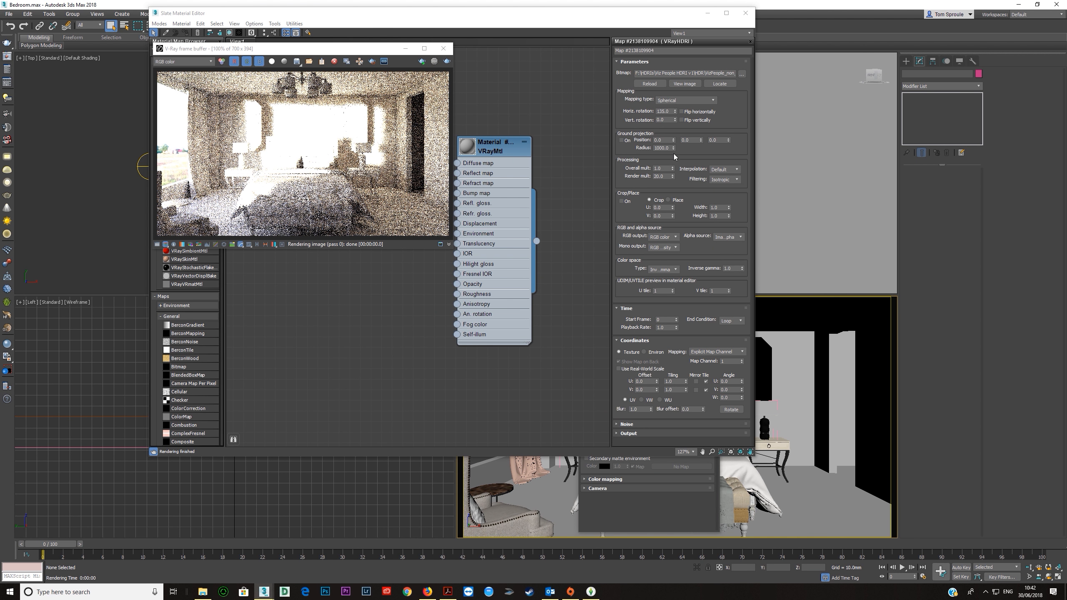
# Step: Lower the VRayHDRI map's render multiplier to 1, run a test render and stop it
pyautogui.click(662, 176)
pyautogui.write('1')
pyautogui.press('Return')
pyautogui.hotkey('shift', 'q')
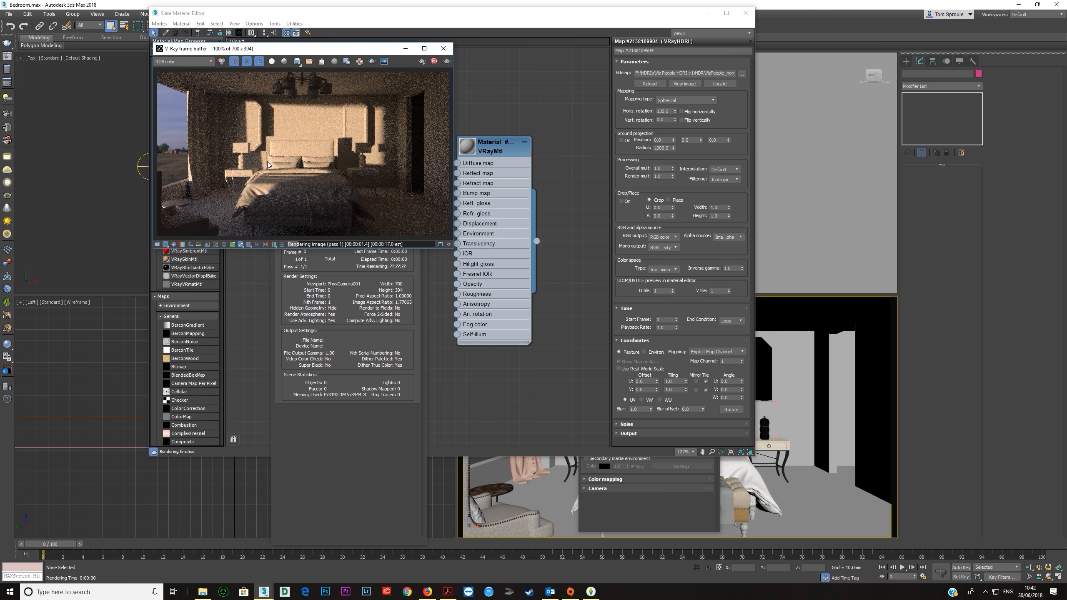
pyautogui.click(434, 61)
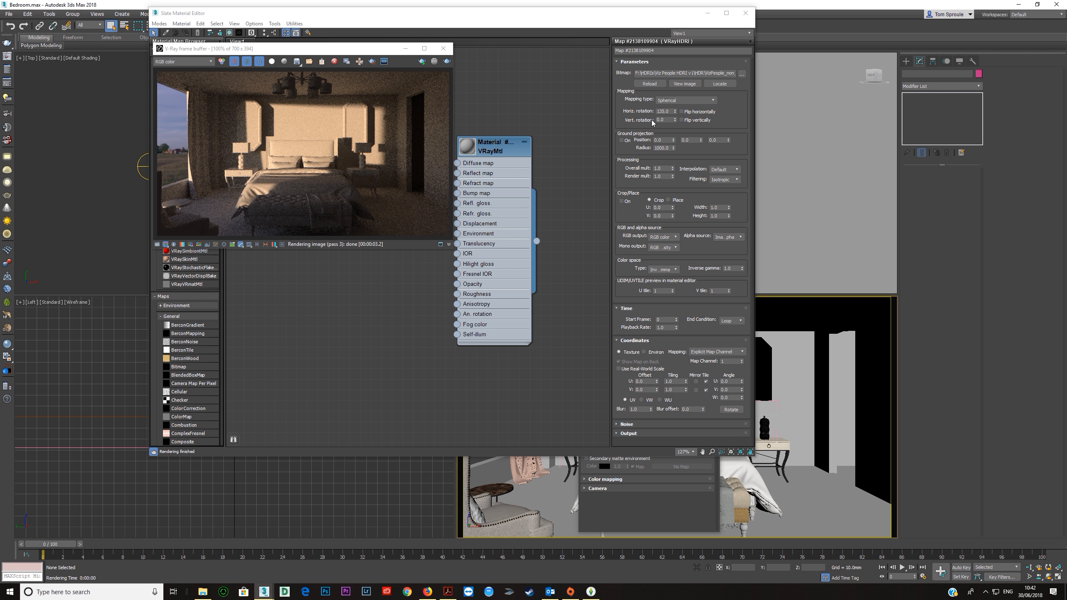
# Step: Reset the HDRI's horizontal rotation to 0, set its render multiplier to 50, and test render the camera view
pyautogui.rightClick(675, 112)
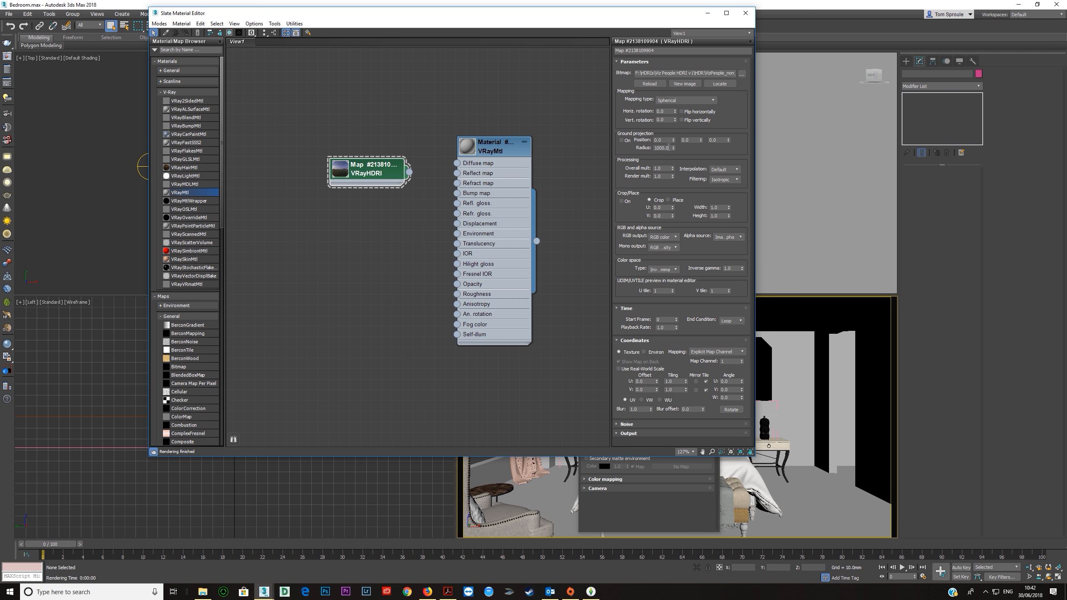
pyautogui.click(654, 177)
pyautogui.write('50')
pyautogui.press('Return')
pyautogui.hotkey('shift', 'q')
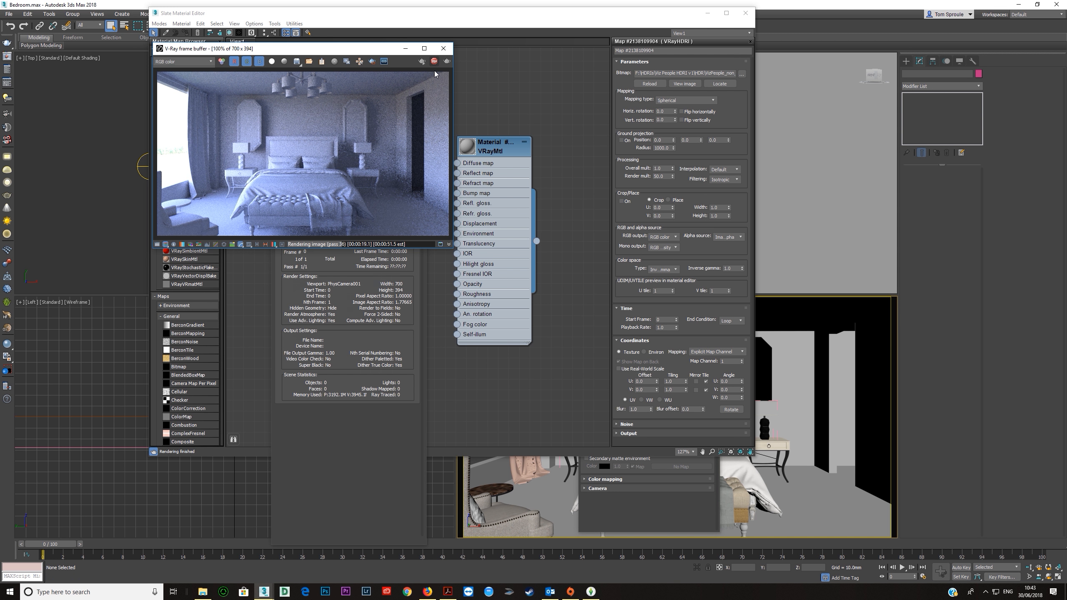
pyautogui.click(434, 61)
pyautogui.click(443, 48)
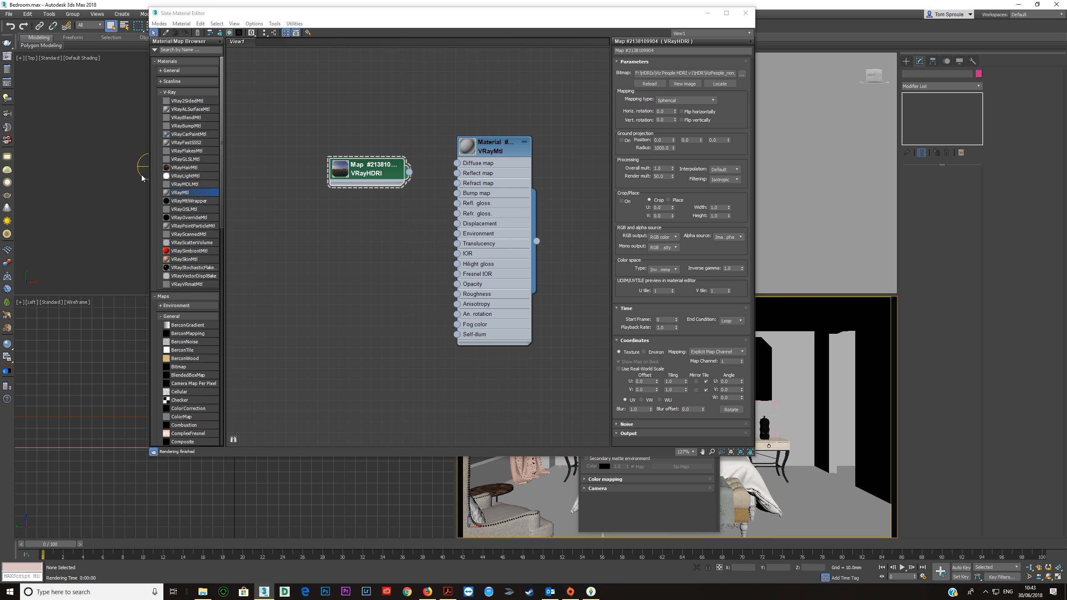
# Step: Delete the dome light beside the room in the Top view
pyautogui.click(145, 196)
pyautogui.moveTo(123, 178); pyautogui.dragTo(77, 183, button='middle')
pyautogui.moveTo(82, 155); pyautogui.dragTo(129, 201)
pyautogui.press('Delete')
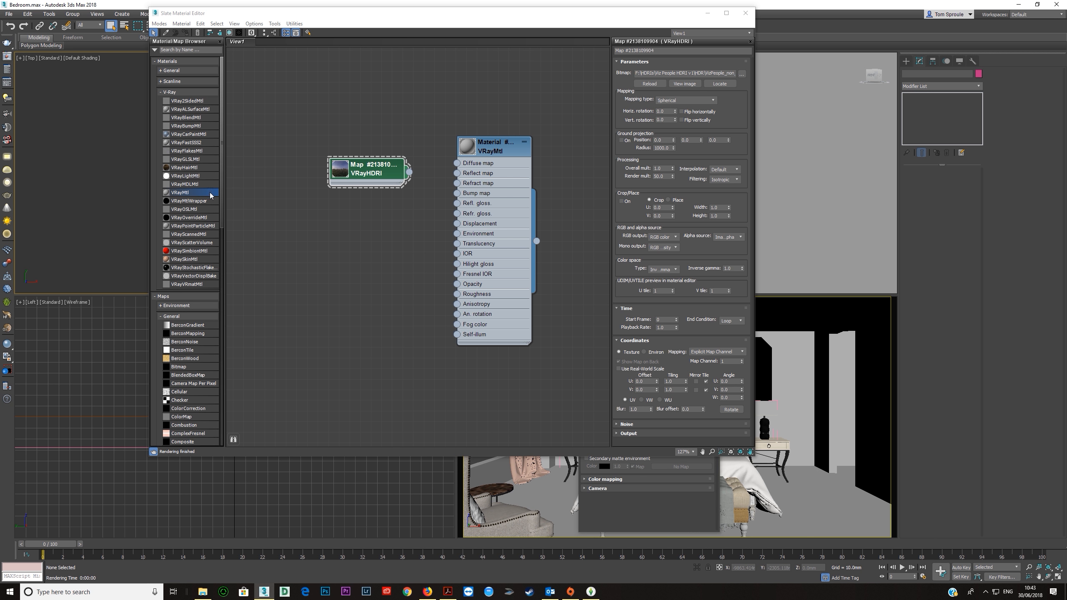
# Step: Enable the V-Ray GI environment override with its map option off, and test render the room
pyautogui.moveTo(377, 17); pyautogui.dragTo(241, 65)
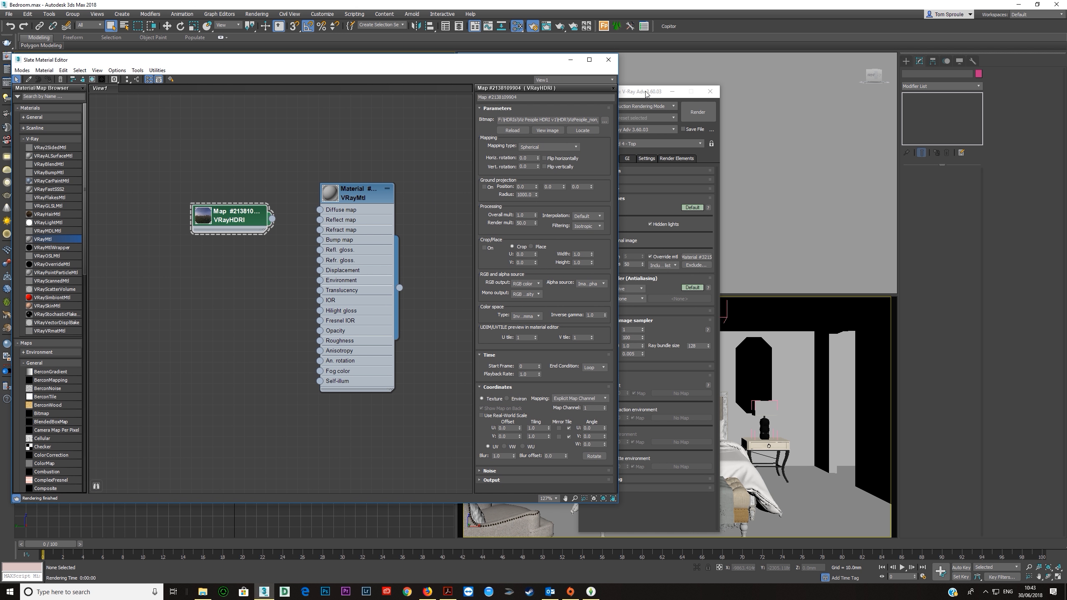
pyautogui.moveTo(646, 95); pyautogui.dragTo(690, 72)
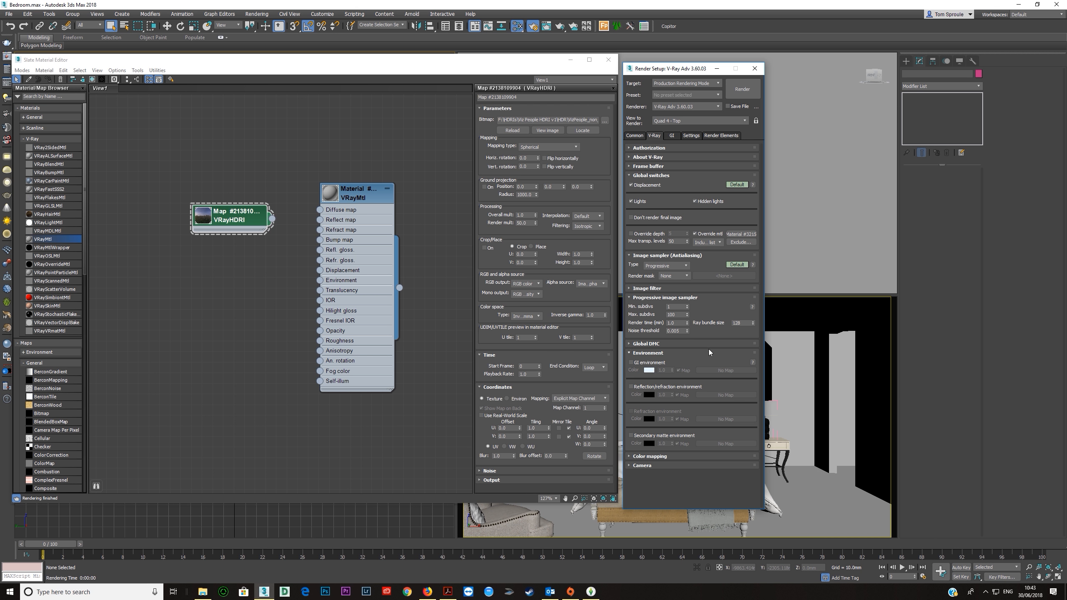
pyautogui.click(631, 362)
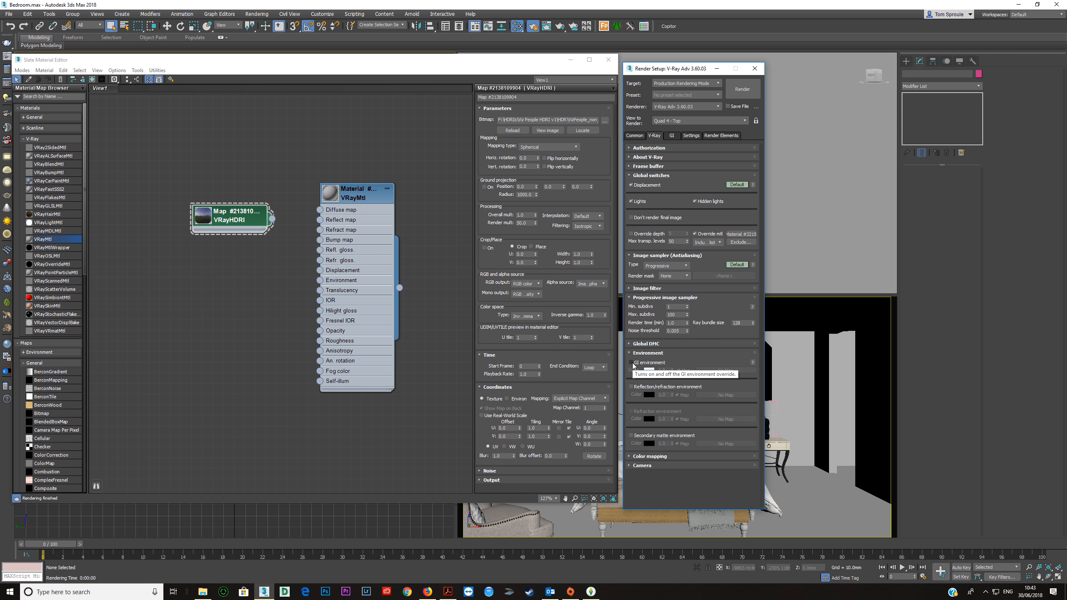
pyautogui.click(679, 370)
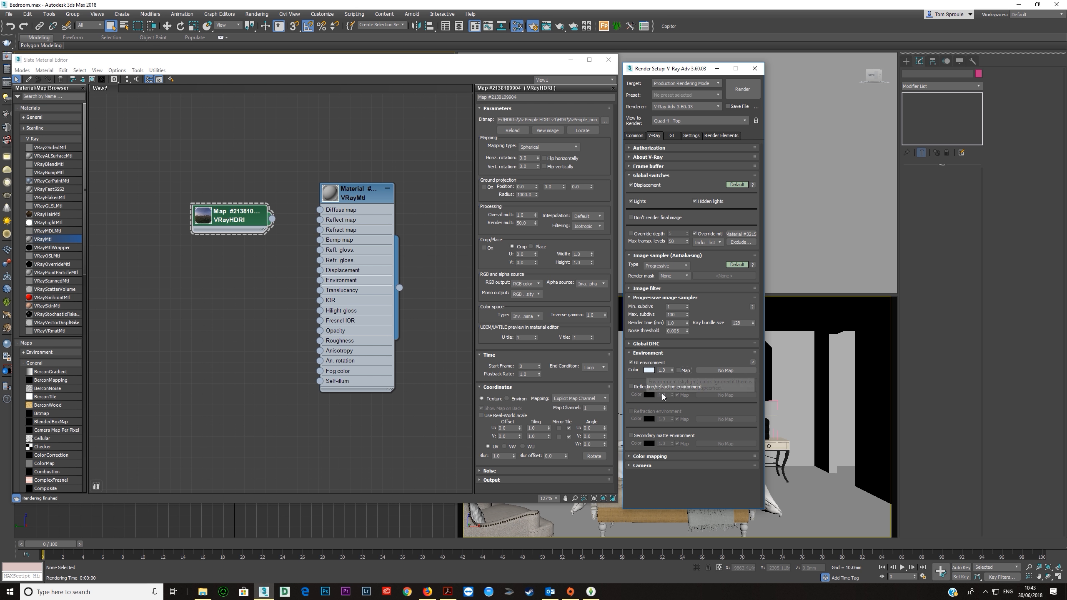
pyautogui.hotkey('shift', 'q')
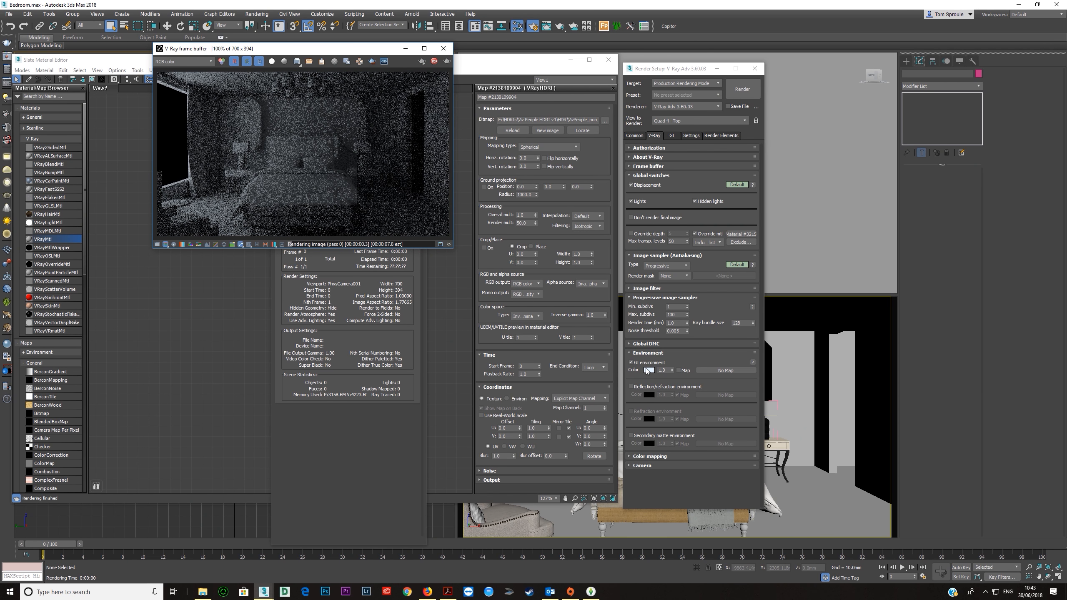
pyautogui.click(434, 61)
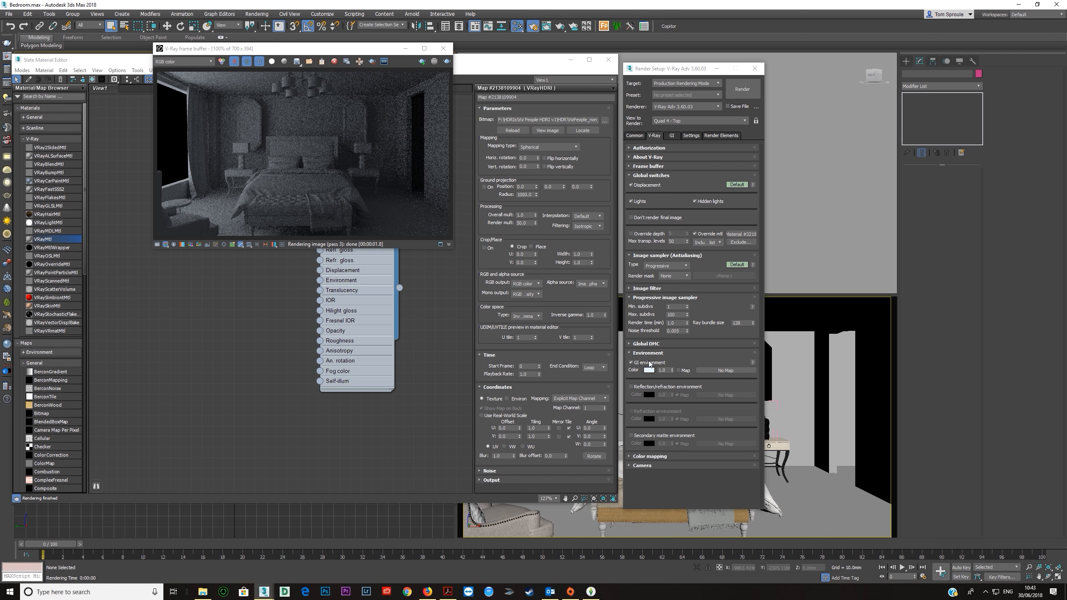
# Step: Compare test renders with the GI environment override switched off and on again
pyautogui.click(631, 362)
pyautogui.hotkey('shift', 'q')
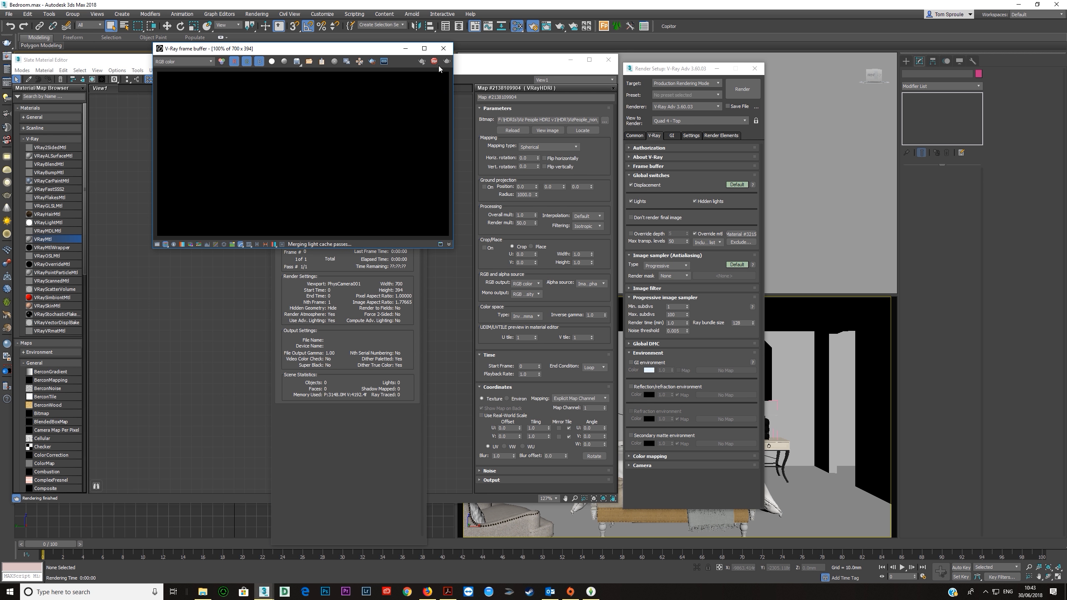
pyautogui.click(631, 362)
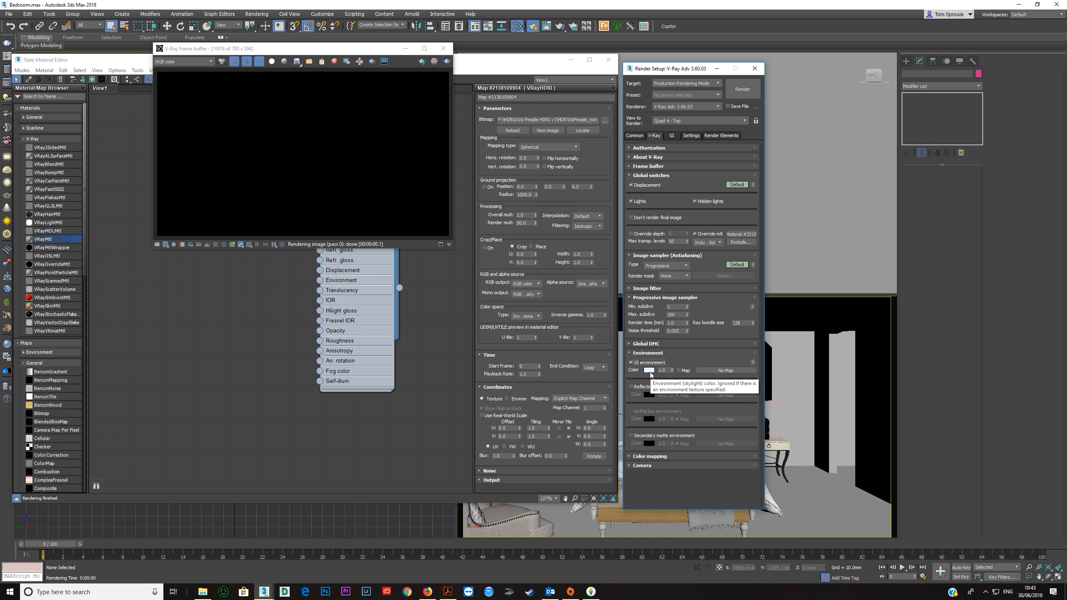
pyautogui.hotkey('shift', 'q')
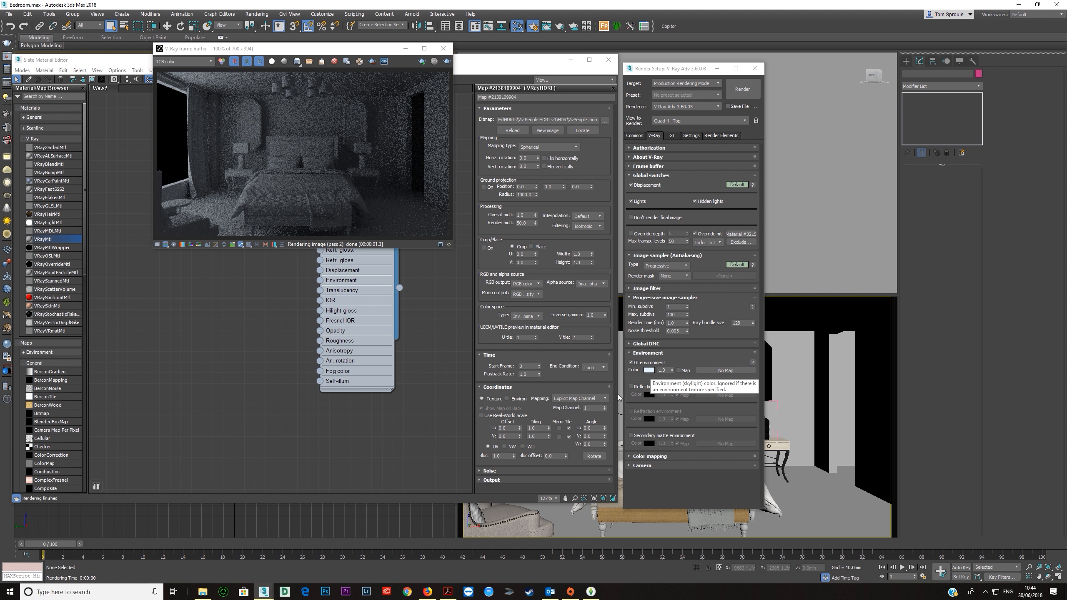
# Step: Change the GI environment colour to white and start a new test render
pyautogui.click(649, 370)
pyautogui.moveTo(288, 88); pyautogui.dragTo(265, 88)
pyautogui.click(308, 128)
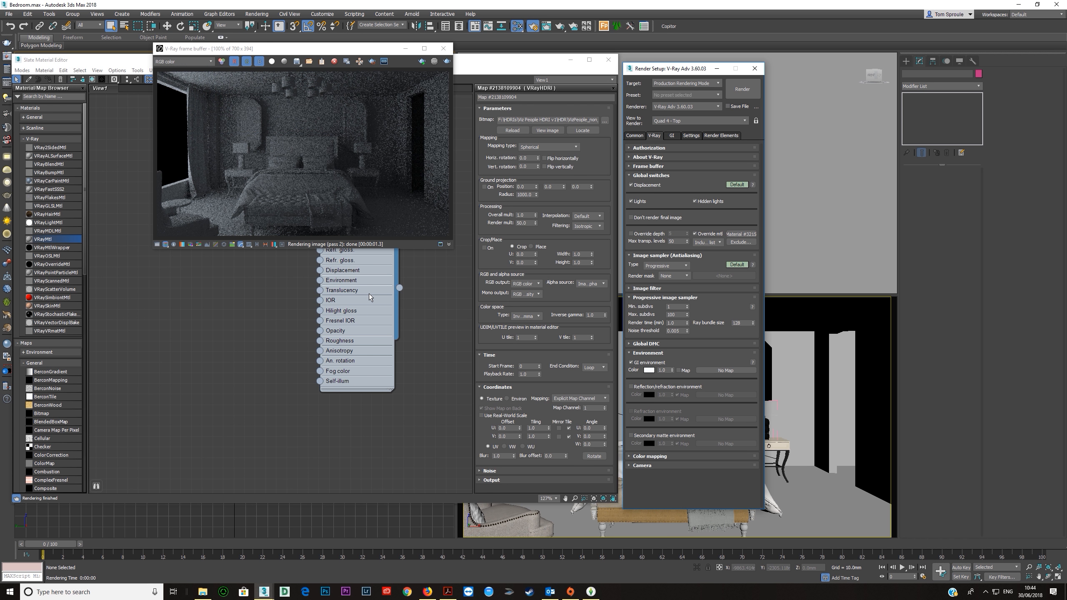
pyautogui.click(447, 62)
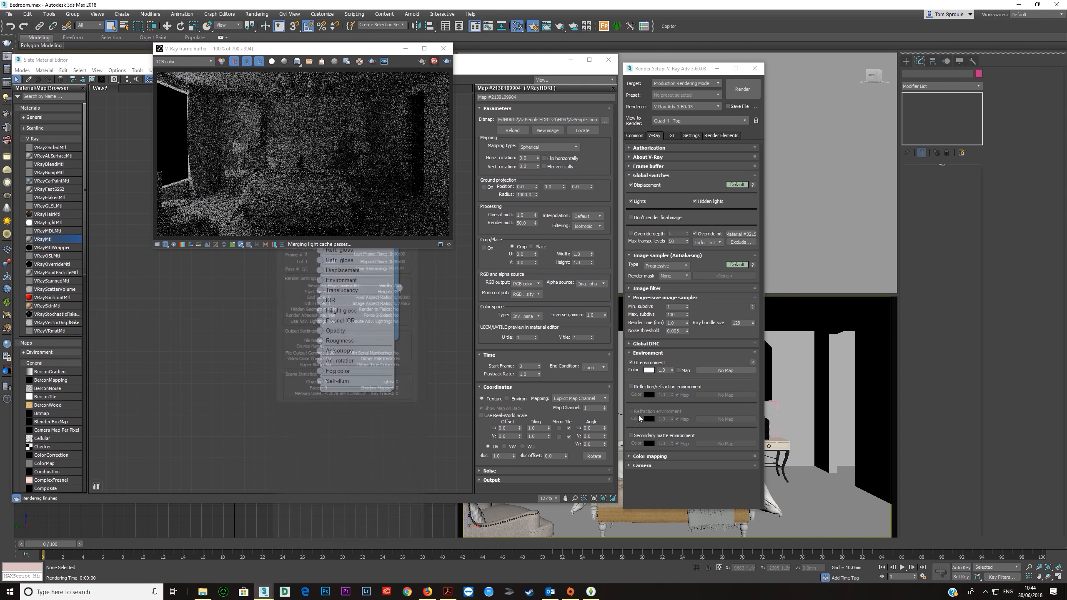
# Step: Change the GI environment colour to a pale warm pink
pyautogui.click(649, 370)
pyautogui.click(311, 71)
pyautogui.click(307, 64)
pyautogui.click(303, 56)
pyautogui.click(313, 57)
pyautogui.click(304, 71)
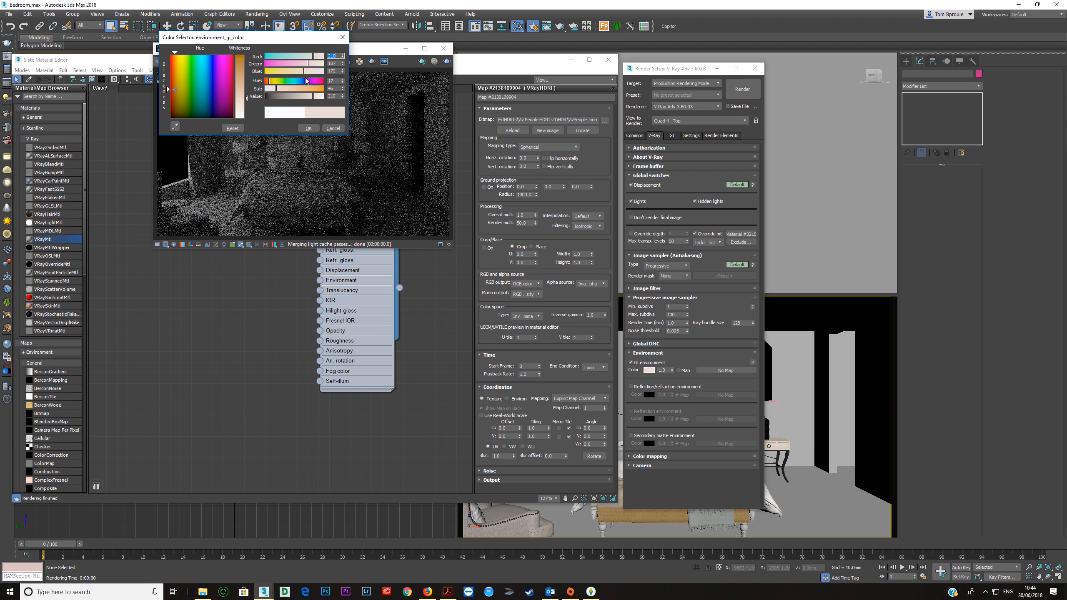
pyautogui.click(307, 128)
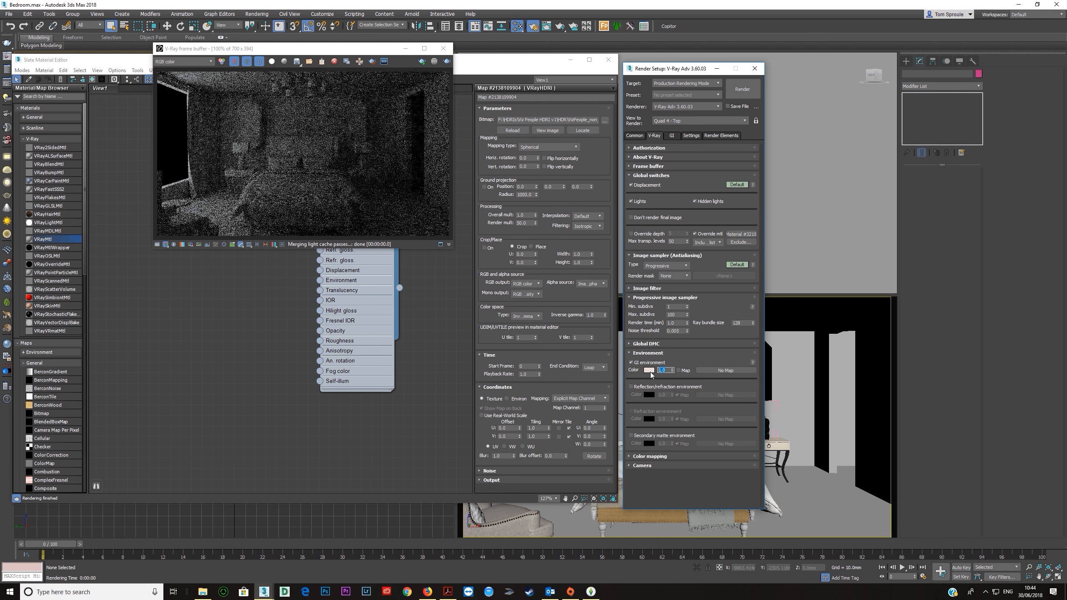
# Step: Set the GI environment colour multiplier to 3, test render the room, and close the frame buffer
pyautogui.write('3')
pyautogui.press('Tab')
pyautogui.click(447, 61)
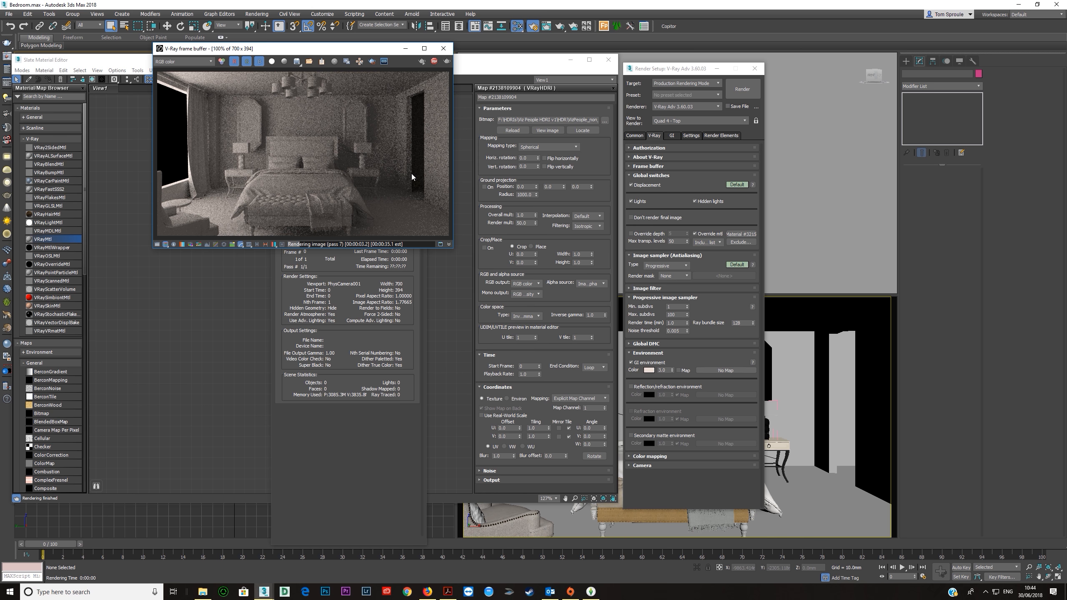
pyautogui.click(434, 61)
pyautogui.click(443, 48)
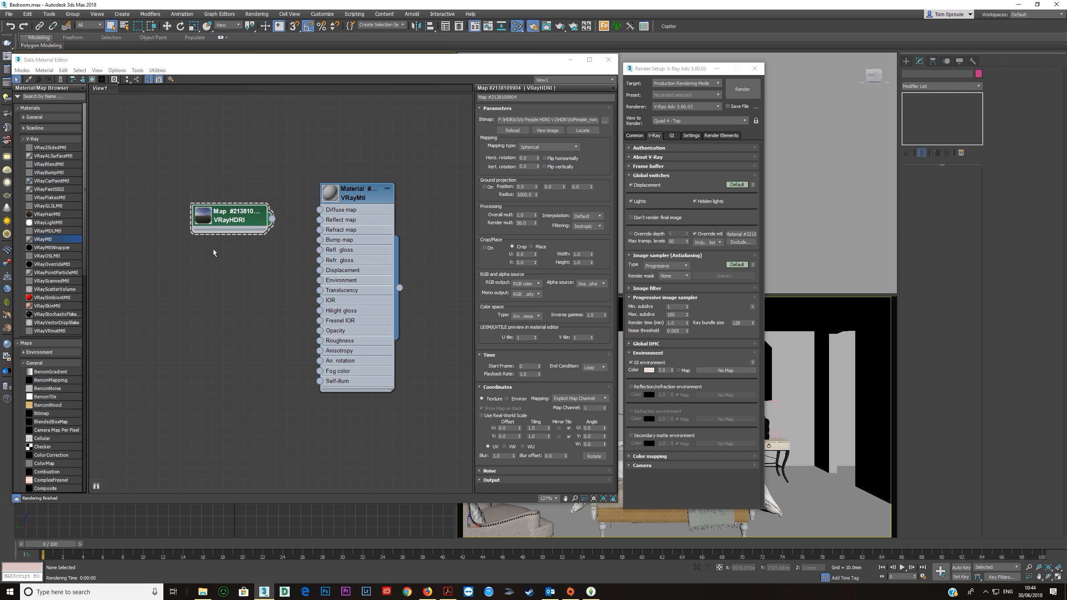
# Step: Assign the VRayHDRI map to the GI environment's map slot
pyautogui.moveTo(272, 219); pyautogui.dragTo(713, 373)
pyautogui.click(676, 315)
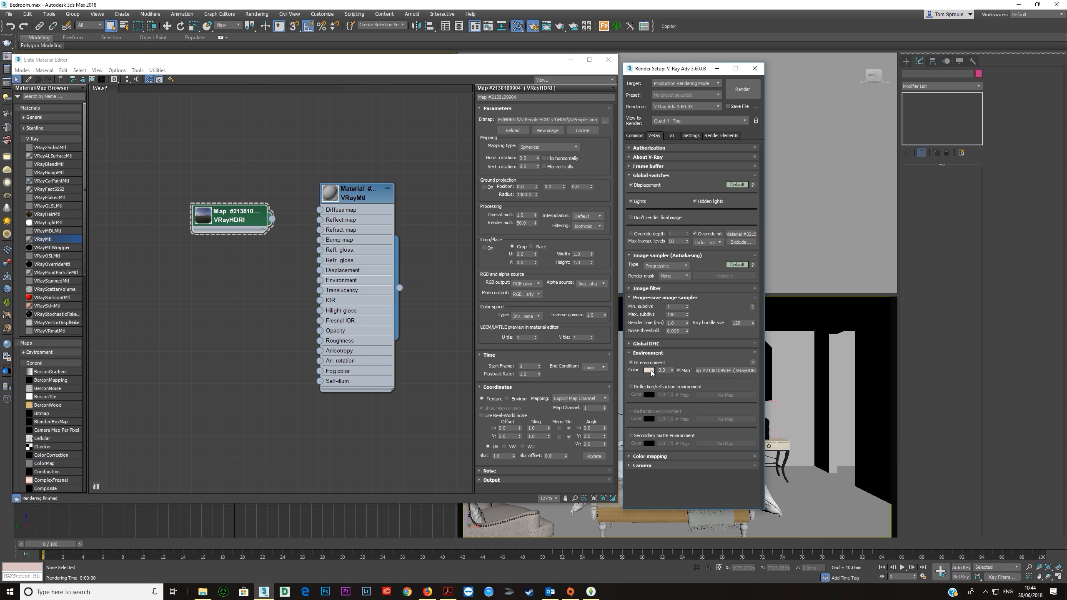
# Step: Set the GI environment multiplier to 1 and run a short test render of the camera view
pyautogui.moveTo(668, 370); pyautogui.dragTo(636, 369)
pyautogui.moveTo(402, 61); pyautogui.dragTo(443, 115)
pyautogui.click(804, 459)
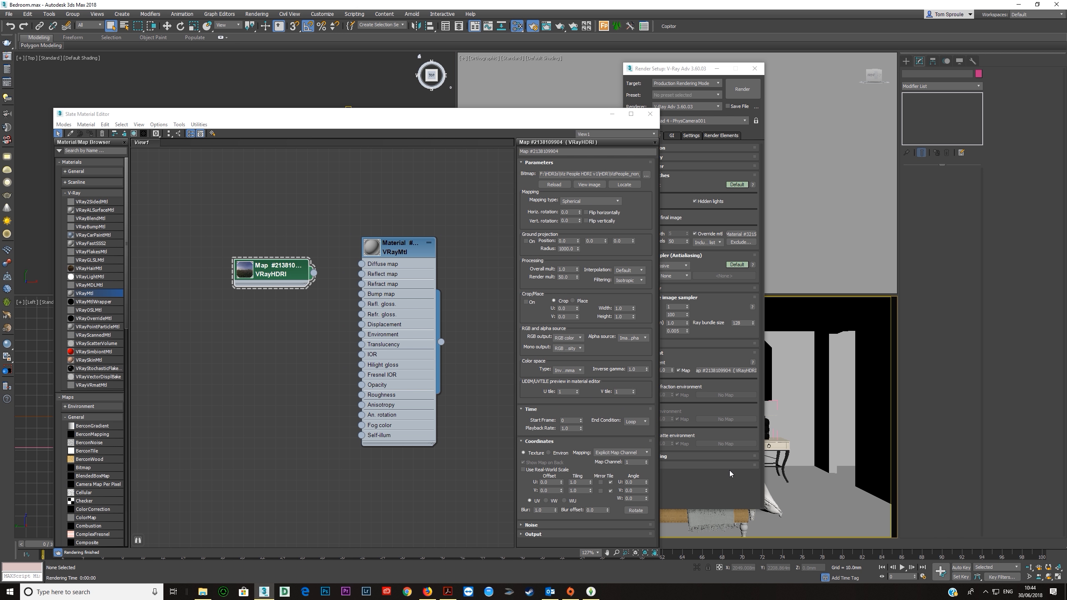
pyautogui.hotkey('shift', 'q')
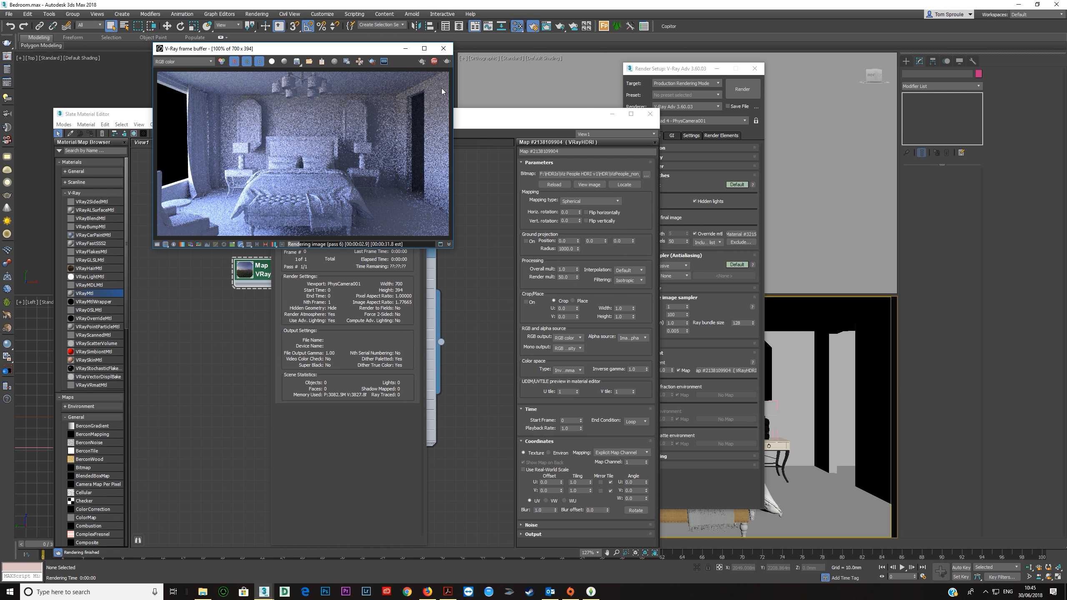
pyautogui.click(435, 62)
# Step: Set the VRayHDRI map's horizontal rotation to 135 and run a test render of the bedroom
pyautogui.click(269, 273)
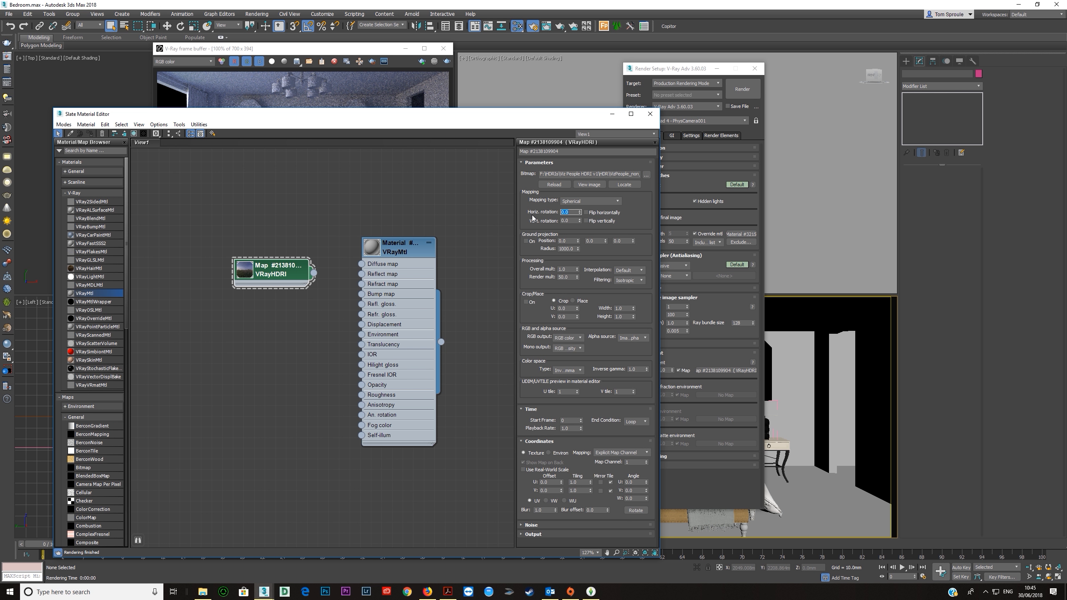
pyautogui.press('Return')
pyautogui.click(447, 61)
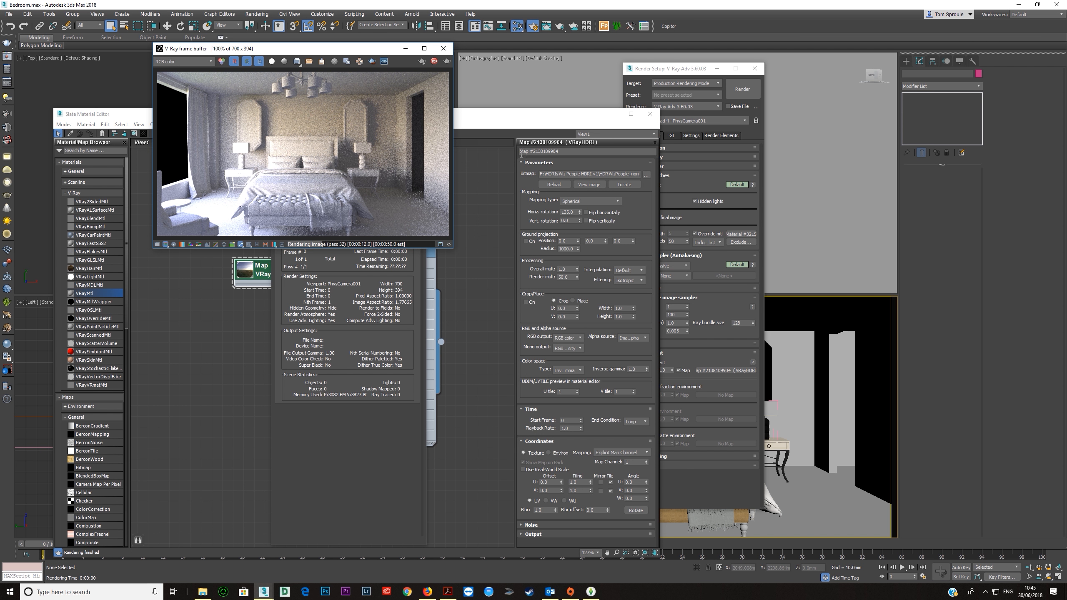
pyautogui.click(435, 61)
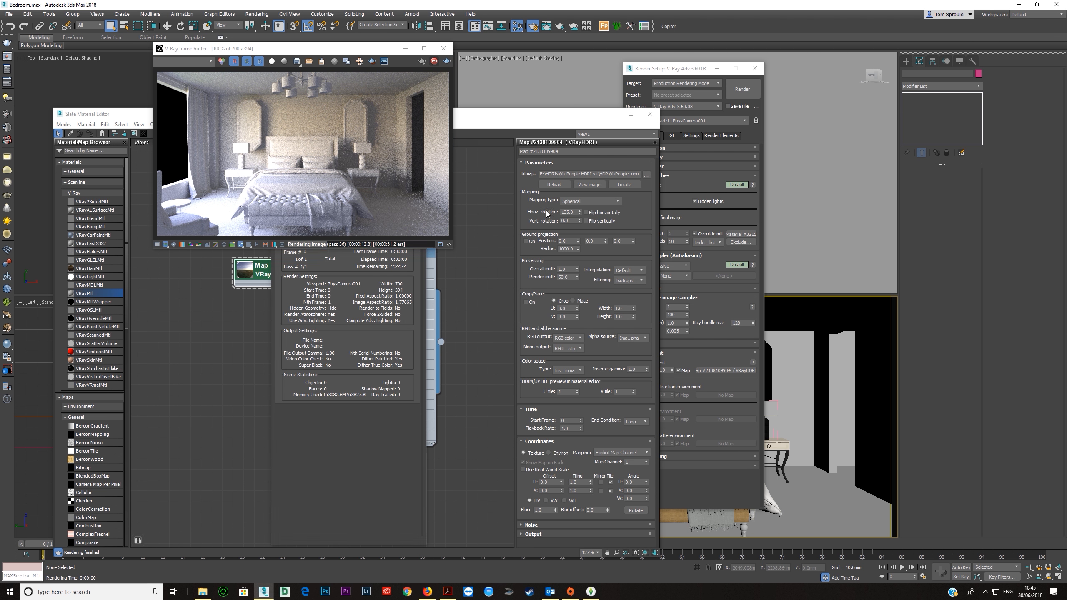
# Step: Set the VRayHDRI map's horizontal rotation to 70
pyautogui.click(271, 280)
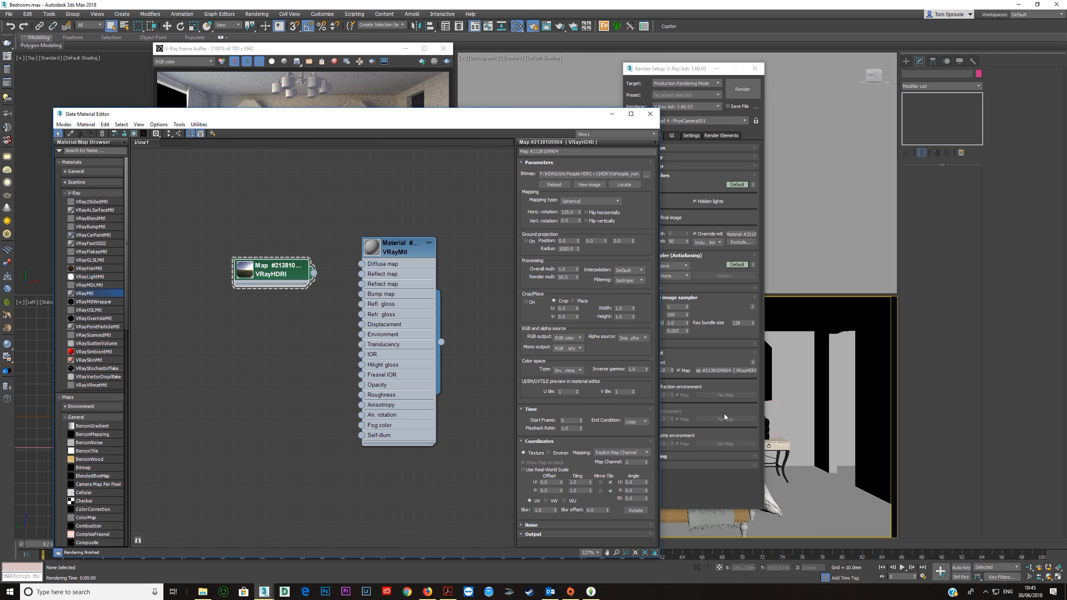
pyautogui.moveTo(505, 121); pyautogui.dragTo(446, 92)
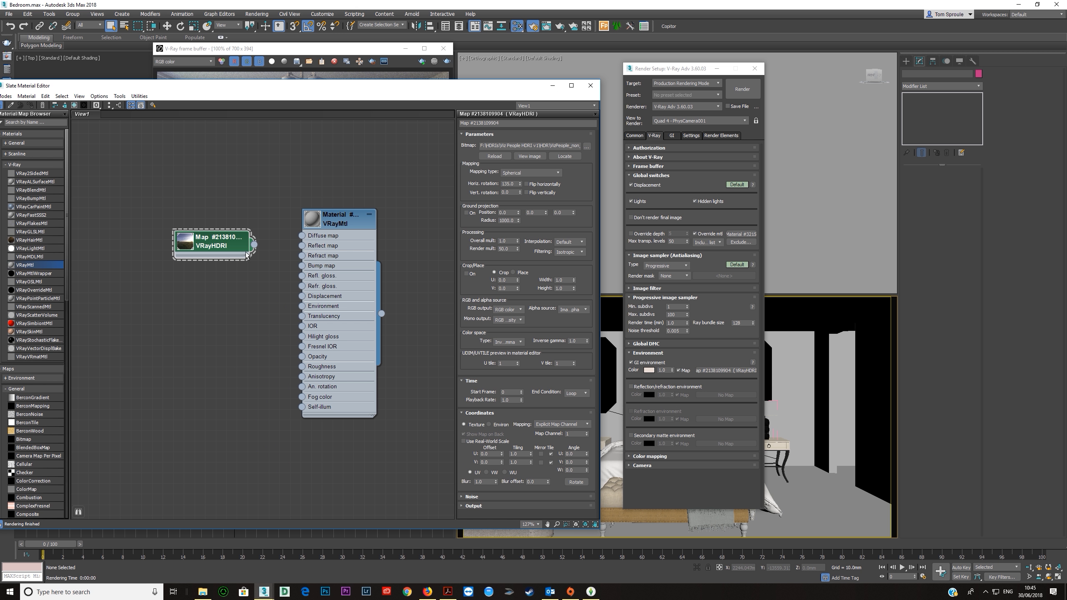
pyautogui.moveTo(234, 245)
pyautogui.mouseDown()
pyautogui.moveTo(295, 295)
pyautogui.moveTo(234, 255)
pyautogui.mouseUp()
pyautogui.moveTo(248, 89); pyautogui.dragTo(289, 221)
pyautogui.moveTo(204, 218); pyautogui.dragTo(168, 147)
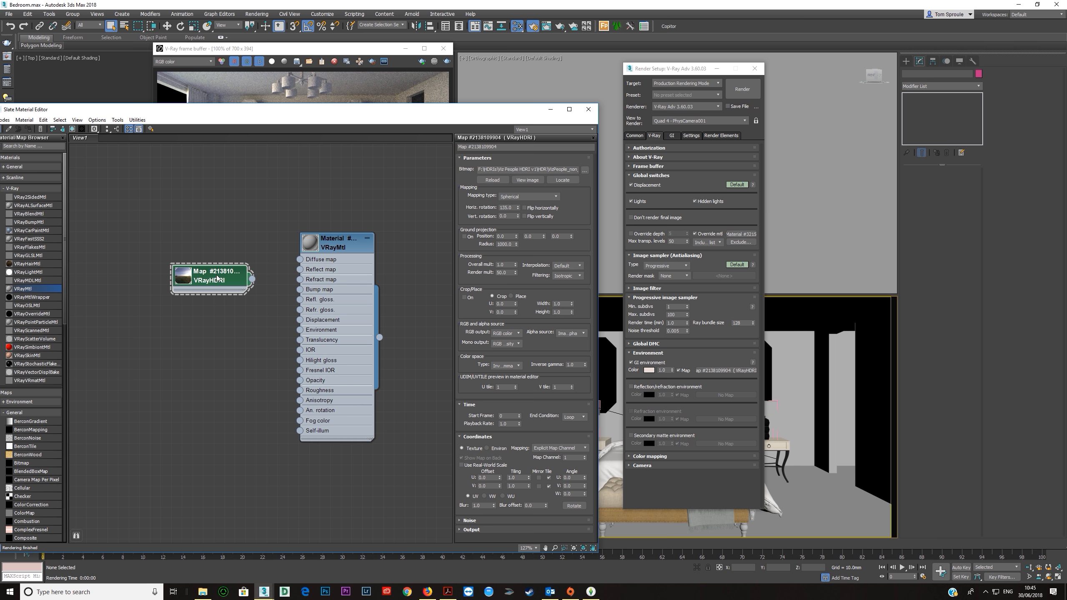
pyautogui.doubleClick(513, 207)
pyautogui.write('70')
pyautogui.press('Return')
# Step: Test render the room with the rotated HDRI, stop the render, and close the frame buffer
pyautogui.click(447, 61)
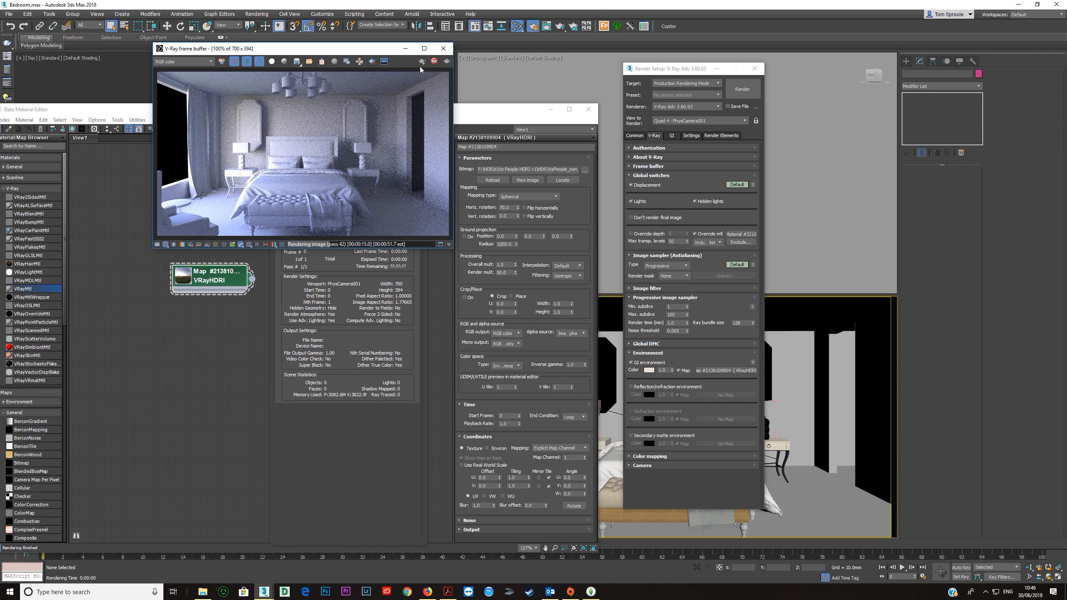
pyautogui.click(434, 61)
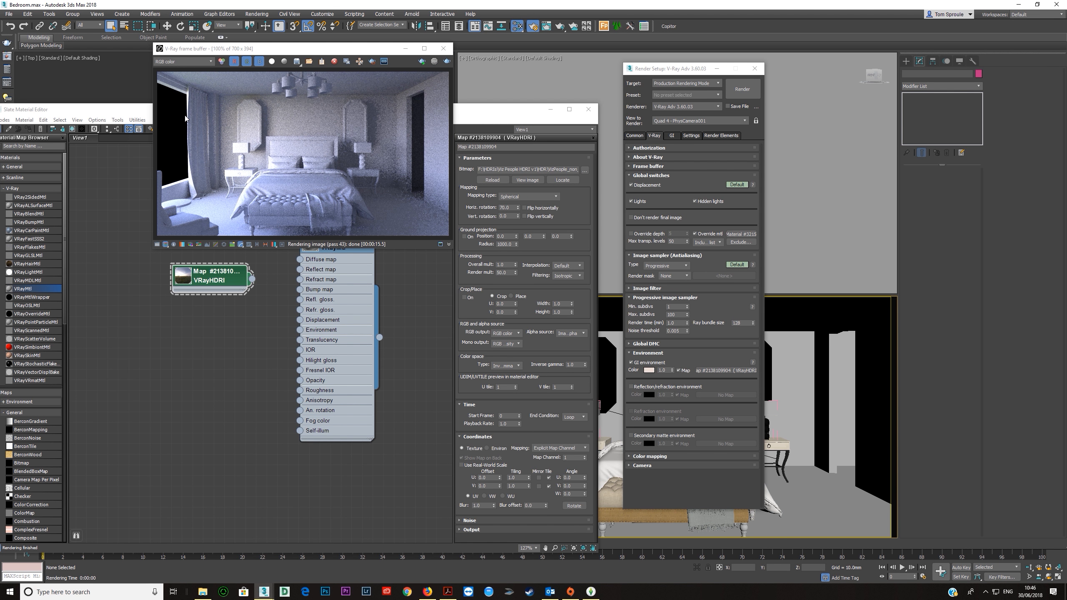
pyautogui.click(216, 279)
pyautogui.moveTo(217, 112); pyautogui.dragTo(238, 239)
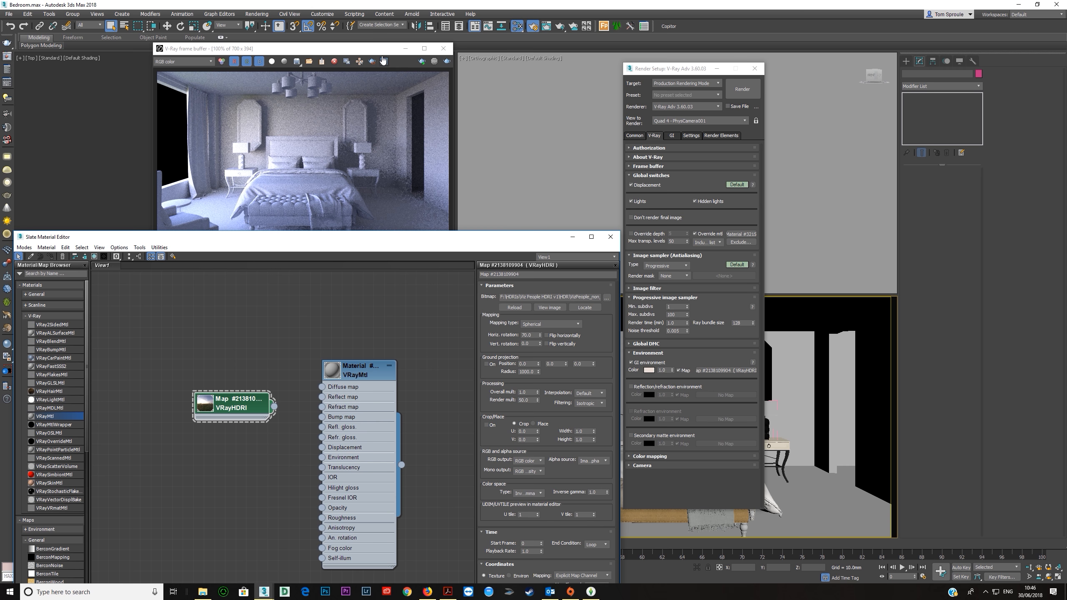
pyautogui.click(443, 49)
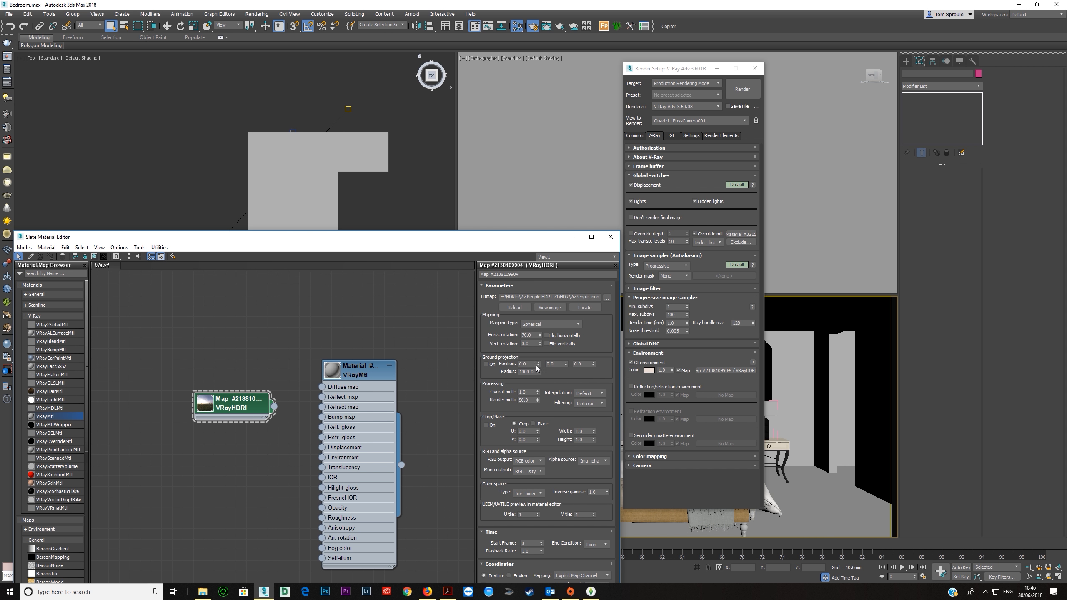
# Step: Clear the HDRI map from the GI environment slot and disable the GI environment override
pyautogui.click(635, 364)
pyautogui.rightClick(722, 371)
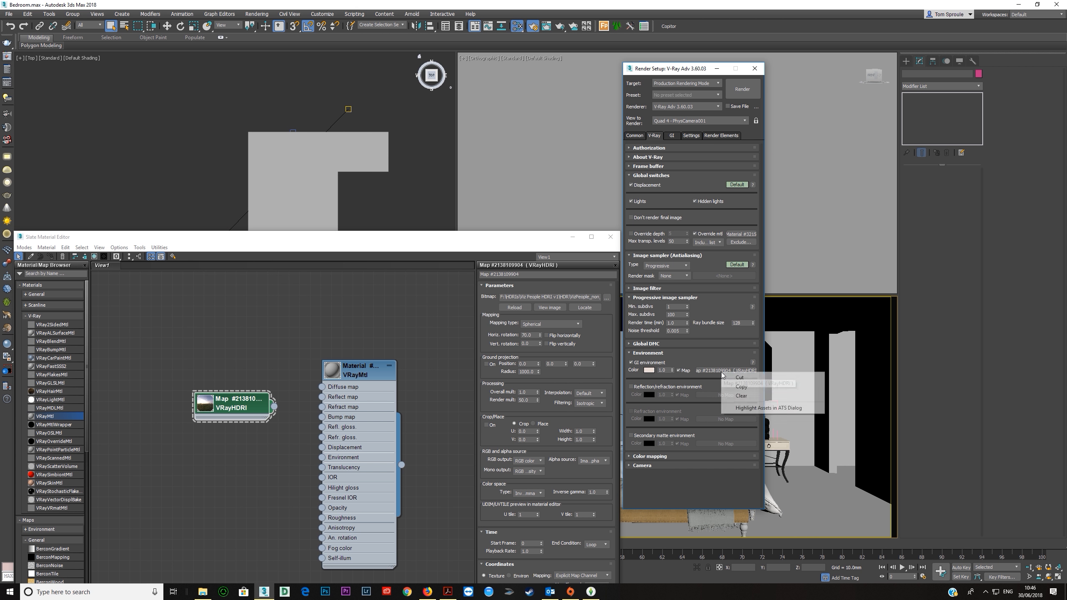
pyautogui.click(730, 386)
pyautogui.rightClick(731, 371)
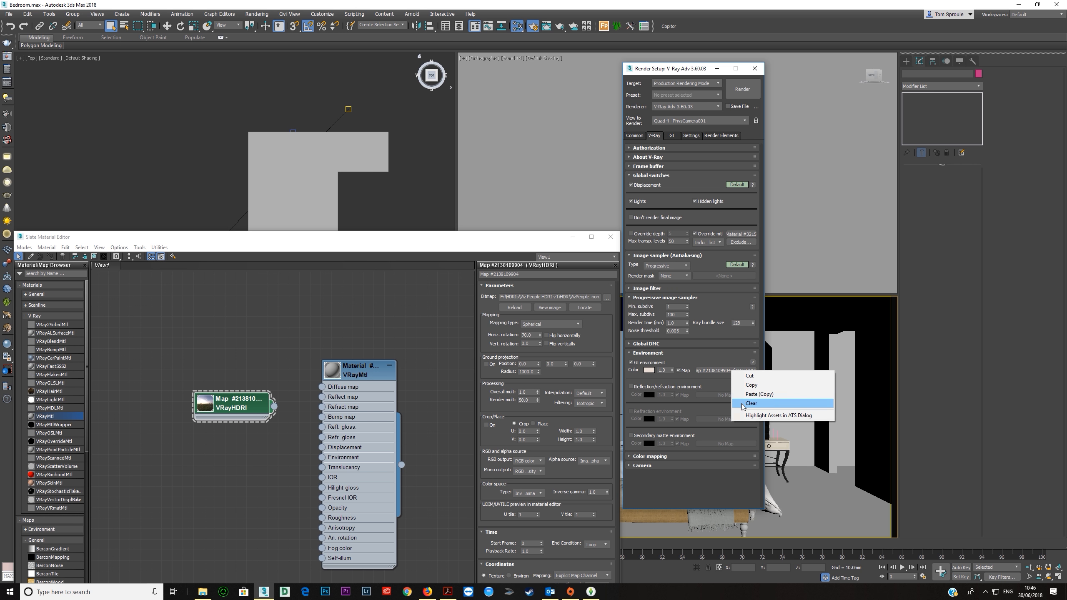
pyautogui.click(742, 405)
pyautogui.click(631, 362)
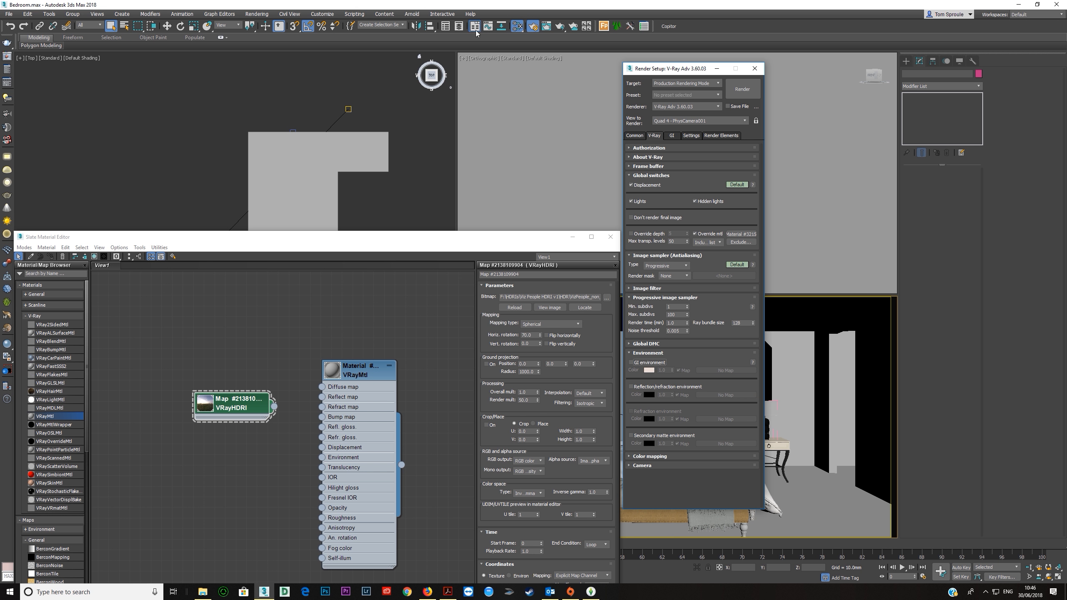
# Step: Create a VRayLight beside the building in the top view and change its type to Dome
pyautogui.click(906, 60)
pyautogui.click(924, 72)
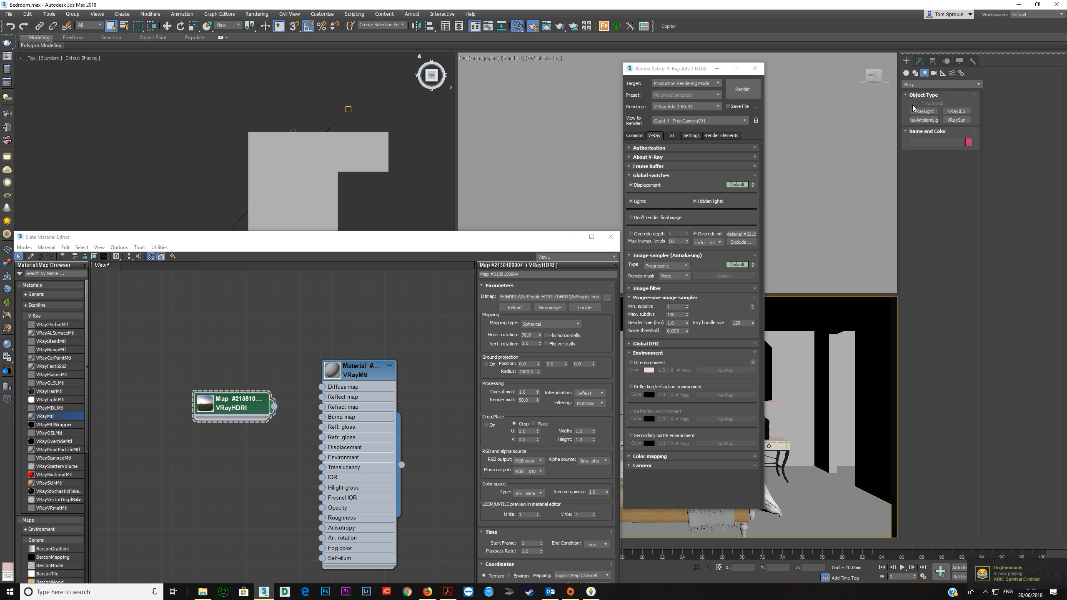
pyautogui.click(924, 111)
pyautogui.moveTo(118, 121); pyautogui.dragTo(192, 193)
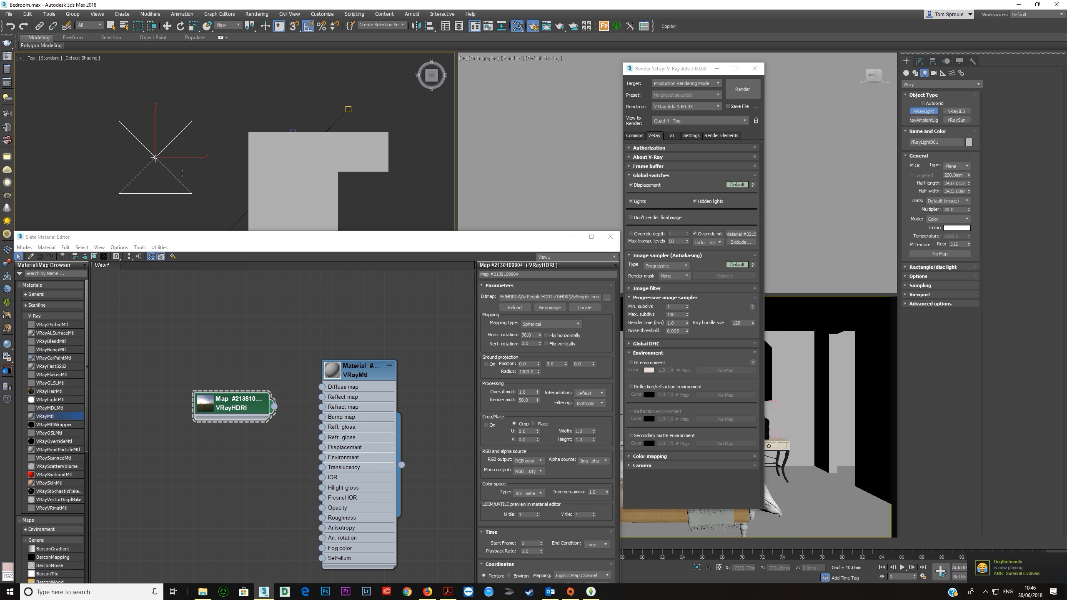
pyautogui.click(919, 62)
pyautogui.click(955, 182)
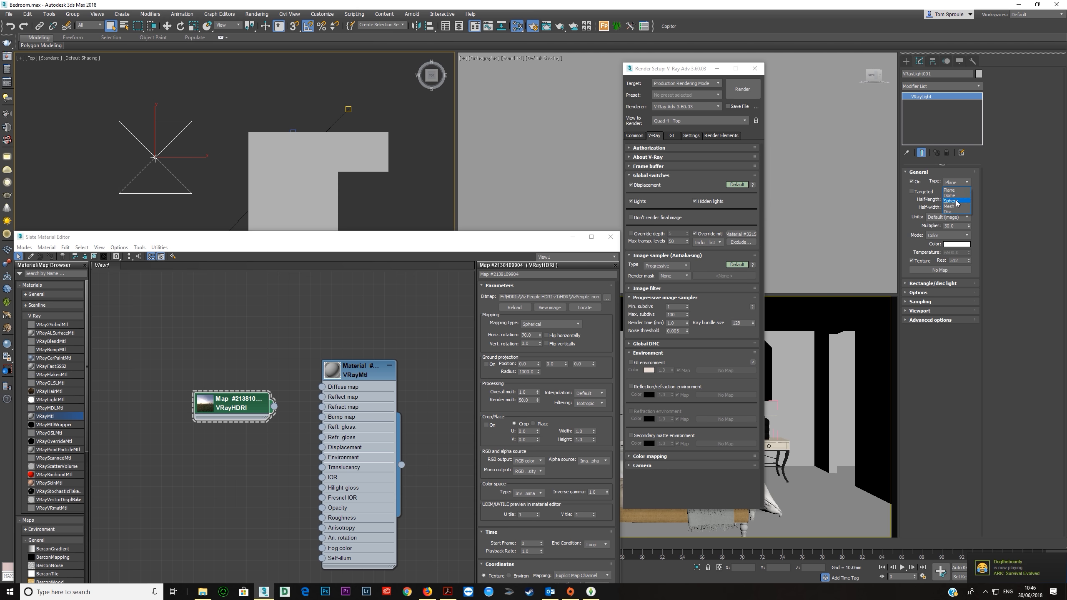
pyautogui.click(952, 196)
# Step: Assign the VRayHDRI map as an instance to the dome light's texture slot and test render the camera view
pyautogui.moveTo(274, 406); pyautogui.dragTo(928, 273)
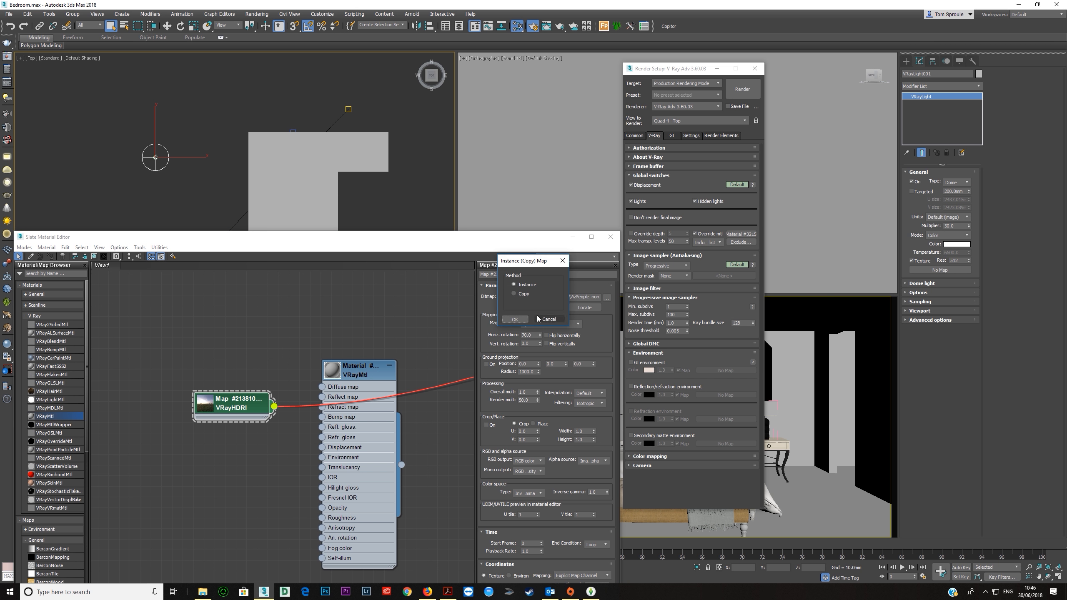
pyautogui.click(516, 321)
pyautogui.rightClick(721, 416)
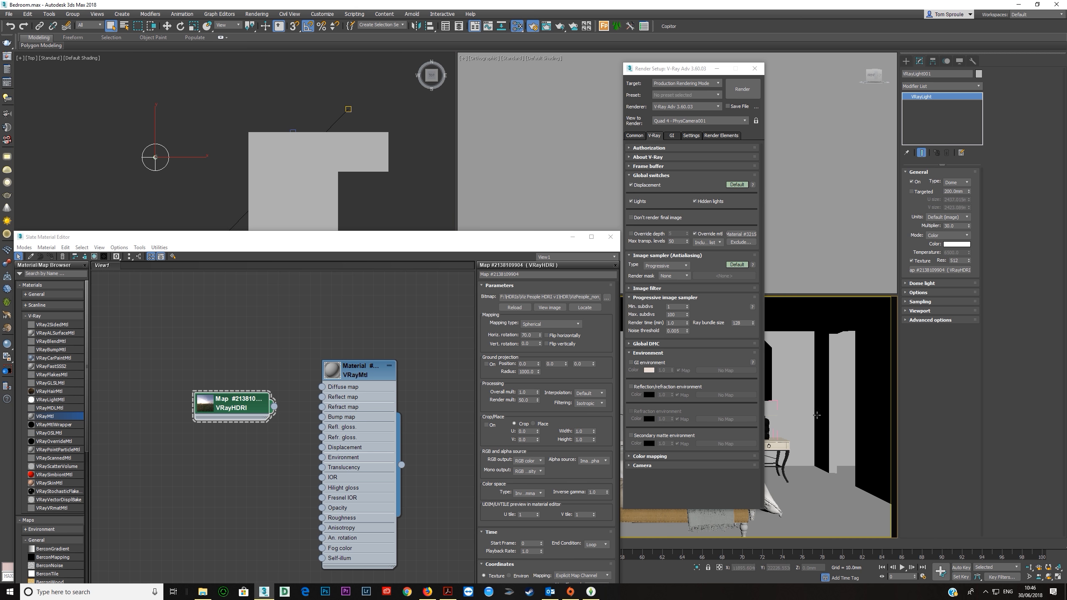
pyautogui.click(737, 97)
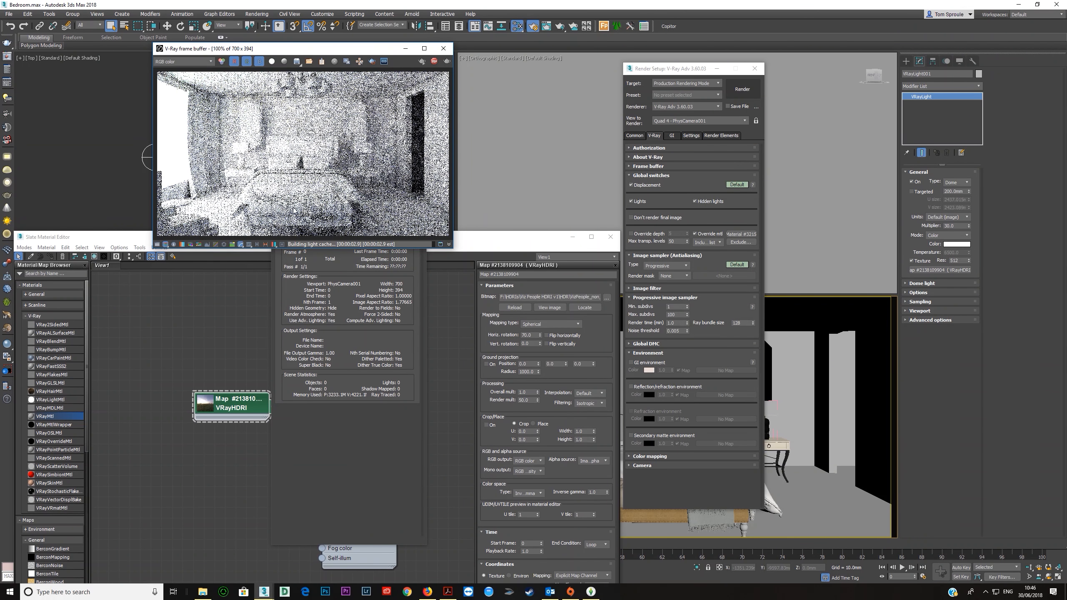
pyautogui.click(434, 61)
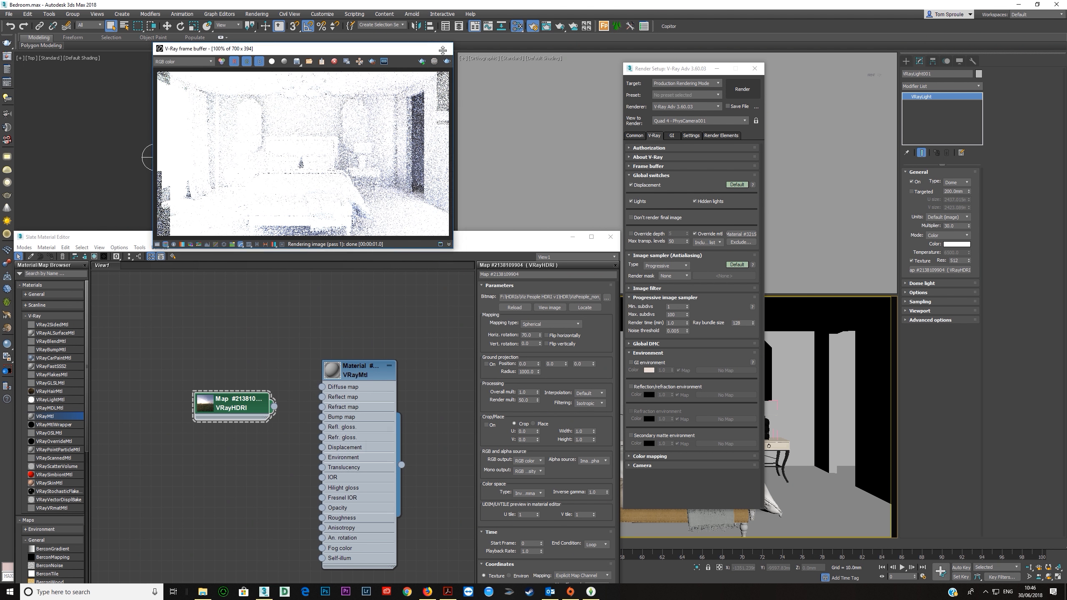
pyautogui.click(443, 48)
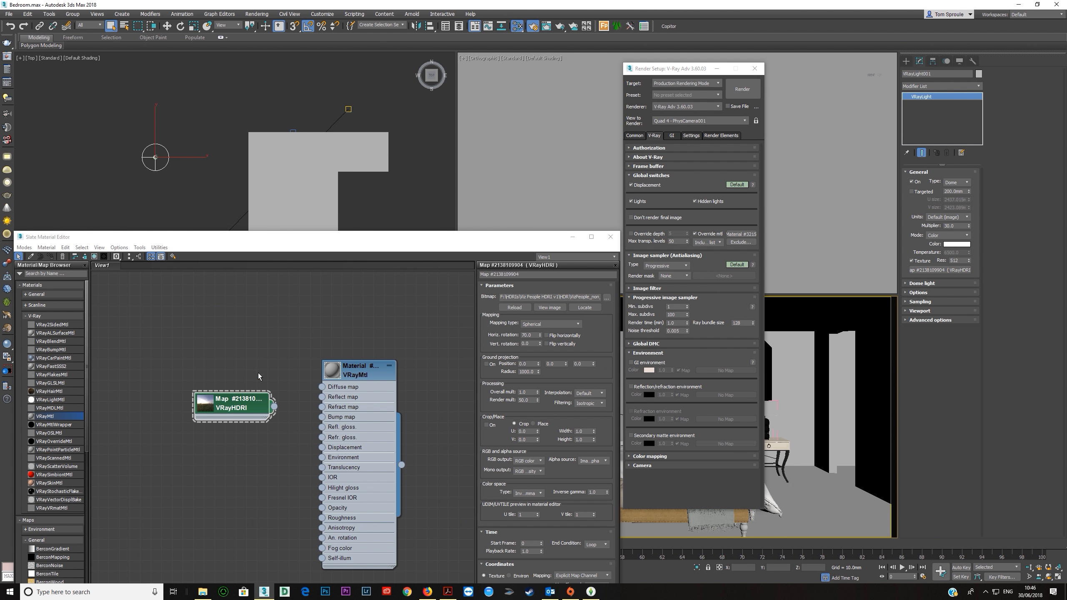
# Step: Set the VRayHDRI map's render multiplier to 5
pyautogui.doubleClick(525, 400)
pyautogui.write('5')
pyautogui.press('Return')
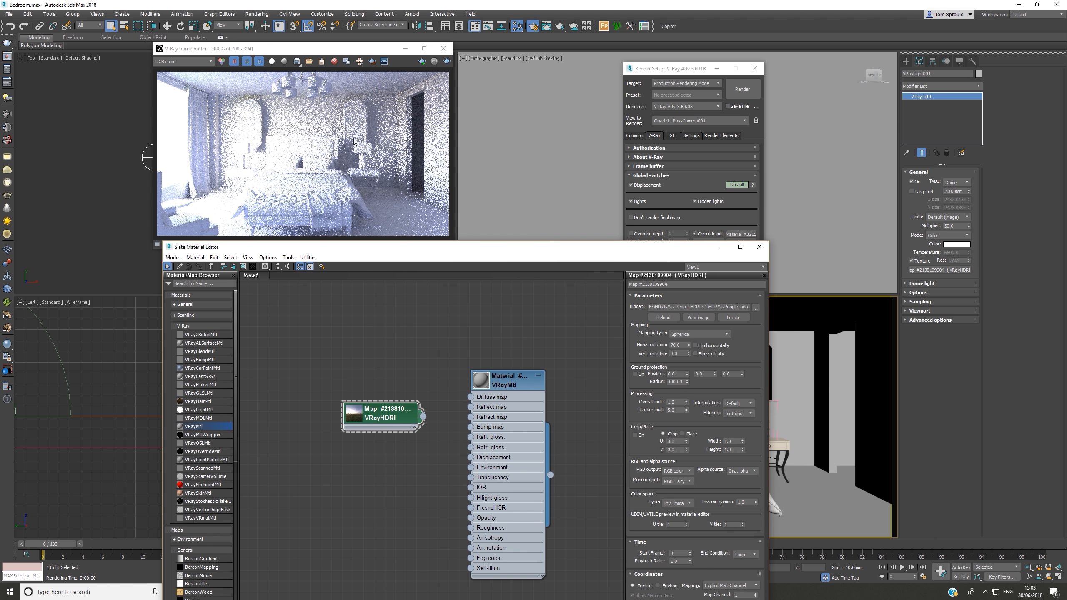
# Step: Close the material editor and reposition the frame buffer beside the render settings to view the test render
pyautogui.moveTo(403, 250); pyautogui.dragTo(369, 80)
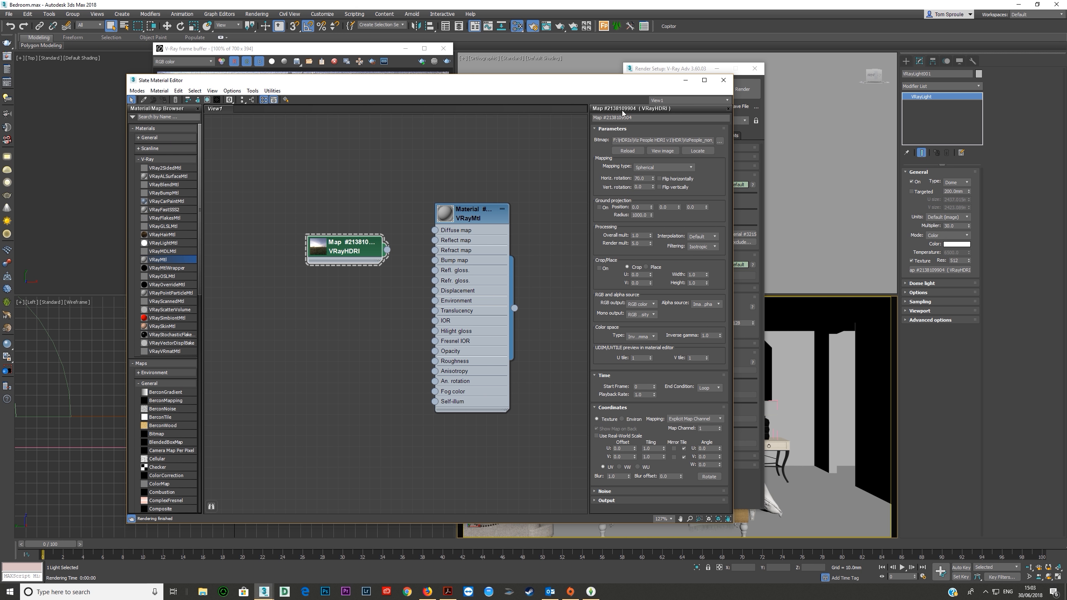
pyautogui.click(723, 80)
pyautogui.moveTo(257, 49); pyautogui.dragTo(405, 28)
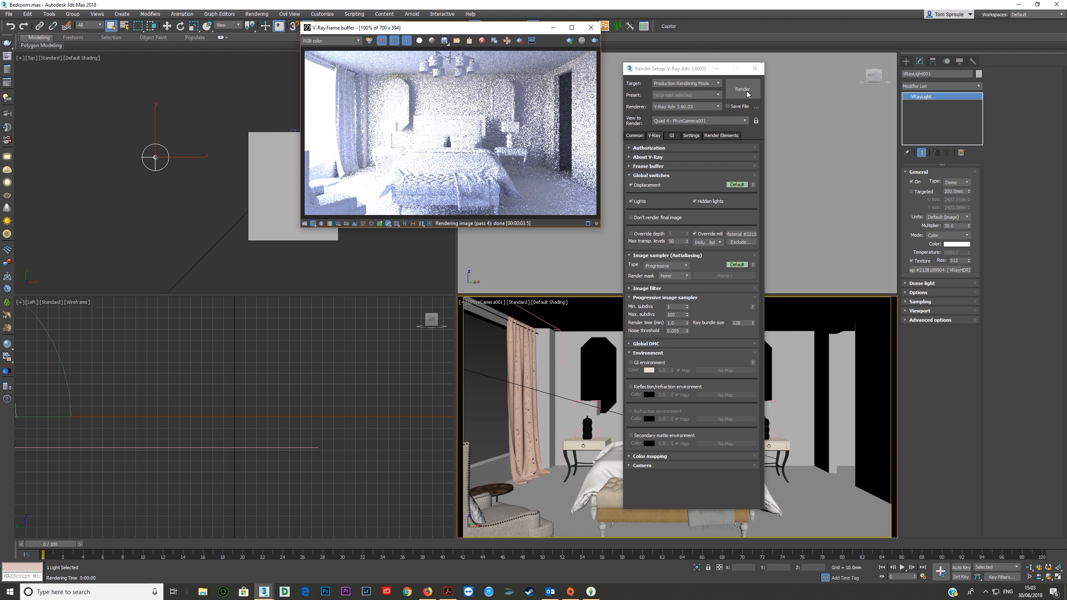
pyautogui.moveTo(508, 30); pyautogui.dragTo(503, 79)
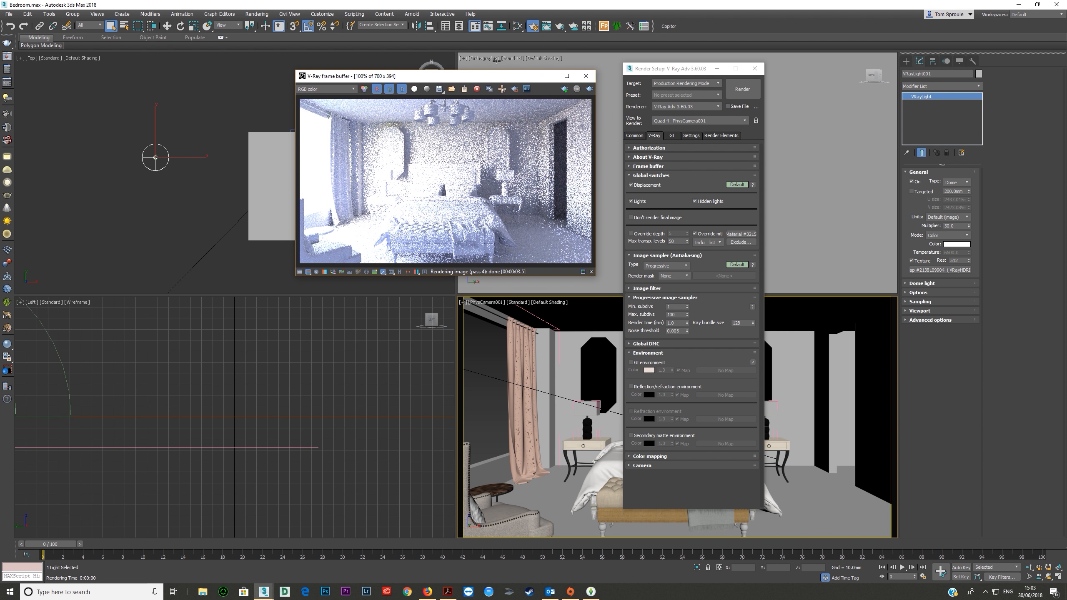
# Step: Set the VRayHDRI map's render multiplier to 2 and run a short test render in the frame buffer
pyautogui.click(519, 27)
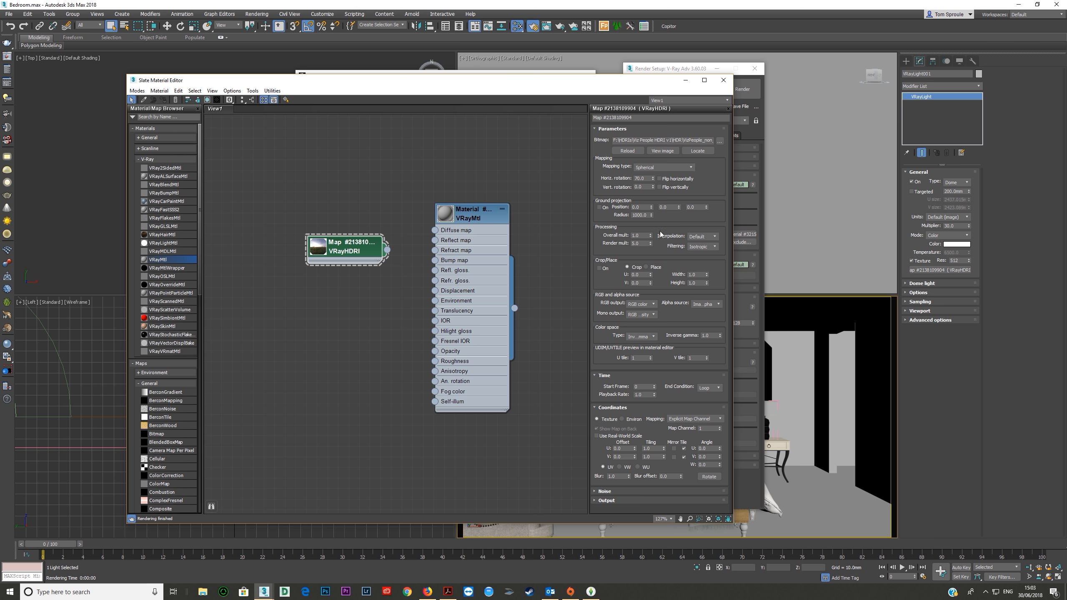
pyautogui.doubleClick(643, 243)
pyautogui.write('21')
pyautogui.press('Return')
pyautogui.moveTo(539, 82); pyautogui.dragTo(495, 224)
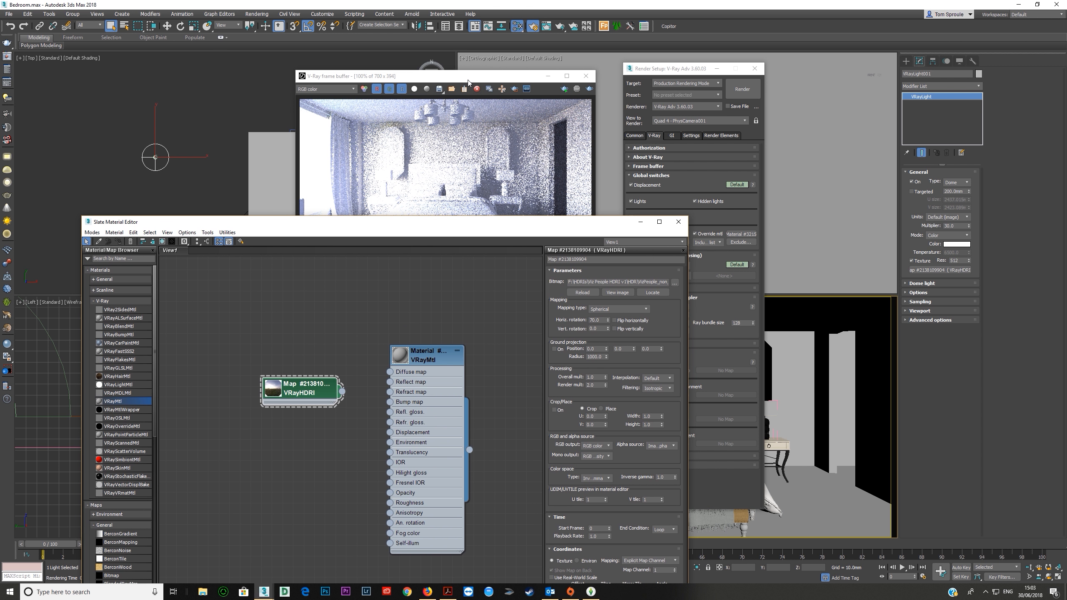
pyautogui.click(458, 159)
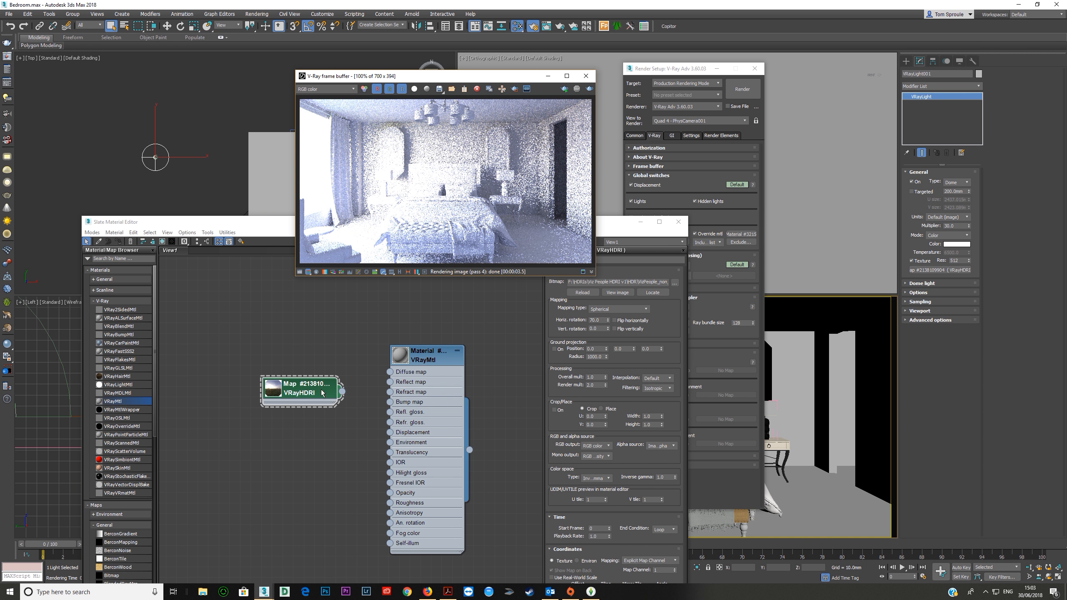
pyautogui.click(589, 89)
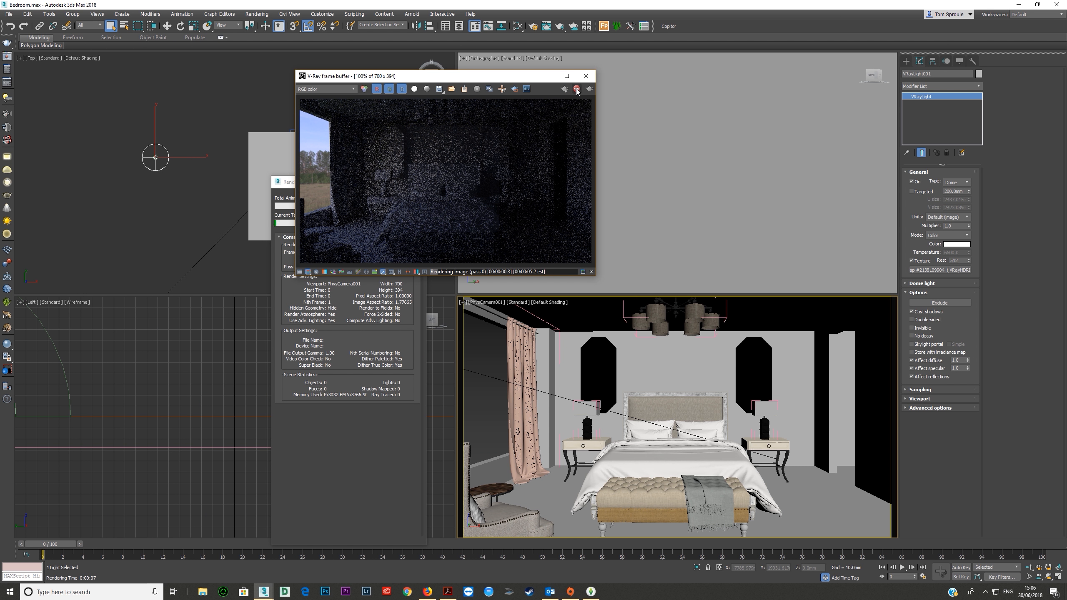
pyautogui.click(577, 89)
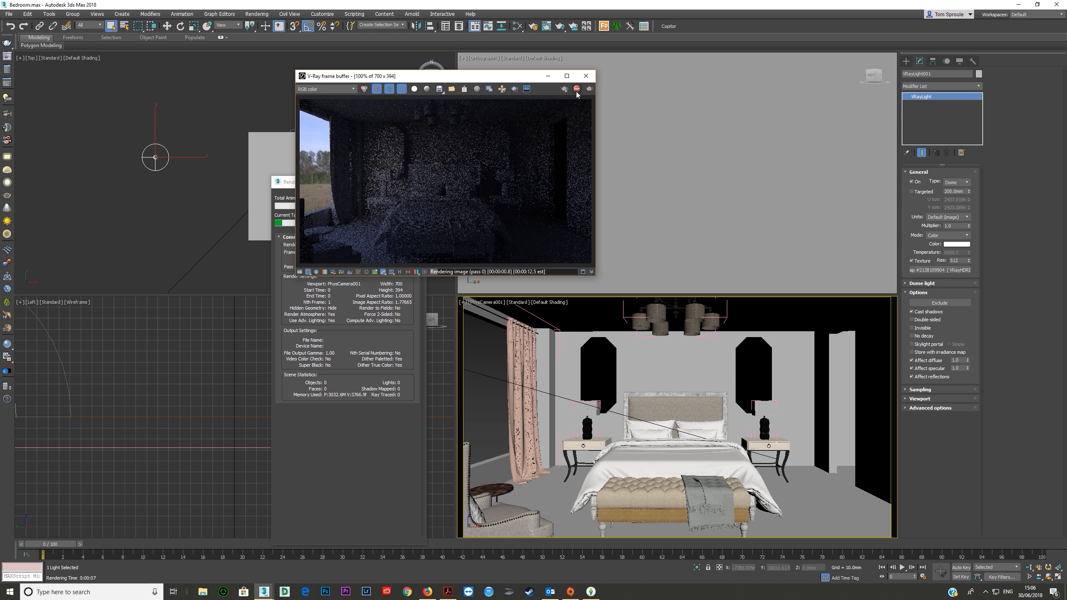
# Step: Raise the VRayHDRI map's render multiplier to 5 and start a new test render with the dome light
pyautogui.click(517, 26)
pyautogui.moveTo(437, 113); pyautogui.dragTo(376, 363)
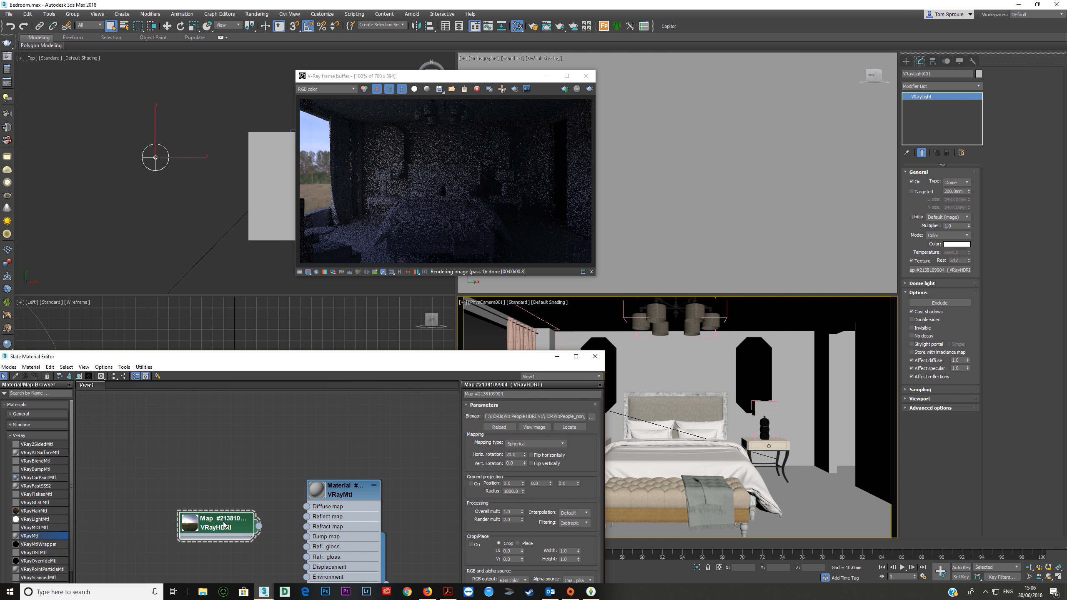
pyautogui.click(513, 520)
pyautogui.press('Return')
pyautogui.doubleClick(951, 227)
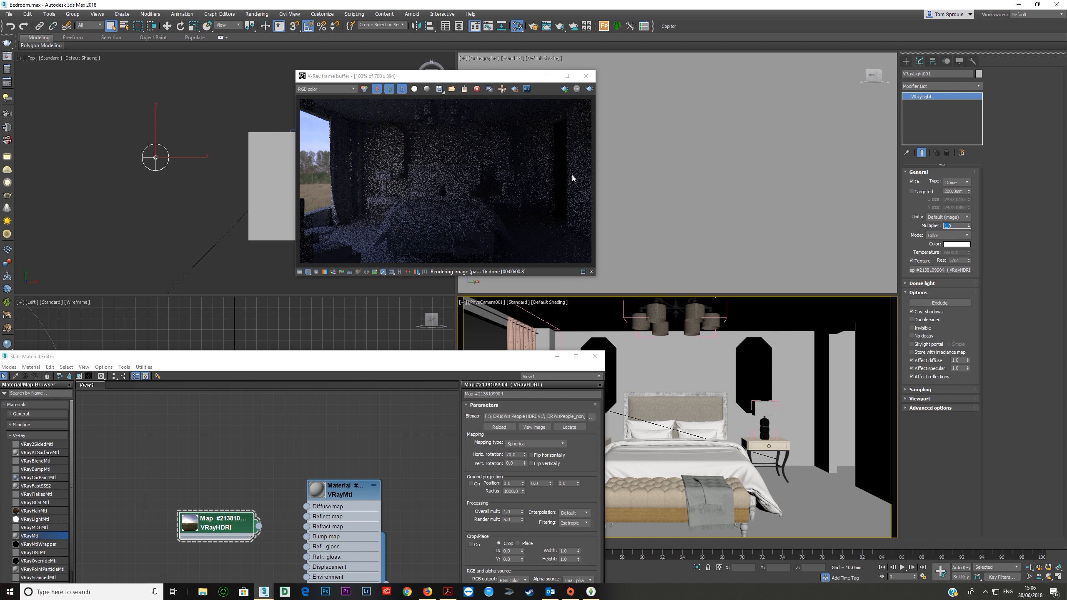
pyautogui.click(589, 89)
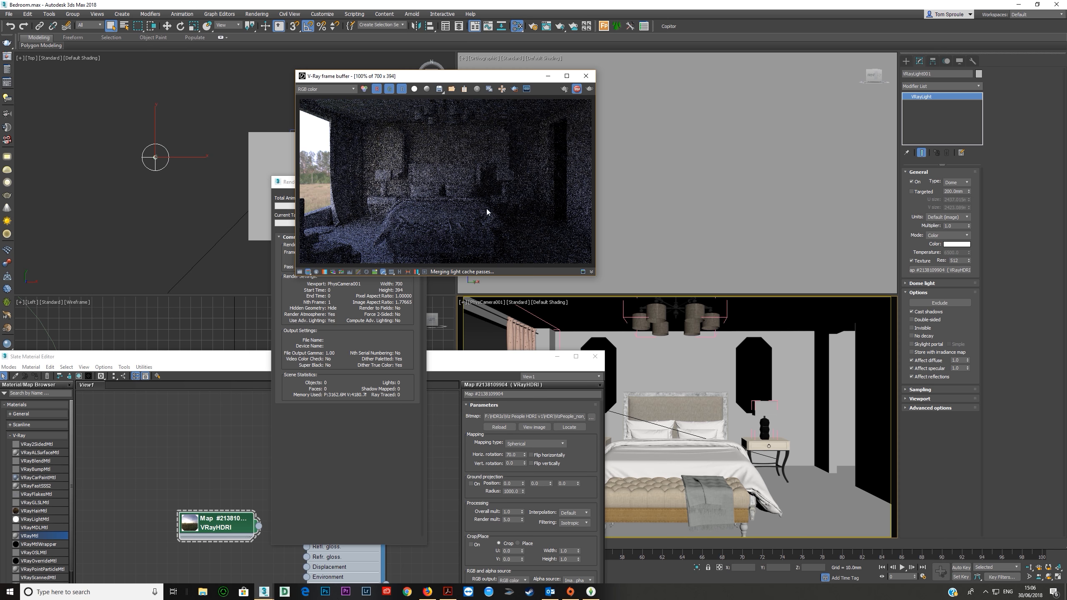
# Step: Set the VRayHDRI map's render multiplier to 10, run a test render beside the repositioned progress window, and cancel it
pyautogui.doubleClick(511, 520)
pyautogui.write('10')
pyautogui.press('Return')
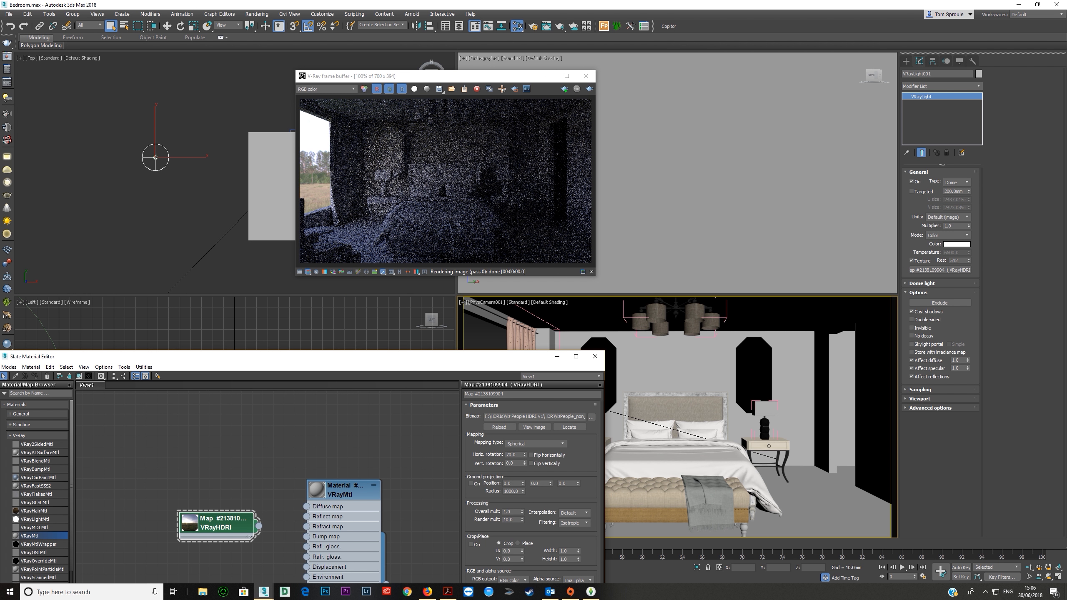
pyautogui.hotkey('shift', 'q')
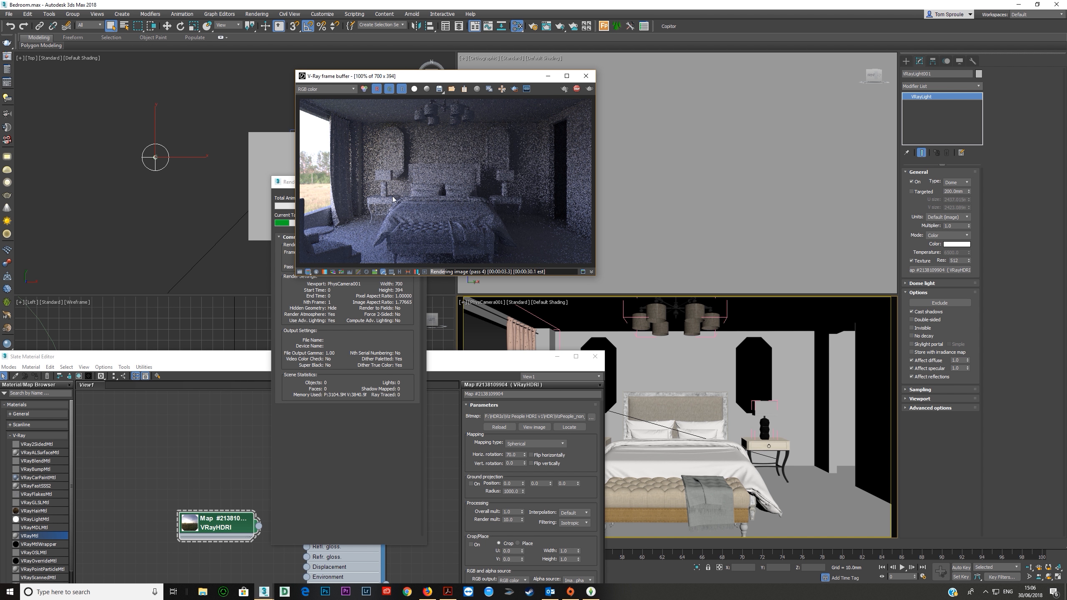
pyautogui.moveTo(287, 182); pyautogui.dragTo(264, 169)
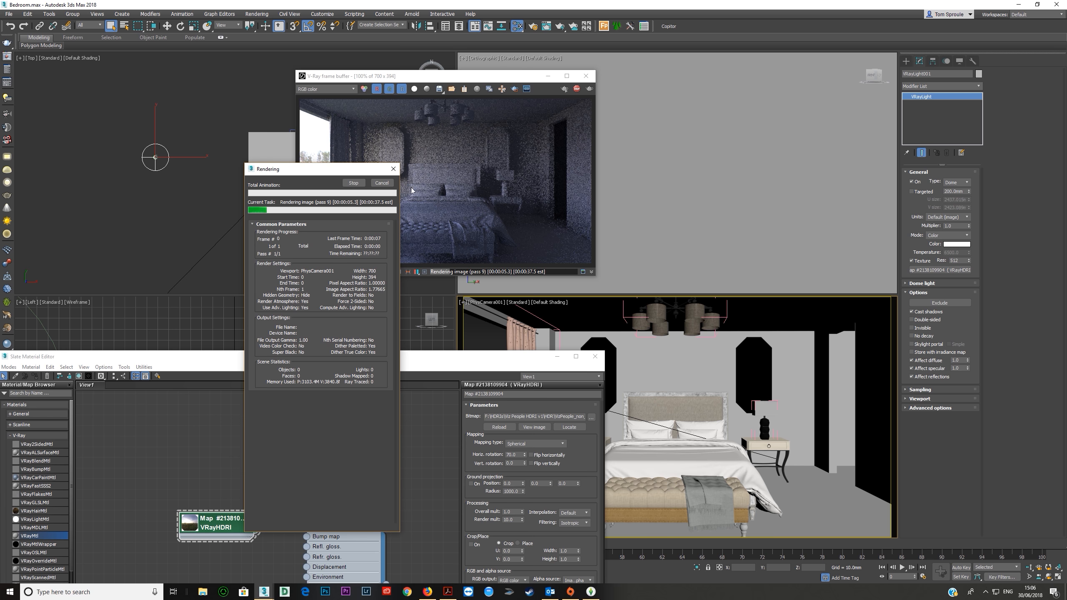
pyautogui.moveTo(341, 173); pyautogui.dragTo(257, 150)
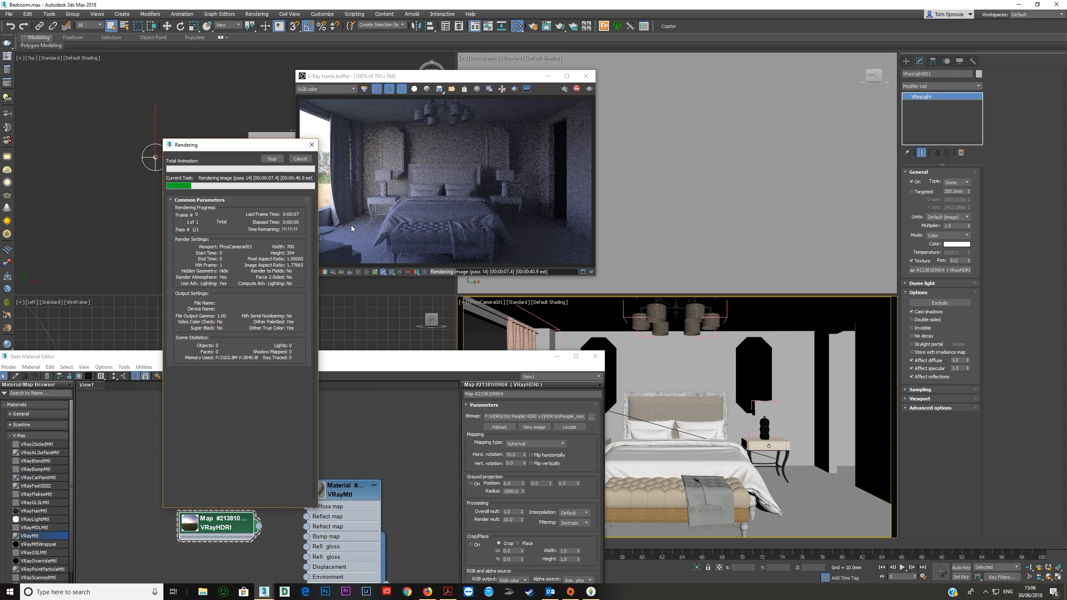
pyautogui.click(300, 158)
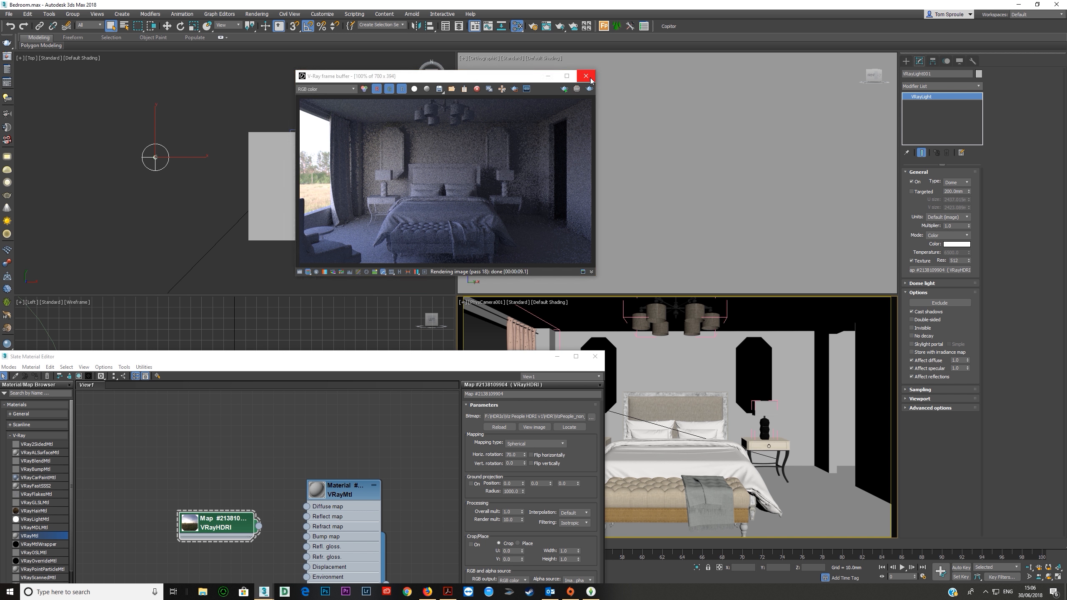
# Step: Set the VRayHDRI map's render multiplier to 20, run a test render, and close the frame buffer
pyautogui.click(586, 76)
pyautogui.doubleClick(514, 519)
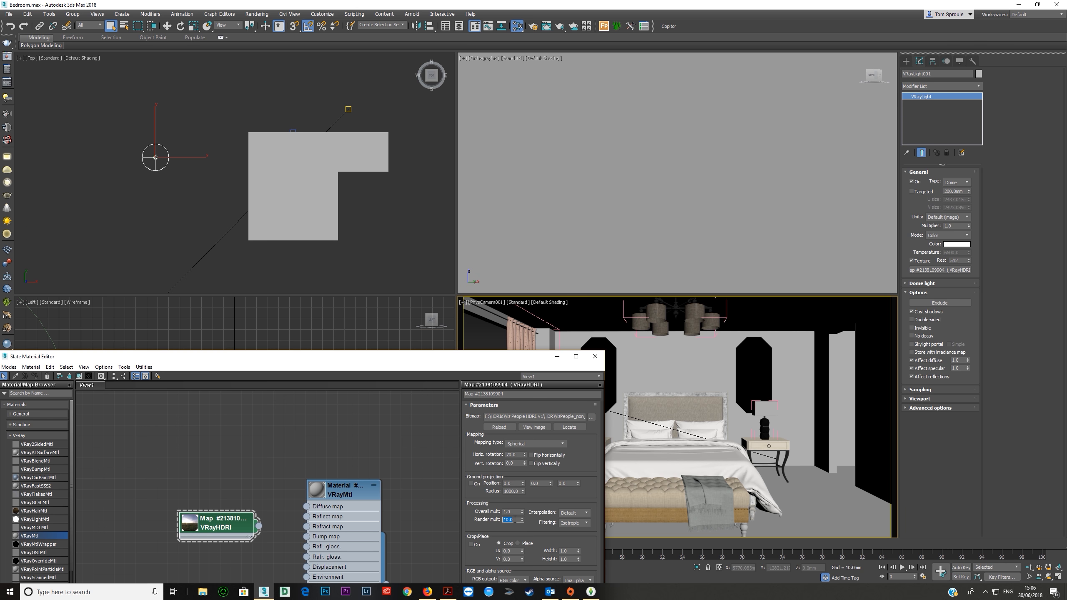
pyautogui.hotkey('shift', 'q')
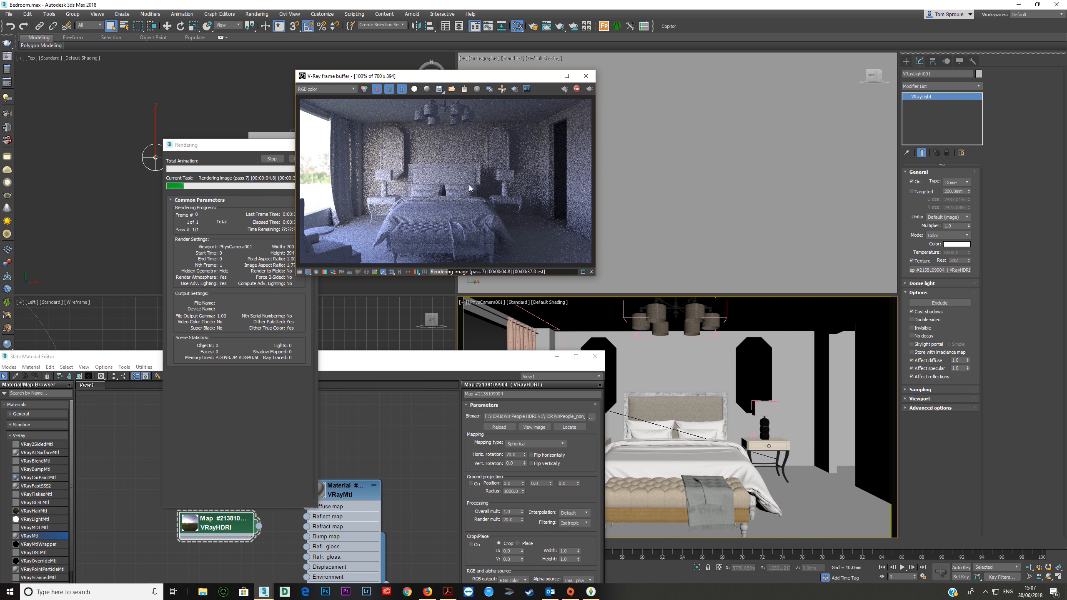
pyautogui.click(576, 90)
pyautogui.click(587, 77)
# Step: Set the VRayHDRI map's render multiplier to 30 and run a test render, stopping it once the room is readable
pyautogui.doubleClick(509, 520)
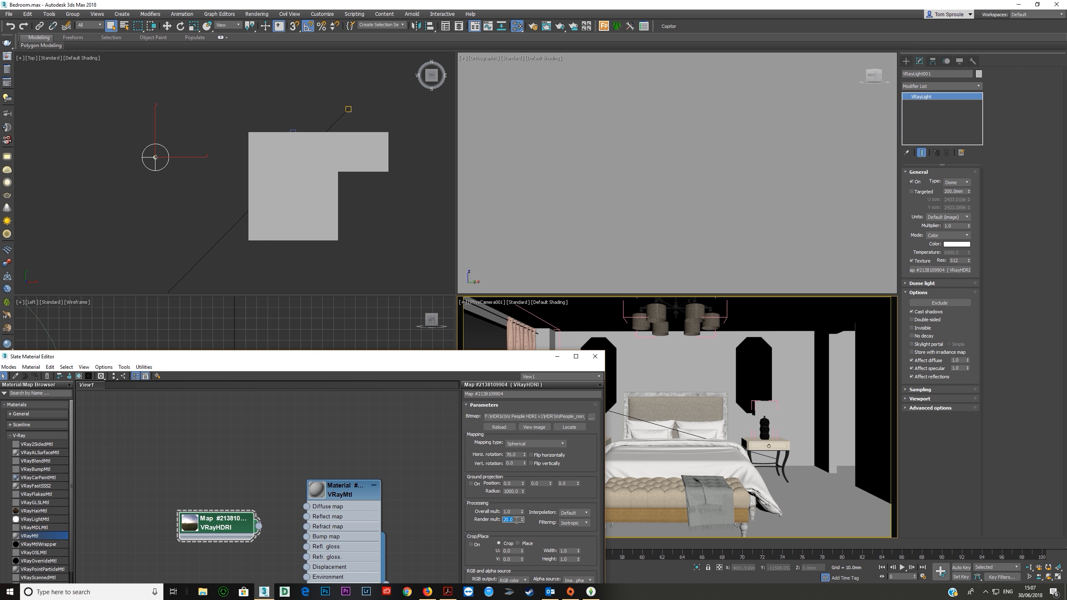
pyautogui.hotkey('shift', 'q')
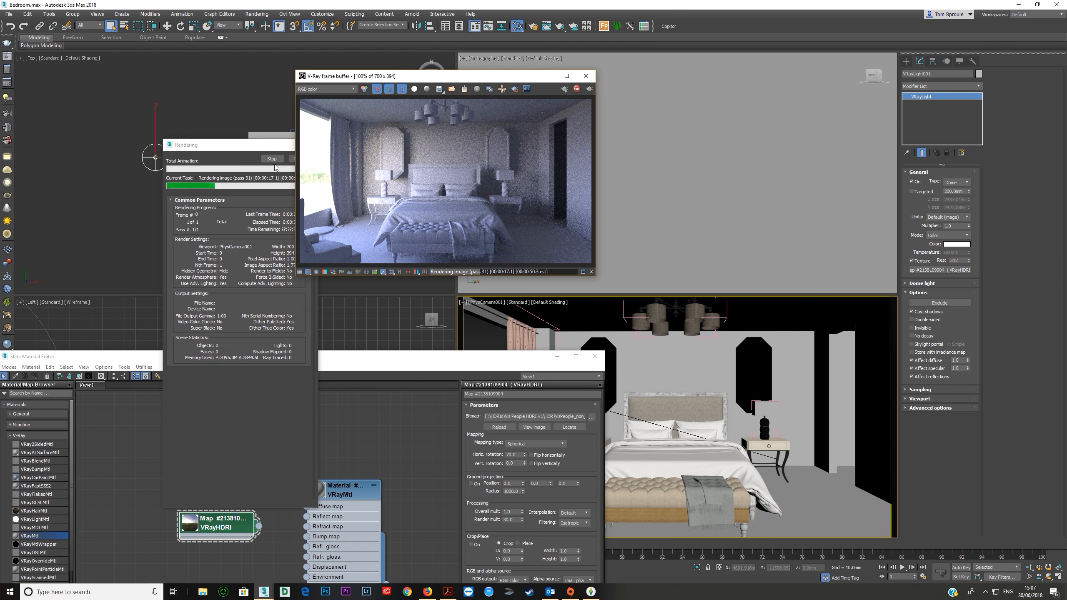
pyautogui.click(272, 159)
# Step: Duplicate the VRayHDRI map in the material editor and set the copy's render multiplier to 5
pyautogui.moveTo(361, 358); pyautogui.dragTo(508, 247)
pyautogui.moveTo(356, 401); pyautogui.dragTo(384, 378)
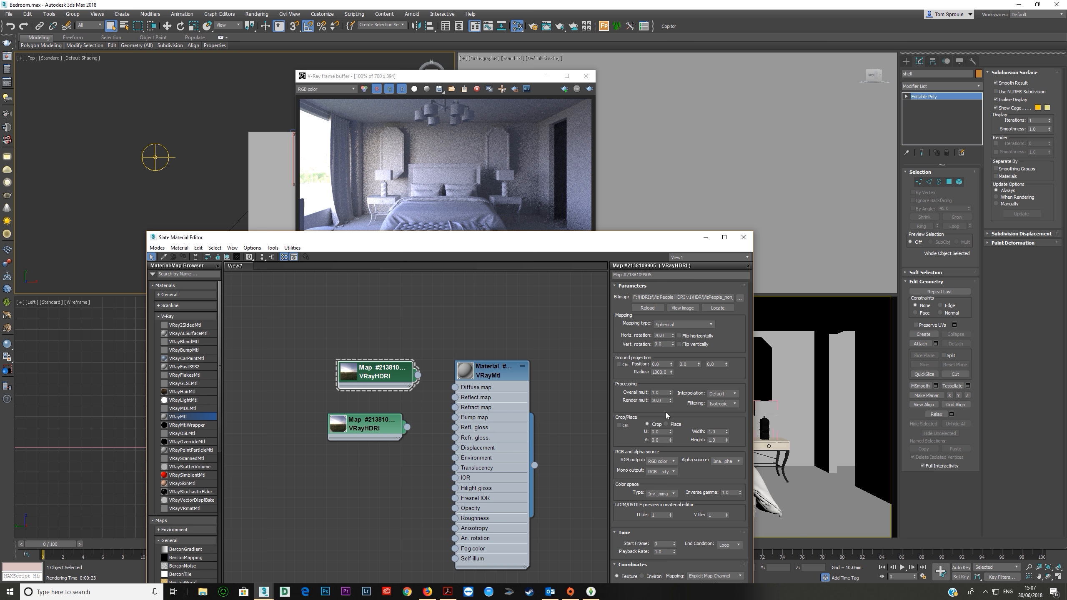
pyautogui.doubleClick(666, 401)
pyautogui.moveTo(630, 238); pyautogui.dragTo(582, 414)
# Step: Reselect the dome light, make it invisible, and run a brief test render
pyautogui.moveTo(113, 122); pyautogui.dragTo(262, 189)
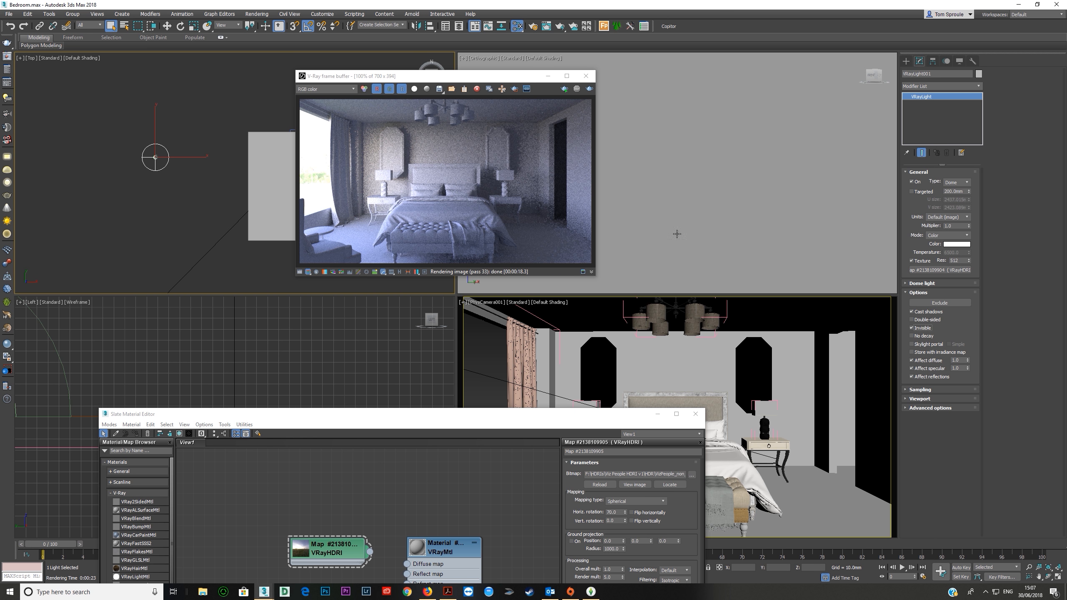
pyautogui.click(589, 89)
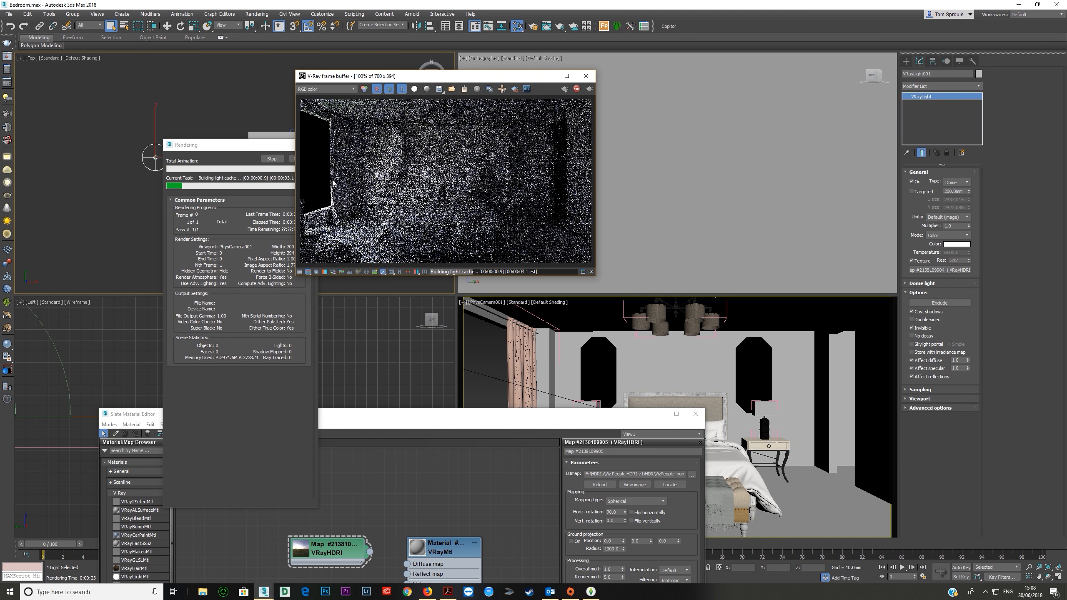
pyautogui.click(577, 89)
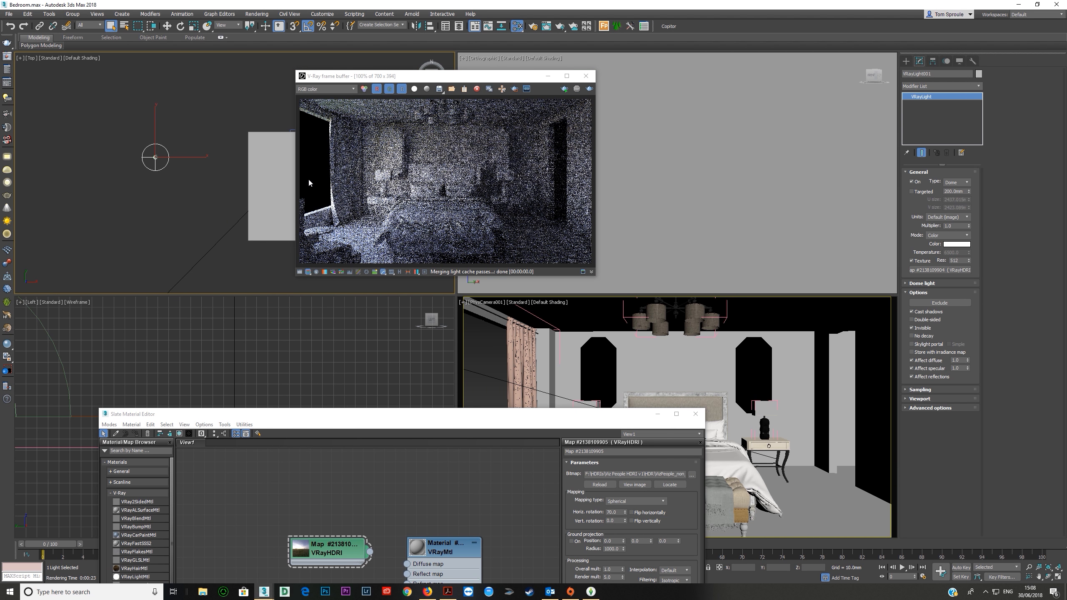
# Step: Assign the duplicated VRayHDRI map to the scene's environment map as an instance
pyautogui.click(257, 13)
pyautogui.click(279, 135)
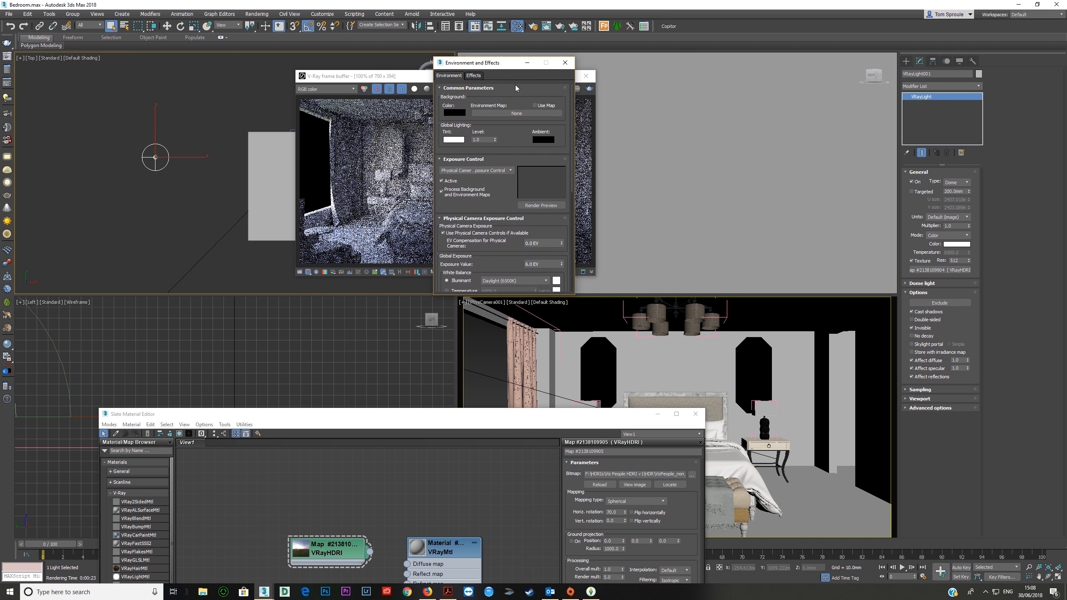
pyautogui.moveTo(503, 67); pyautogui.dragTo(238, 51)
pyautogui.moveTo(369, 552); pyautogui.dragTo(252, 97)
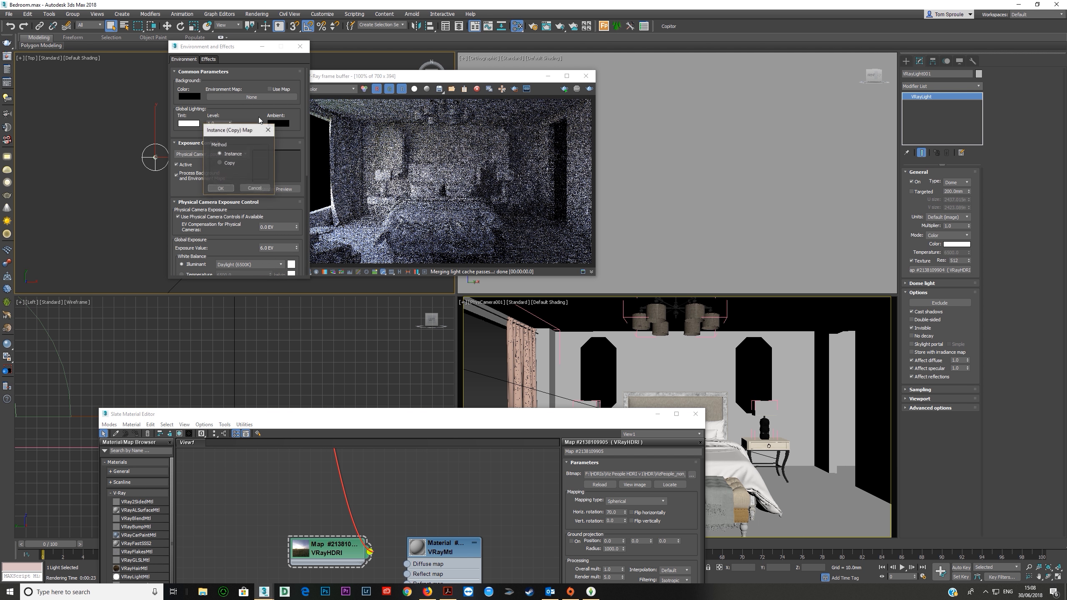
pyautogui.click(220, 189)
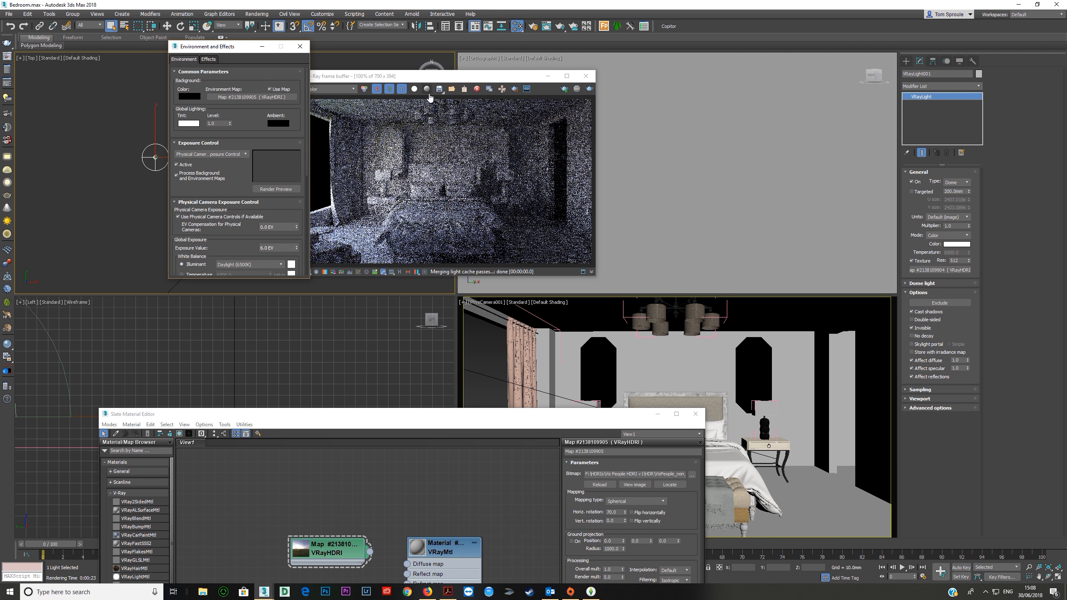
# Step: Run a test render with the environment map and move the frame buffer clear of the environment settings
pyautogui.click(553, 93)
pyautogui.click(589, 88)
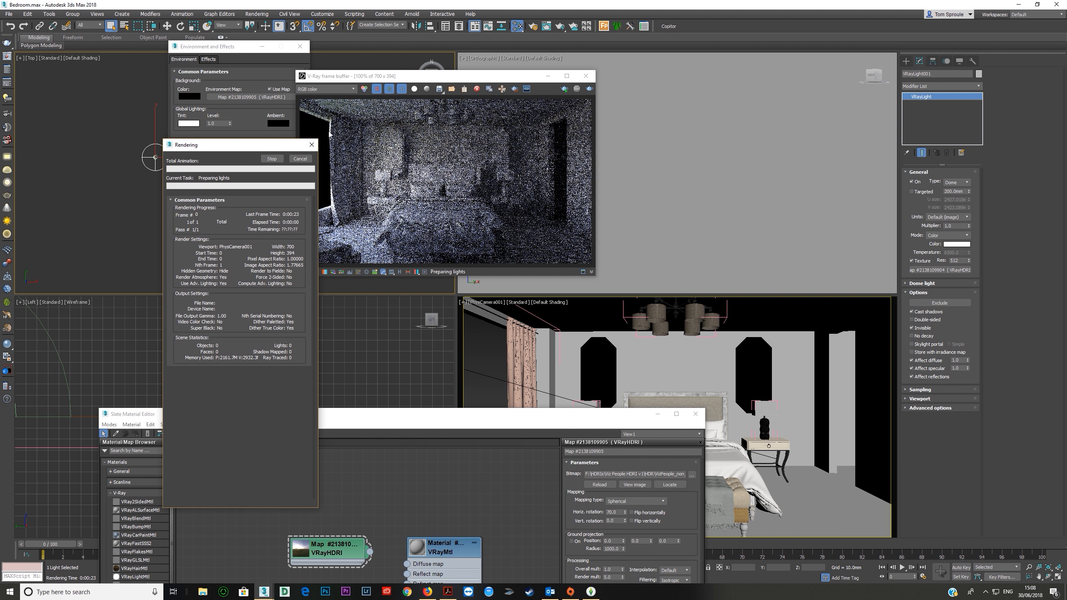
pyautogui.moveTo(383, 77); pyautogui.dragTo(490, 69)
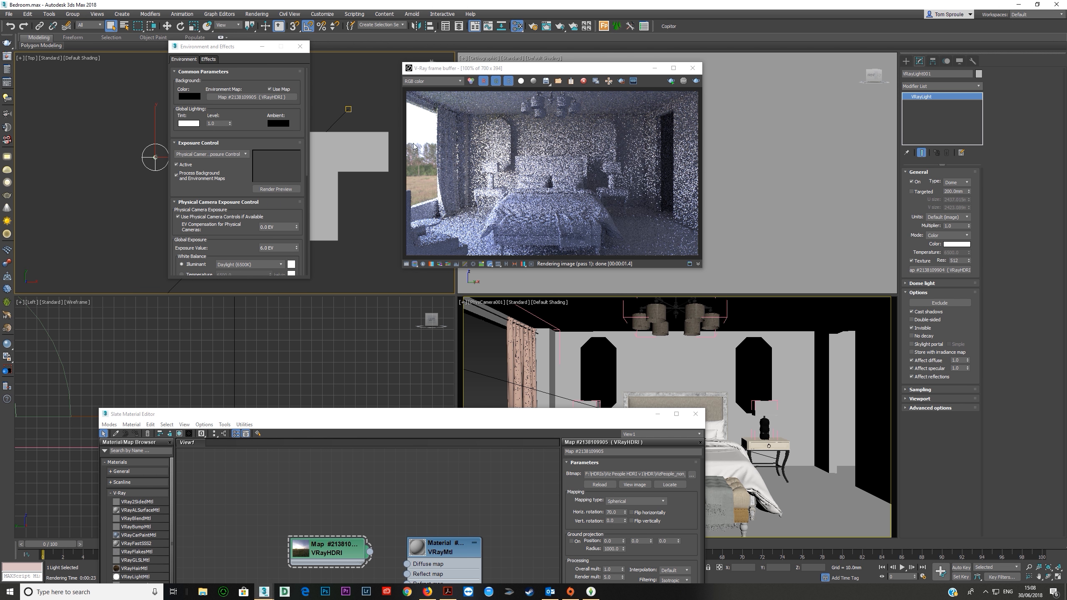
# Step: Set the environment VRayHDRI copy's render multiplier to 1 and start a test render
pyautogui.click(337, 554)
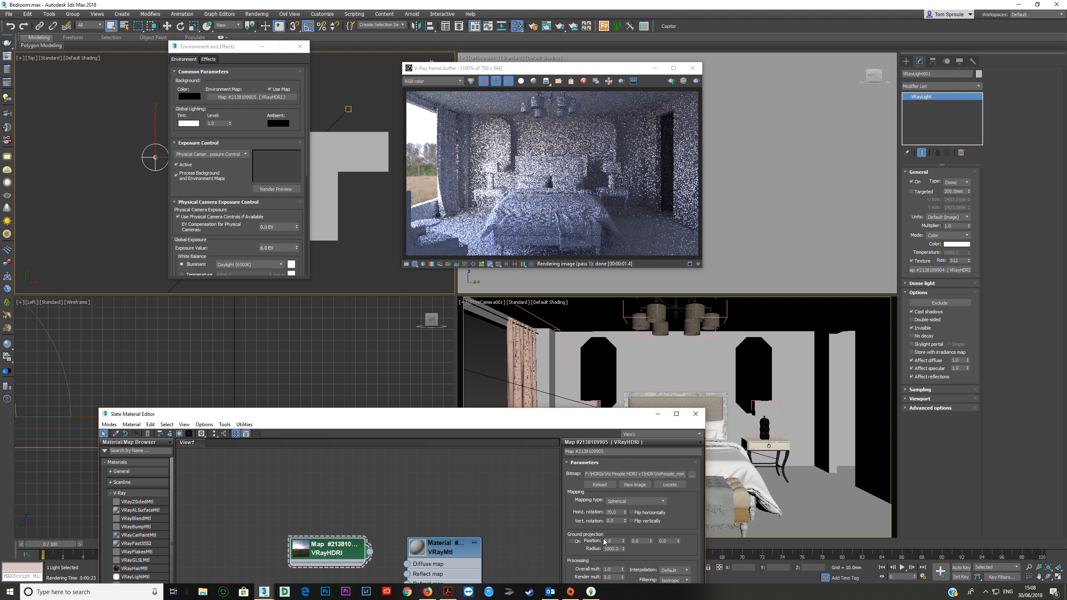
pyautogui.doubleClick(614, 578)
pyautogui.write('1')
pyautogui.click(695, 80)
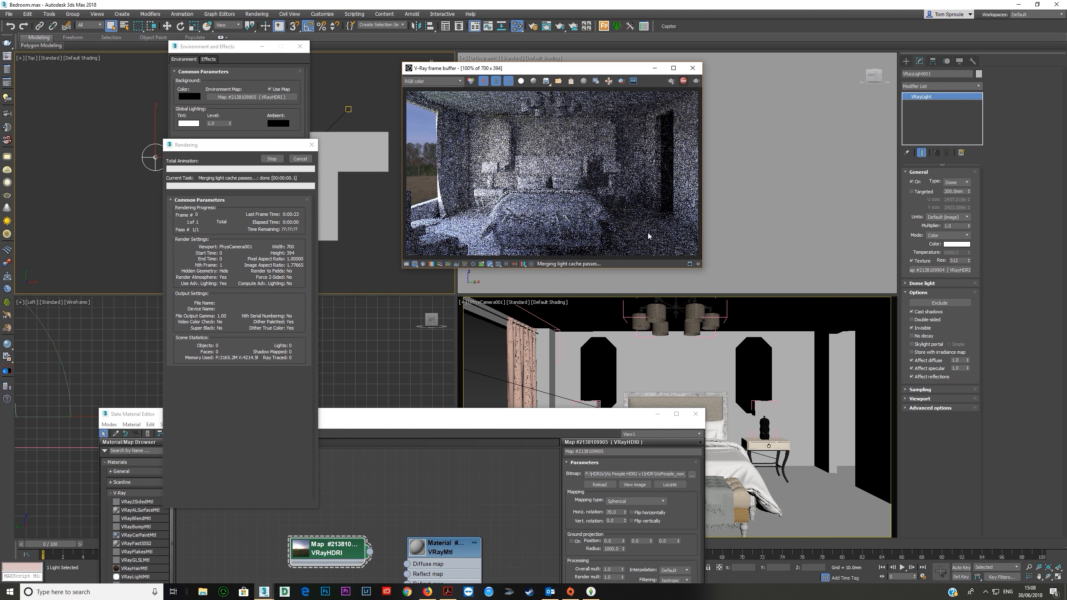
# Step: Set the environment VRayHDRI copy's render multiplier to 2, rerun the test render, and stop it after a few passes
pyautogui.doubleClick(614, 579)
pyautogui.write('2')
pyautogui.press('Return')
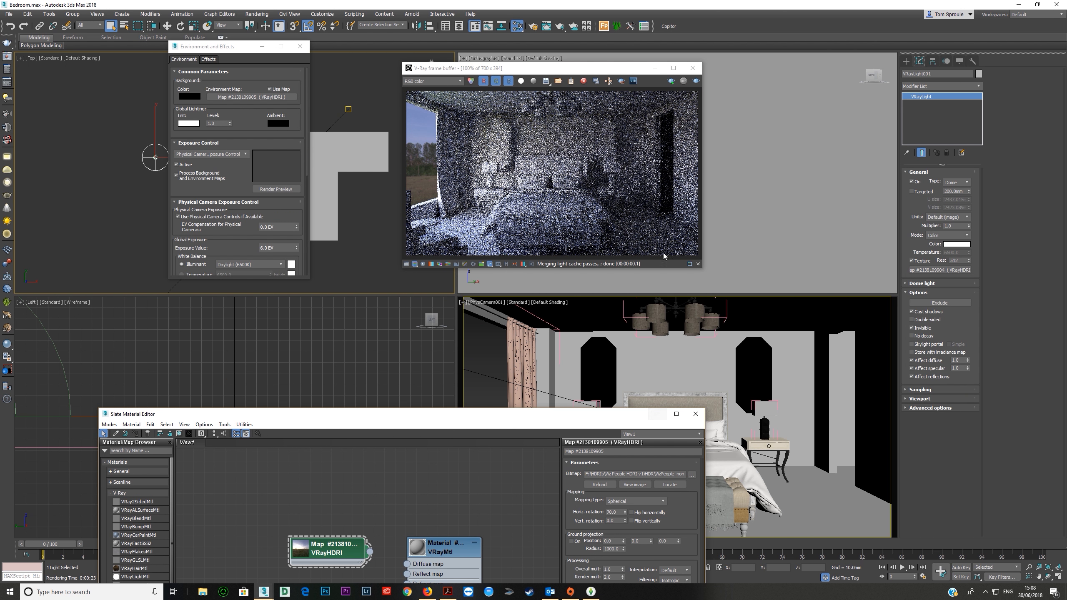
pyautogui.click(695, 81)
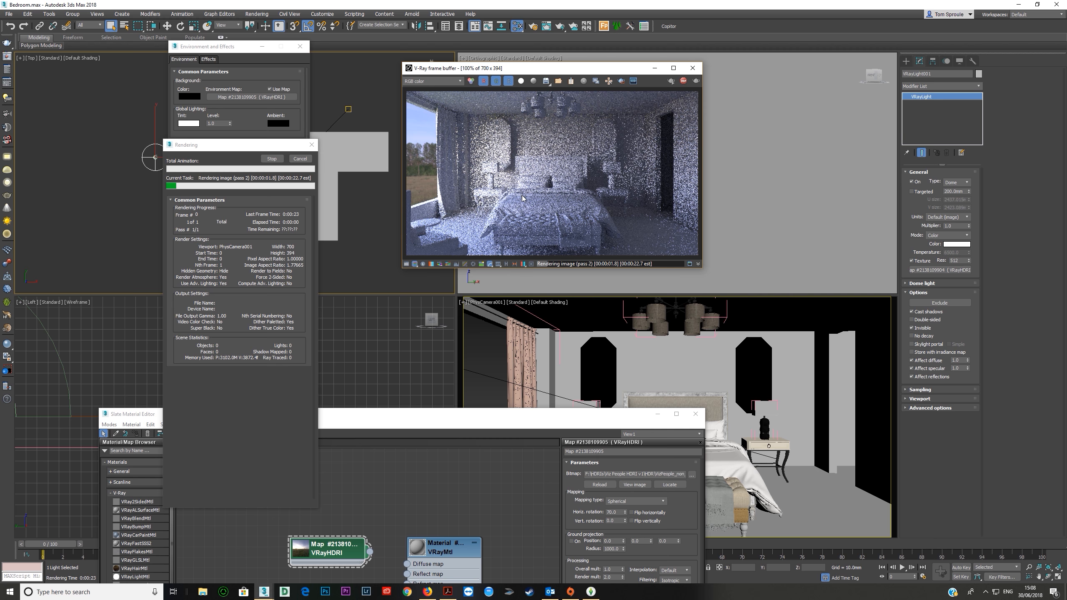
pyautogui.click(271, 159)
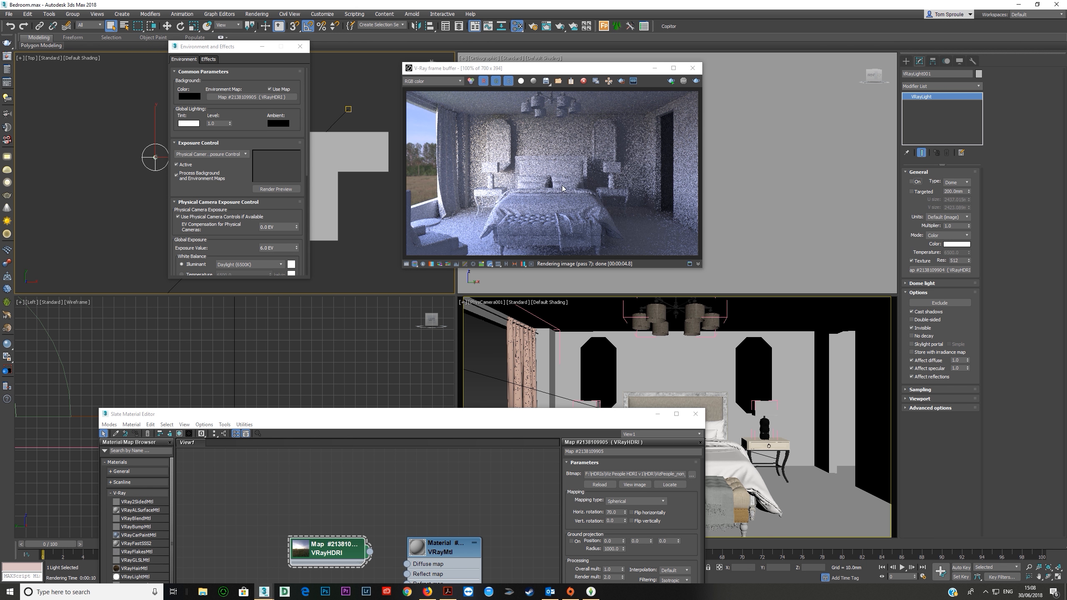
# Step: Turn off the dome light and run a short test render lit without it
pyautogui.click(696, 82)
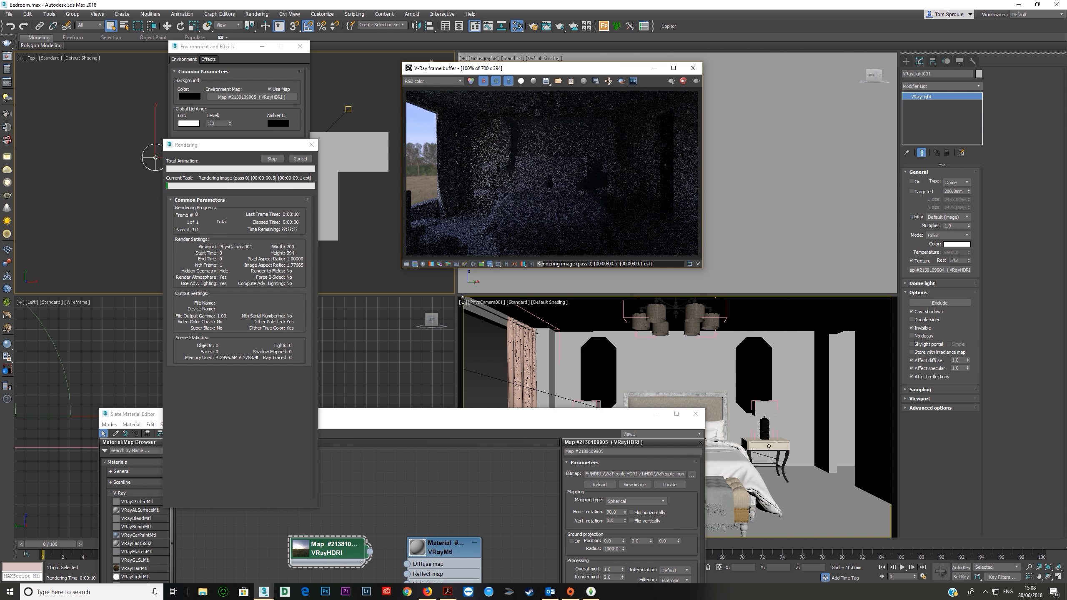
pyautogui.click(331, 550)
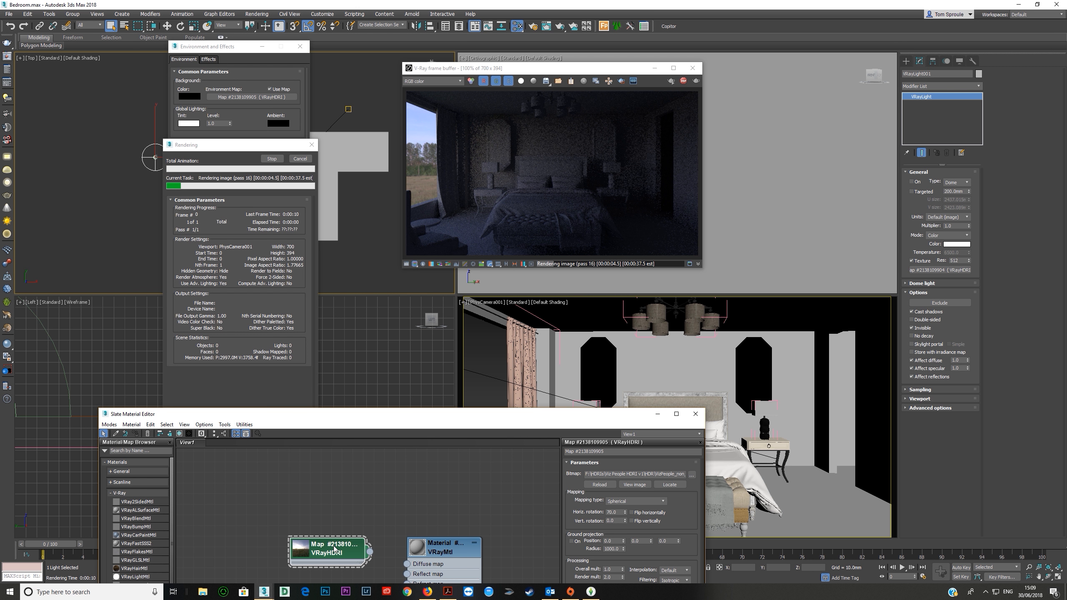
pyautogui.click(271, 158)
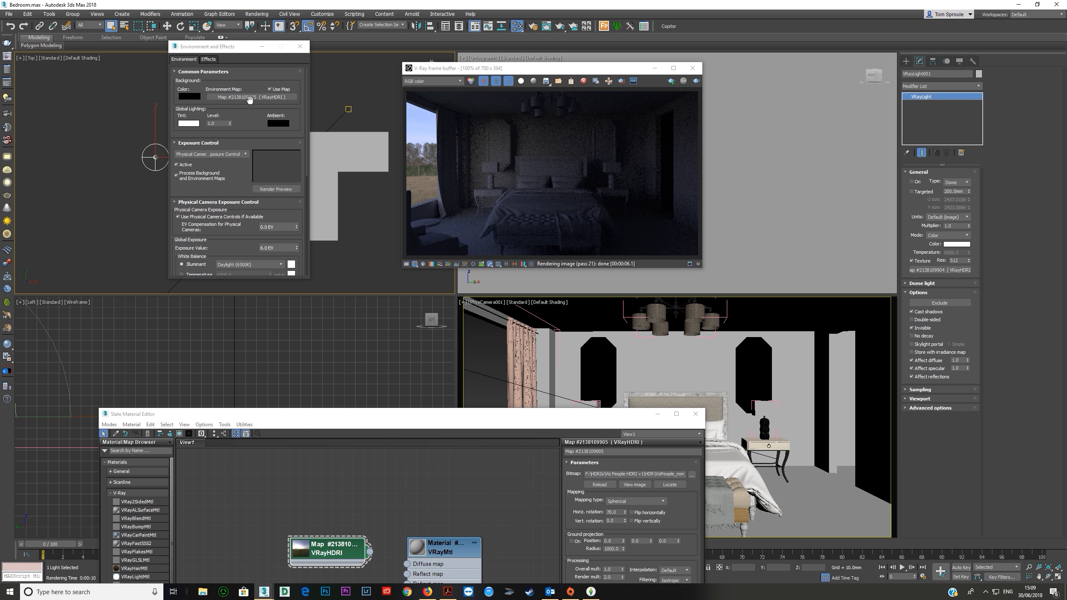
# Step: Enable the GI environment override in the render settings, set its color to black, and start a test render
pyautogui.moveTo(409, 422); pyautogui.dragTo(385, 417)
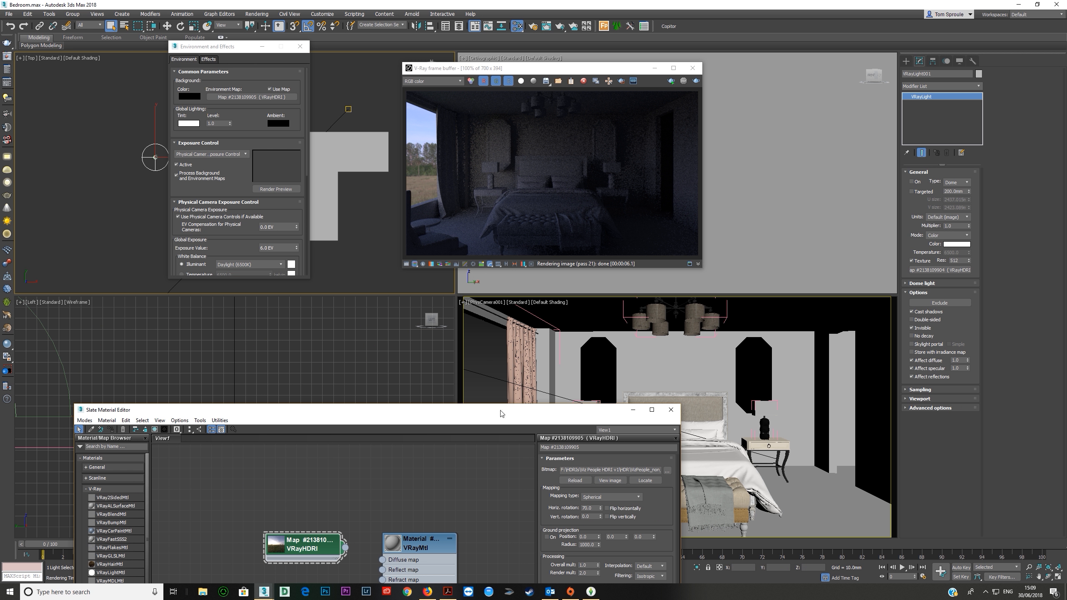
pyautogui.moveTo(475, 408); pyautogui.dragTo(454, 273)
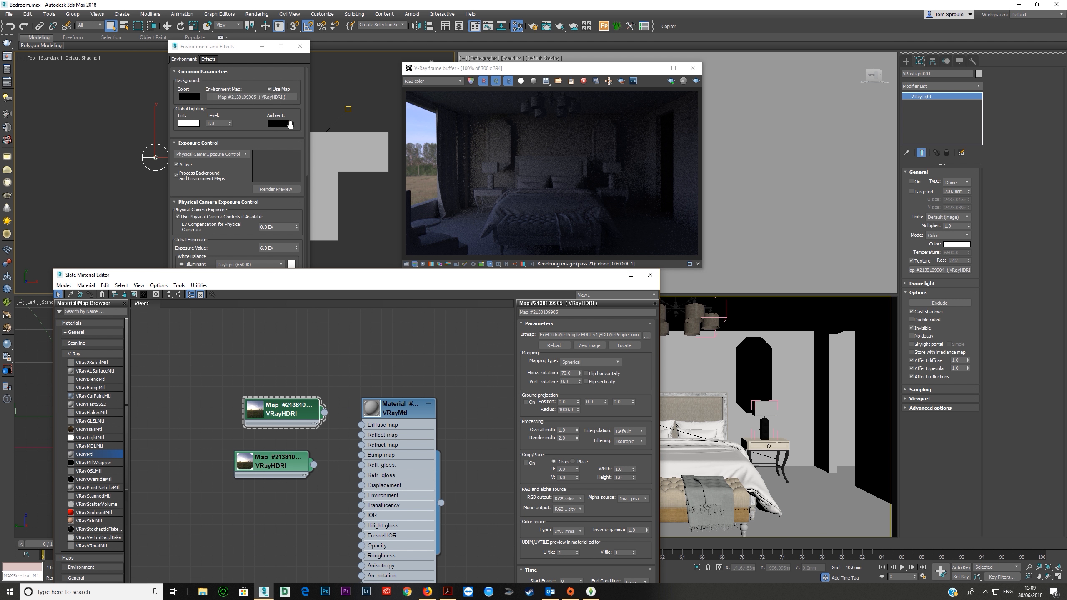
pyautogui.click(534, 26)
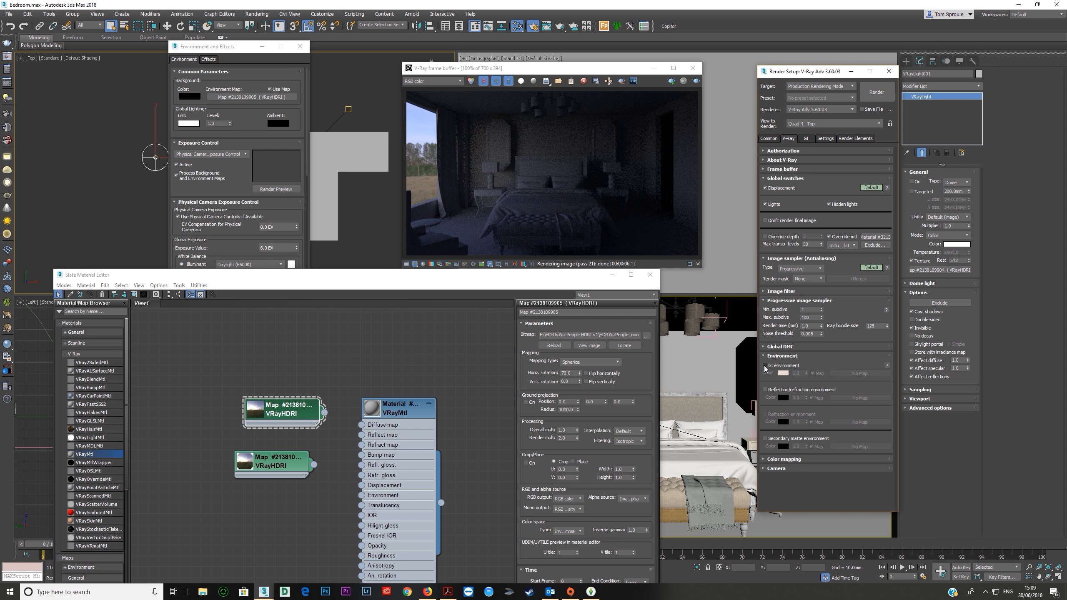
pyautogui.click(765, 365)
pyautogui.click(784, 373)
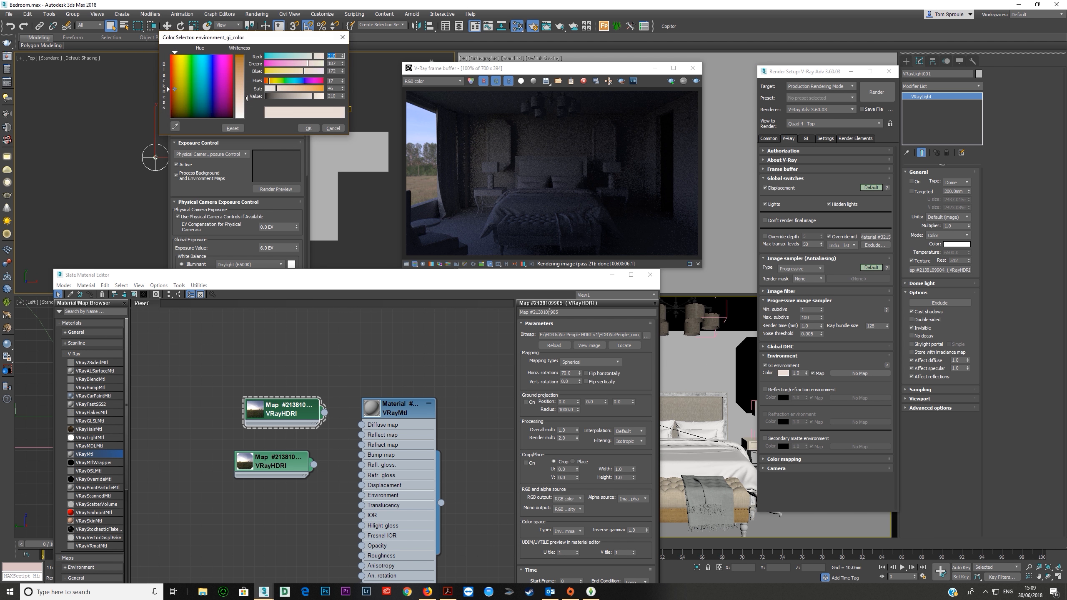
pyautogui.moveTo(311, 97); pyautogui.dragTo(259, 98)
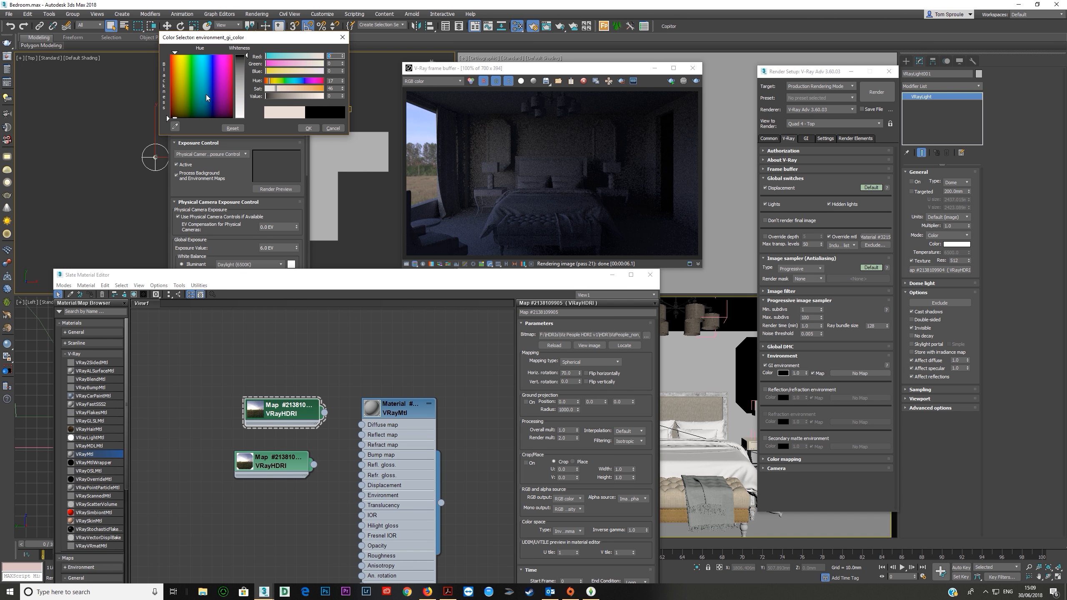
pyautogui.click(308, 128)
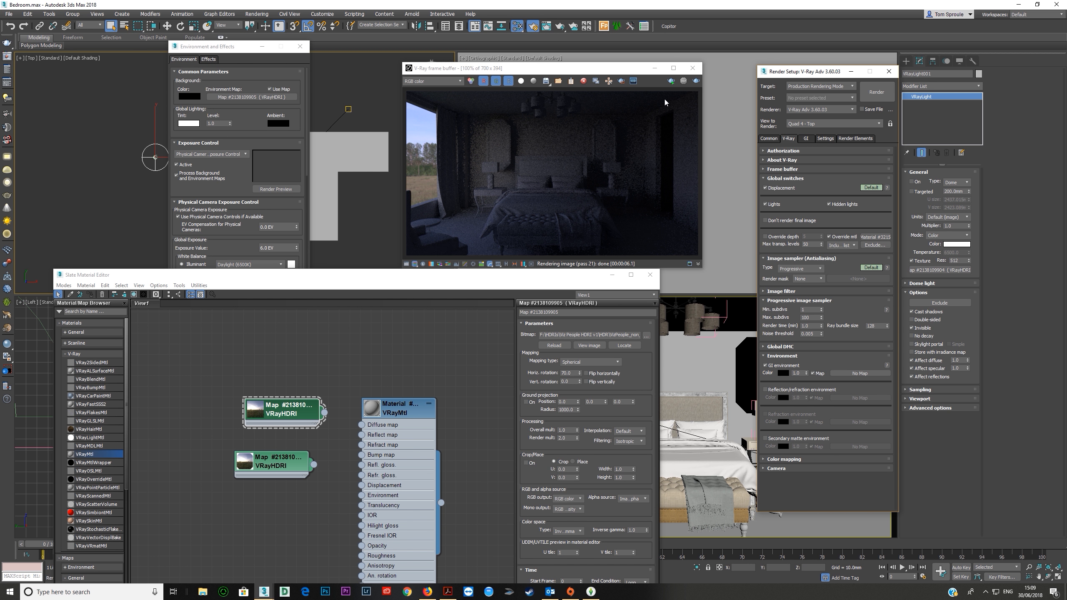
pyautogui.click(697, 81)
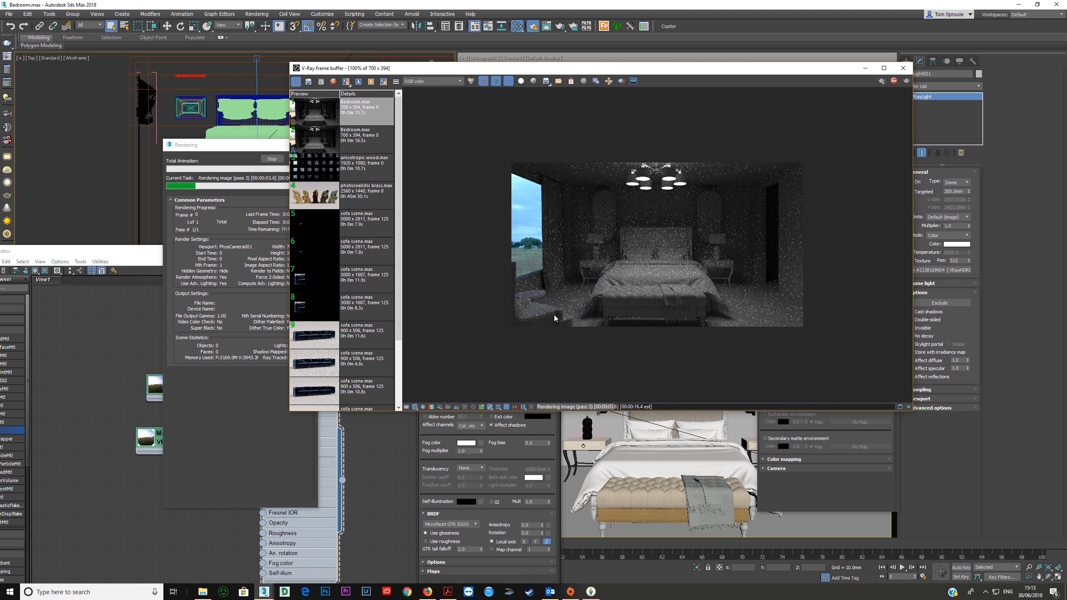
# Step: Zoom the frame buffer to 200% to inspect the window view and bed, and stop the render
pyautogui.scroll(4, 521, 305)
pyautogui.scroll(-2, 500, 314)
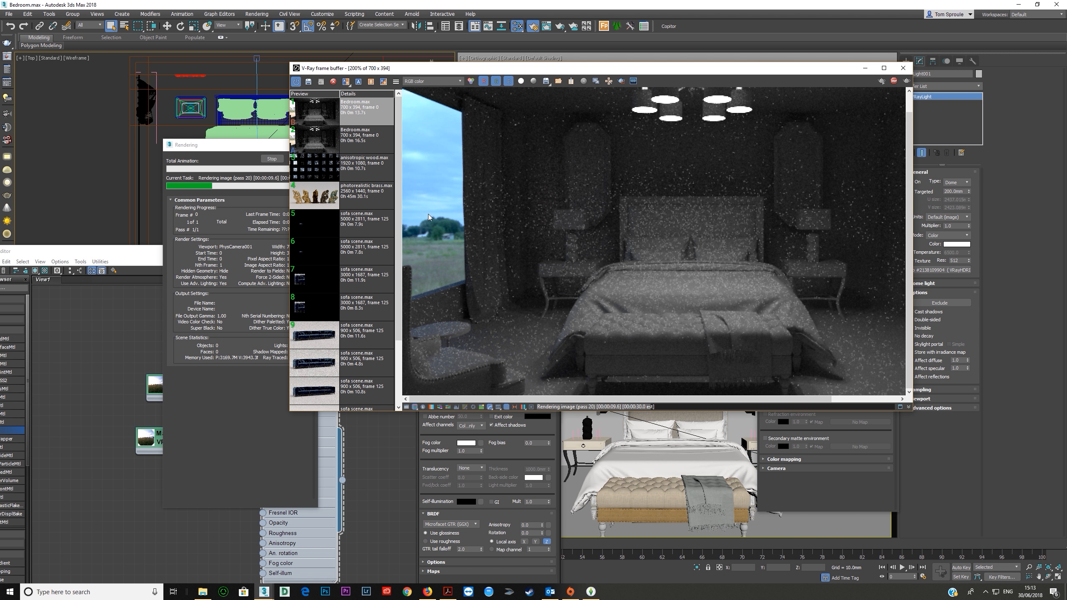
pyautogui.click(272, 159)
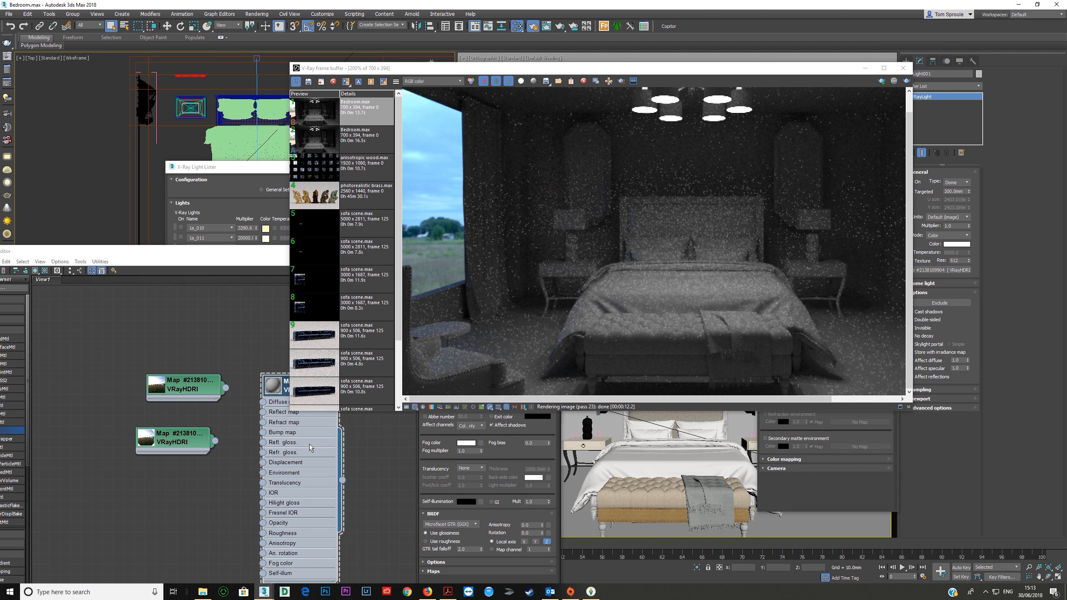
# Step: Review the environment VRayHDRI map's parameters, its assignment in the scene environment settings, and the GI environment override in the render settings
pyautogui.scroll(-5, 86, 177)
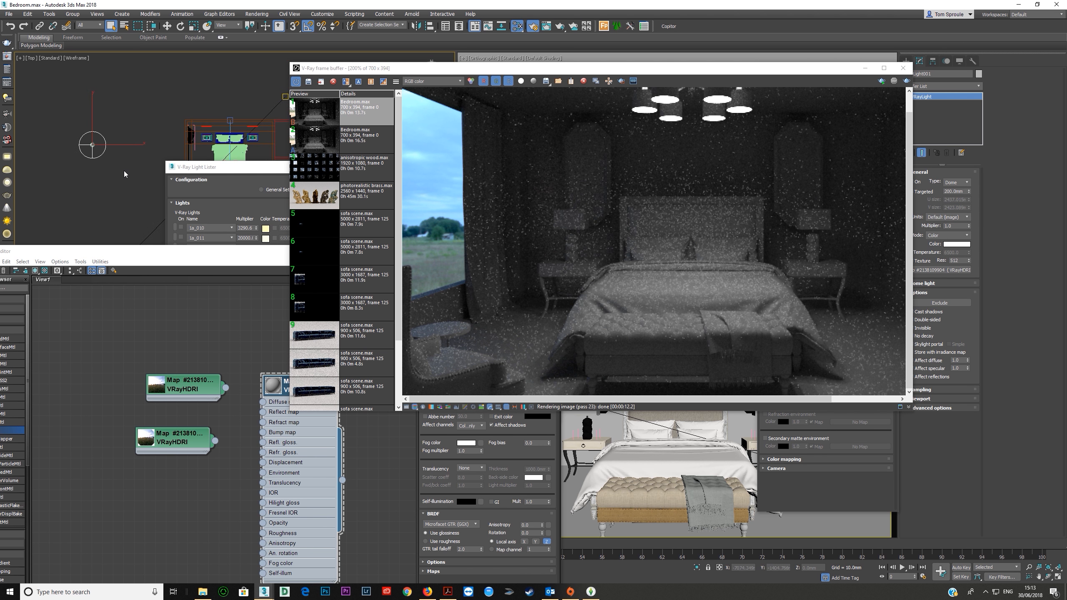
pyautogui.click(91, 165)
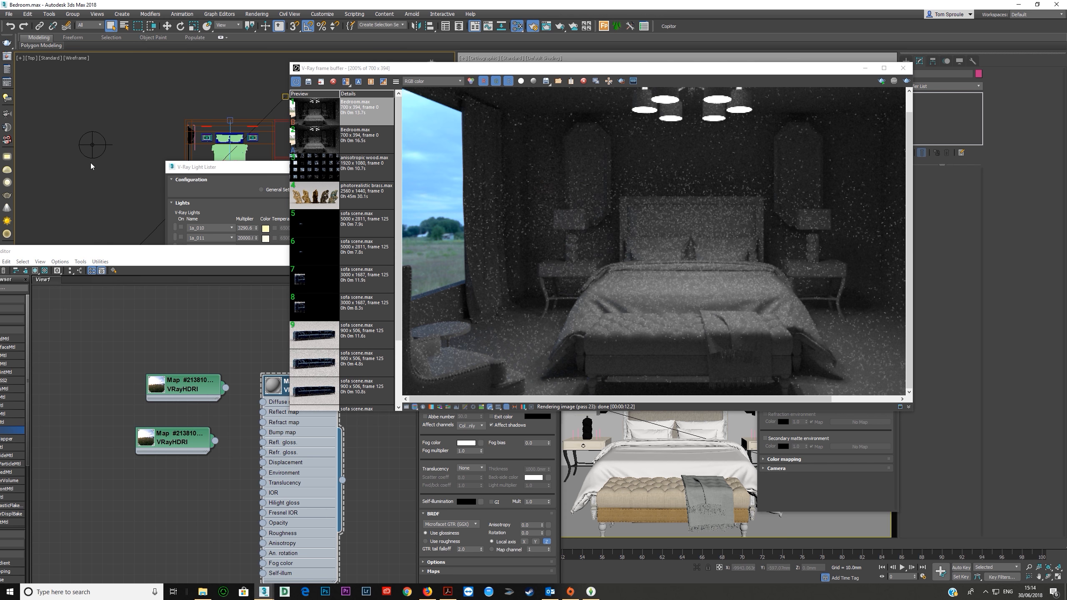
pyautogui.doubleClick(188, 391)
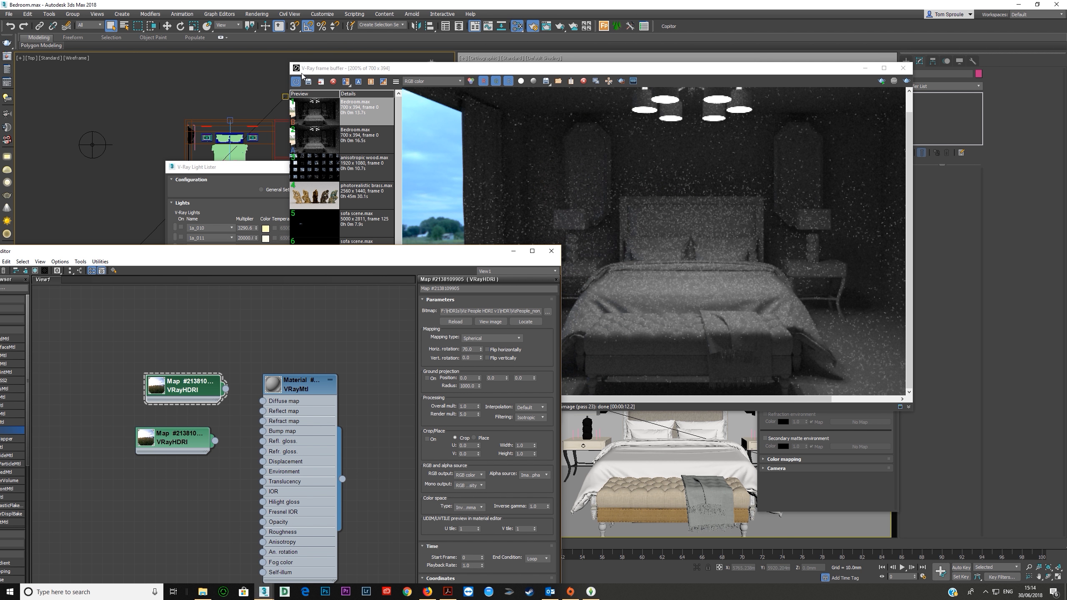
pyautogui.click(257, 13)
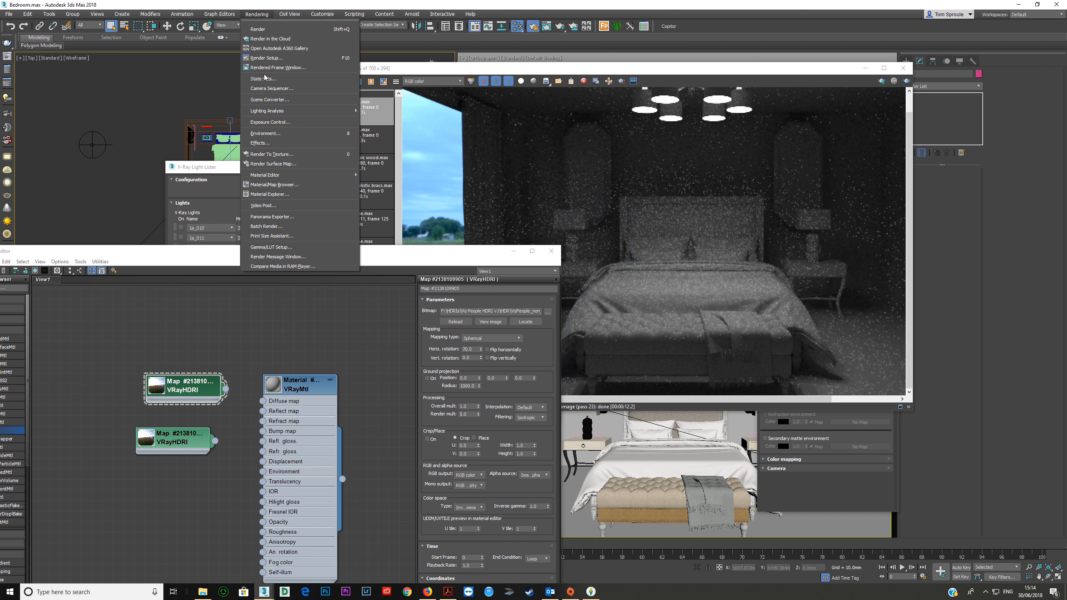
pyautogui.click(284, 134)
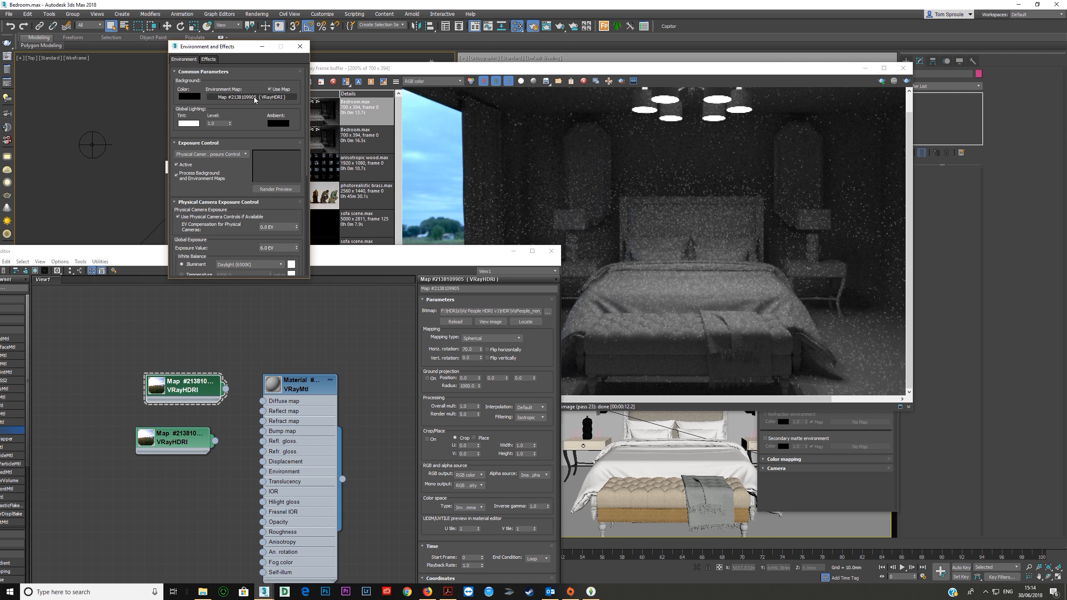
pyautogui.click(300, 46)
pyautogui.click(813, 494)
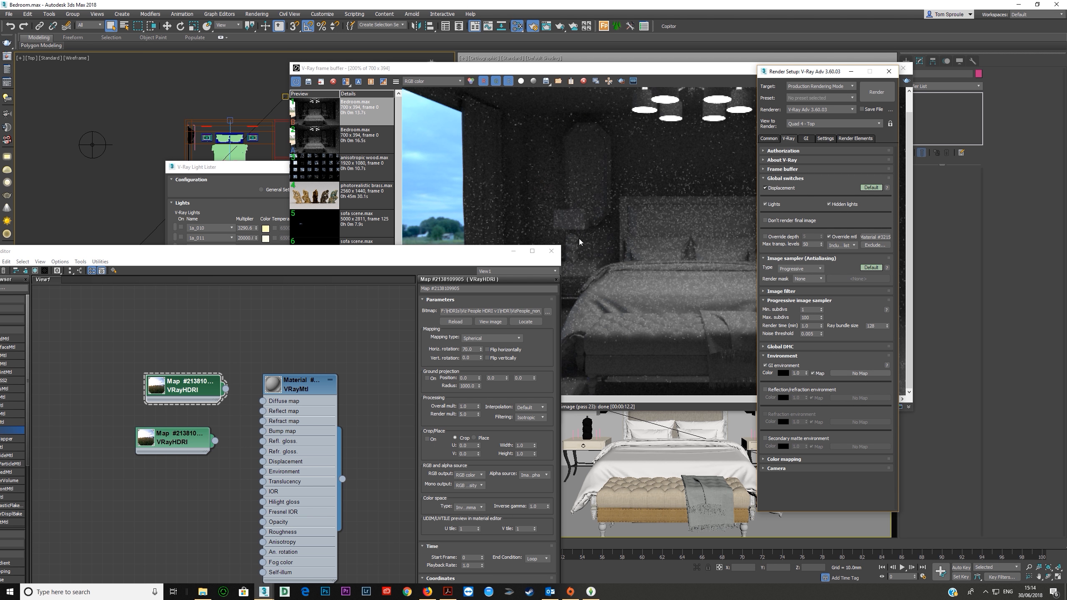
# Step: Zoom the frame buffer in and out to examine the last test render's window view and room, ending at 100%
pyautogui.click(565, 71)
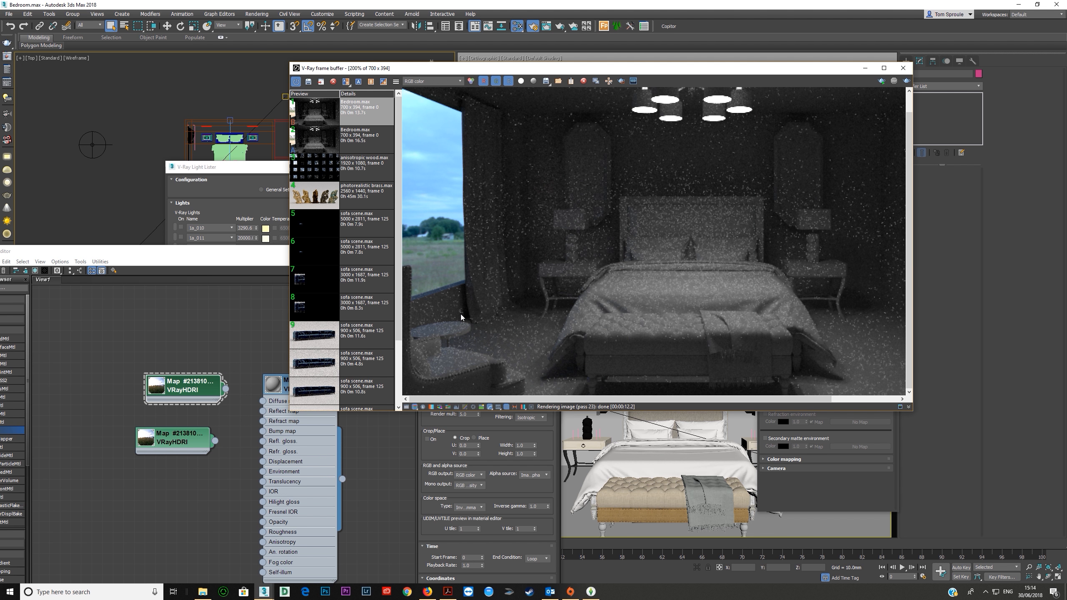
pyautogui.scroll(-1, 449, 325)
pyautogui.scroll(1, 544, 293)
pyautogui.scroll(-2, 532, 315)
pyautogui.scroll(2, 570, 258)
pyautogui.scroll(-1, 569, 292)
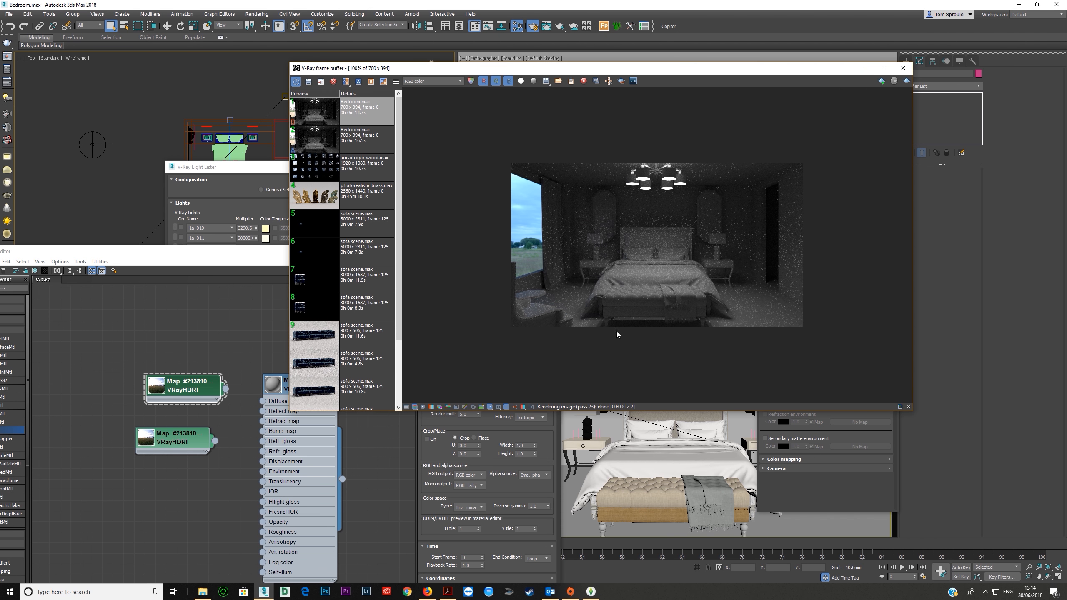
# Step: Enable the reflection/refraction environment override with a black color and run a test render of the bedroom
pyautogui.click(766, 484)
pyautogui.click(771, 393)
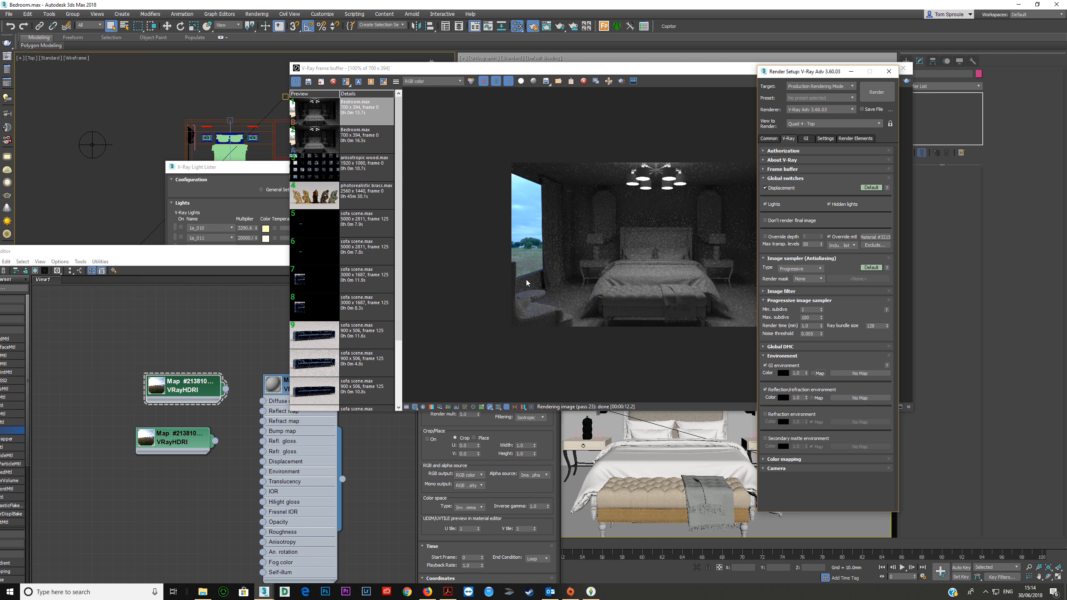
pyautogui.hotkey('shift', 'q')
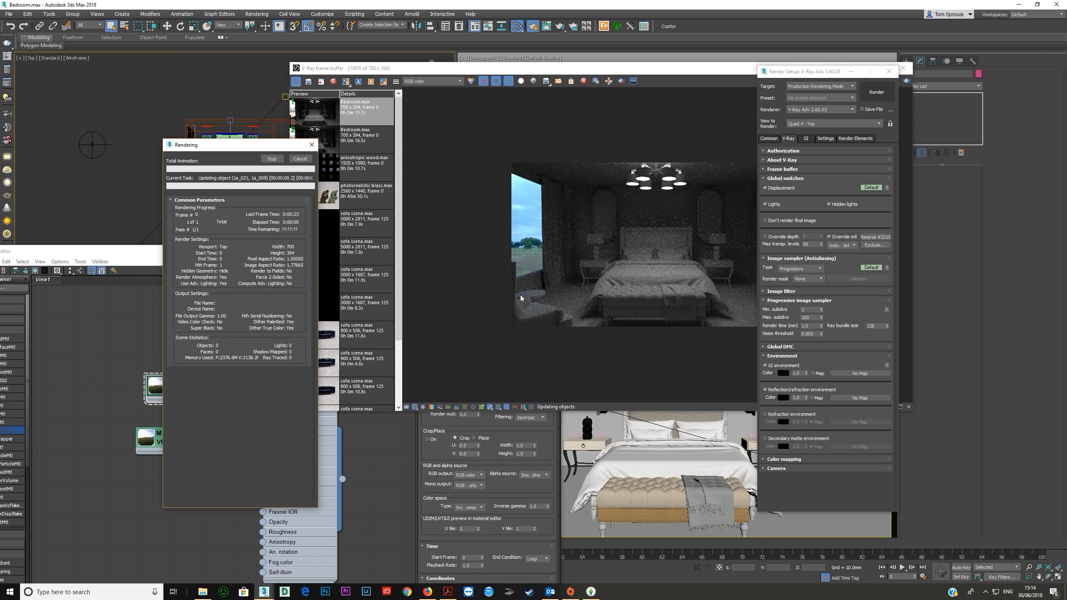
pyautogui.scroll(1, 517, 301)
pyautogui.click(445, 326)
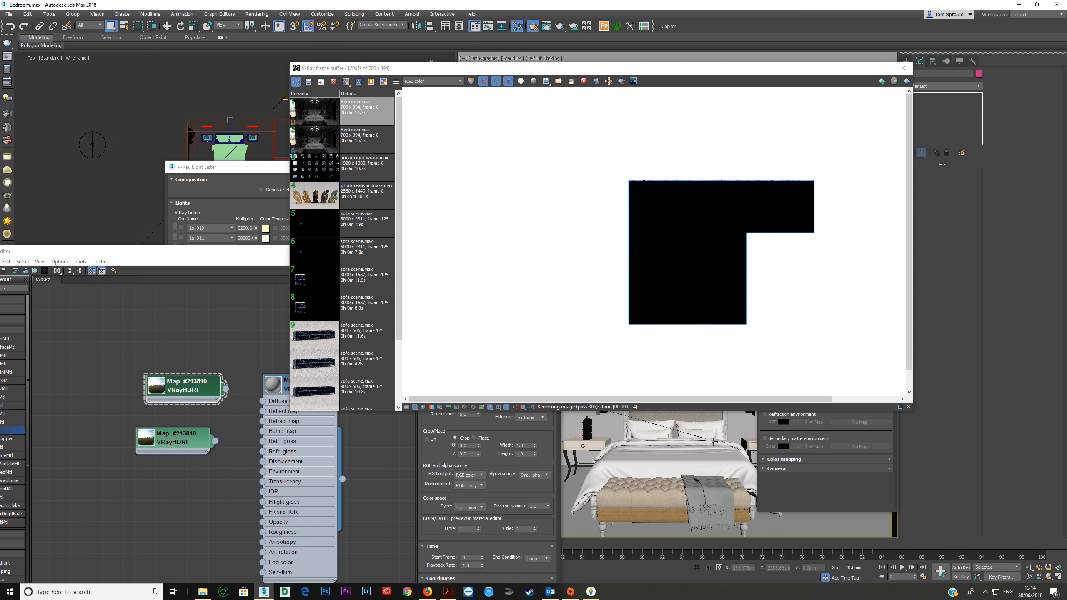
pyautogui.moveTo(845, 71); pyautogui.dragTo(724, 66)
pyautogui.click(878, 92)
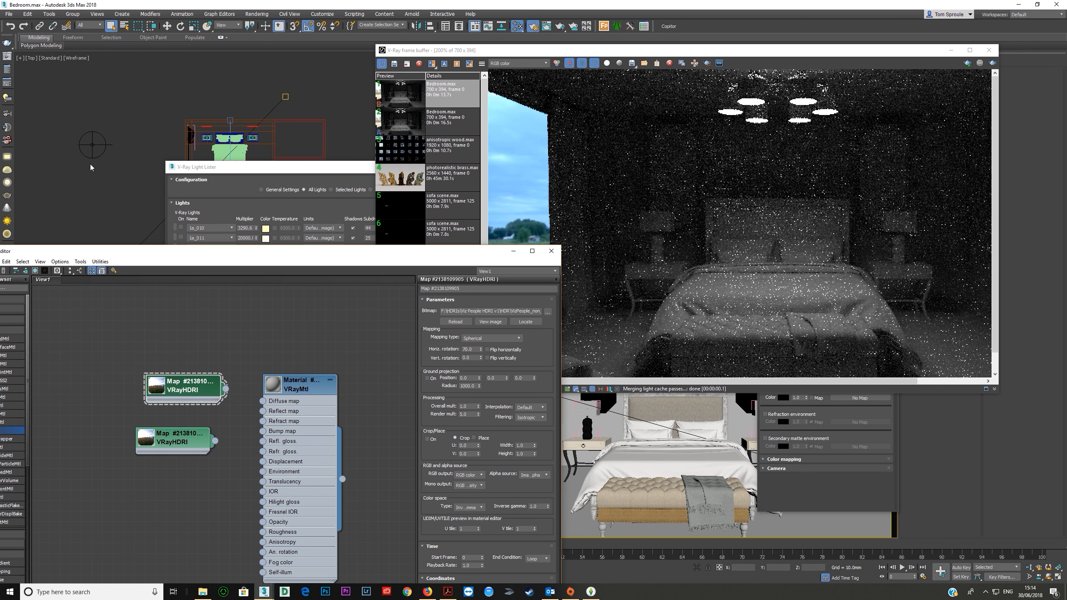
# Step: Turn the dome light back on, start a new test render, and view it at 100%
pyautogui.moveTo(748, 55); pyautogui.dragTo(419, 109)
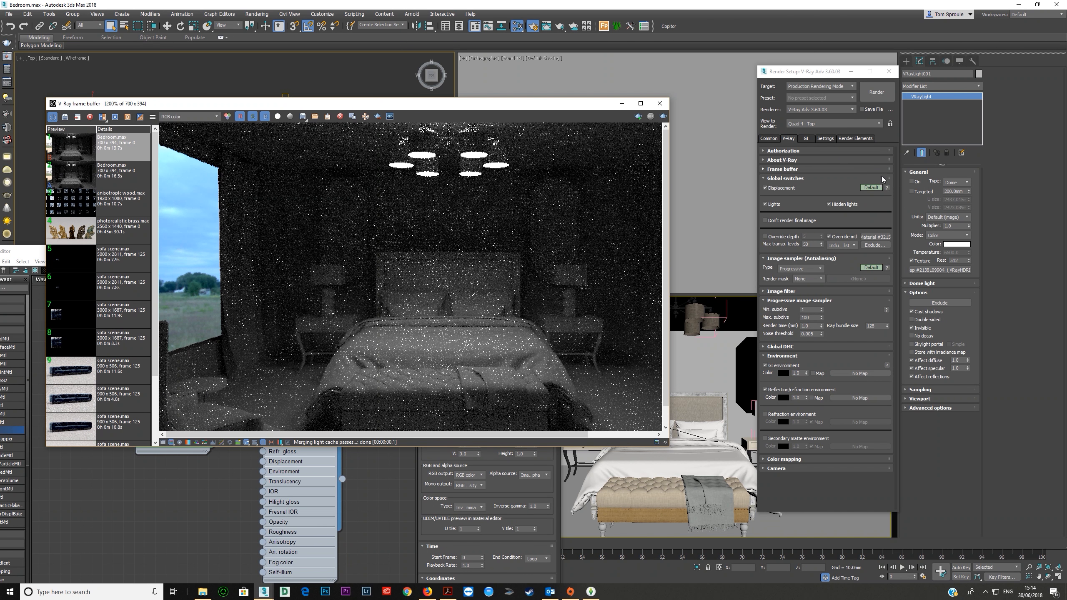
pyautogui.click(912, 182)
pyautogui.moveTo(647, 103); pyautogui.dragTo(834, 71)
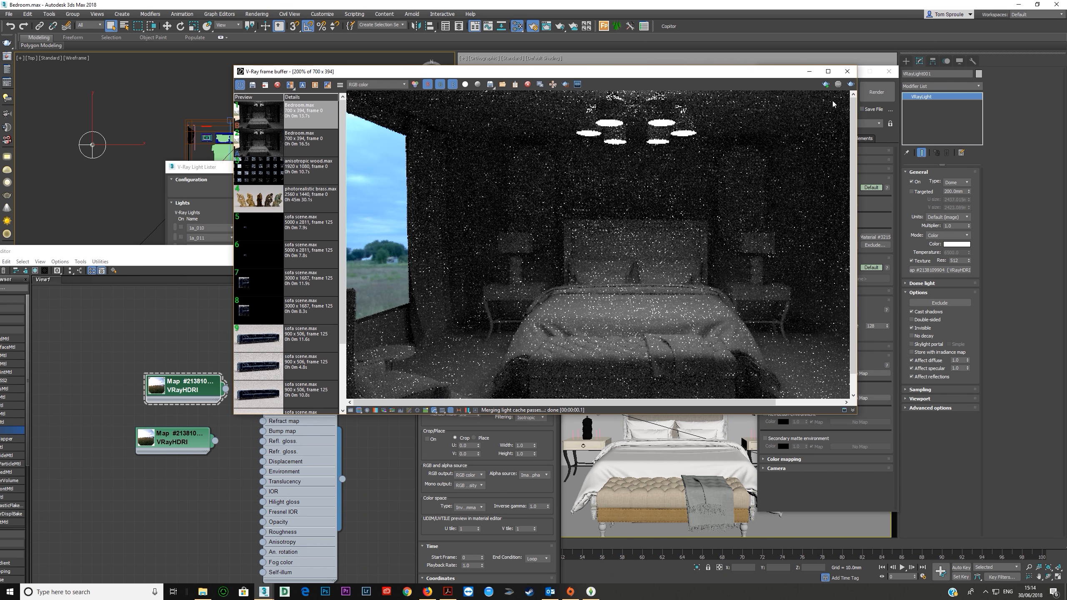
pyautogui.click(851, 85)
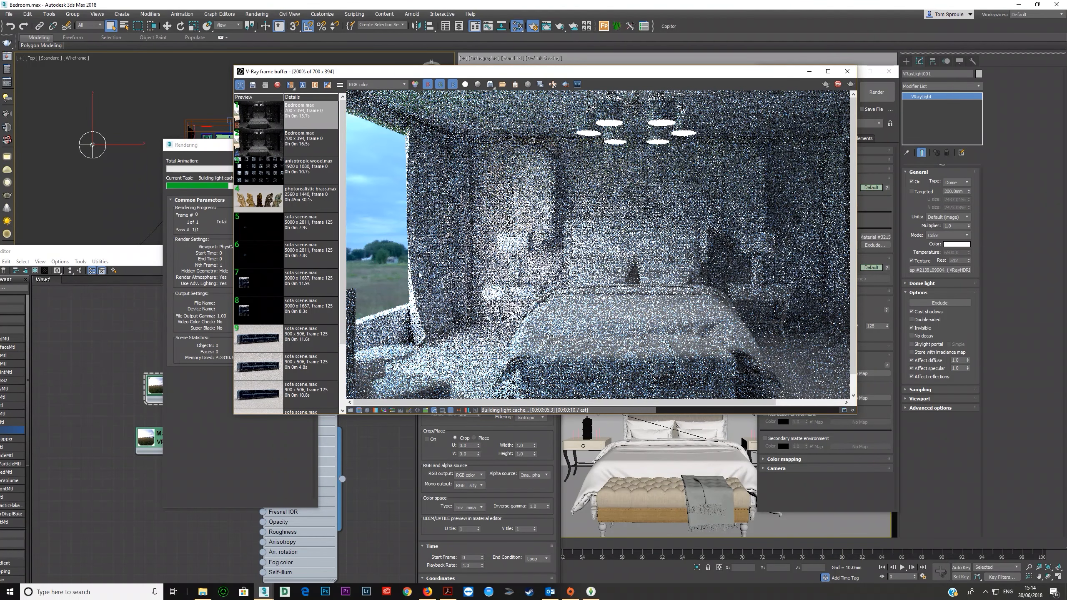
pyautogui.scroll(-1, 437, 280)
# Step: Increase the environment VRayHDRI map's render multiplier, move the material editor aside, and start another test render
pyautogui.click(160, 394)
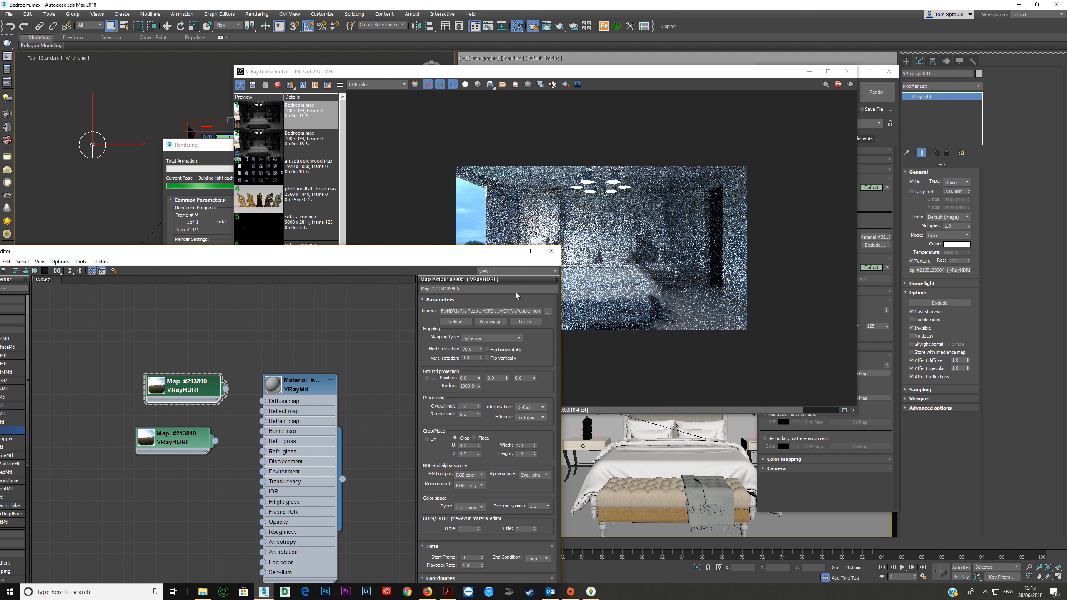
pyautogui.click(470, 300)
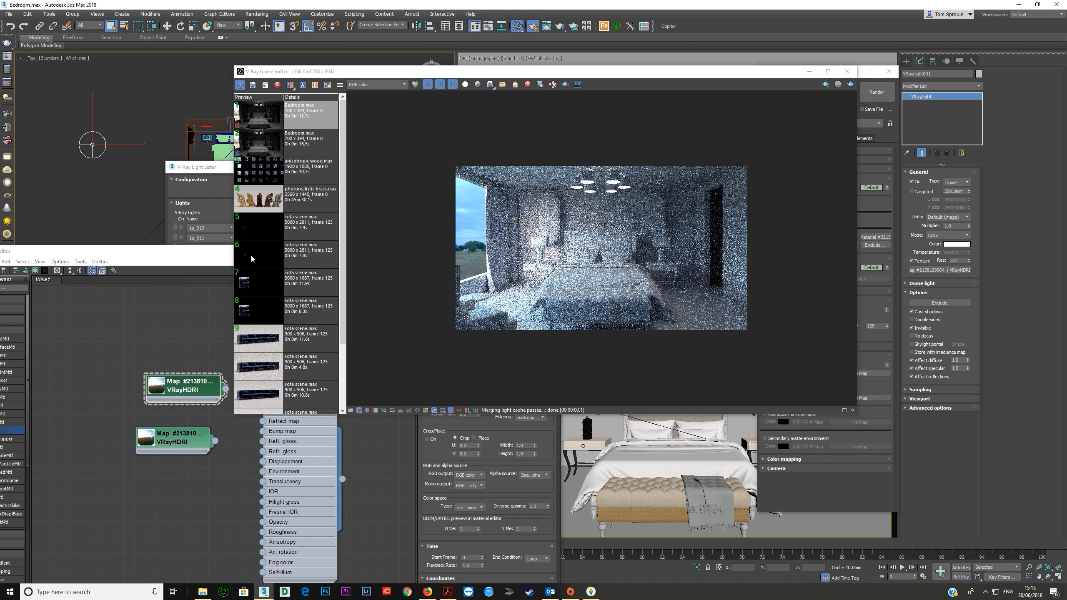
pyautogui.click(219, 259)
pyautogui.moveTo(363, 252); pyautogui.dragTo(265, 226)
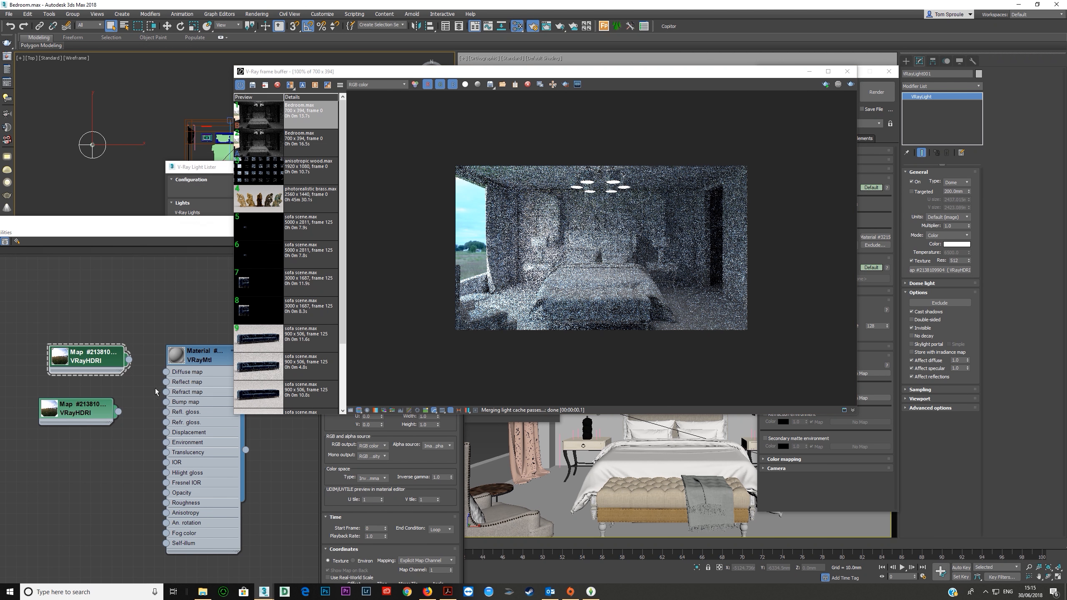
pyautogui.click(110, 366)
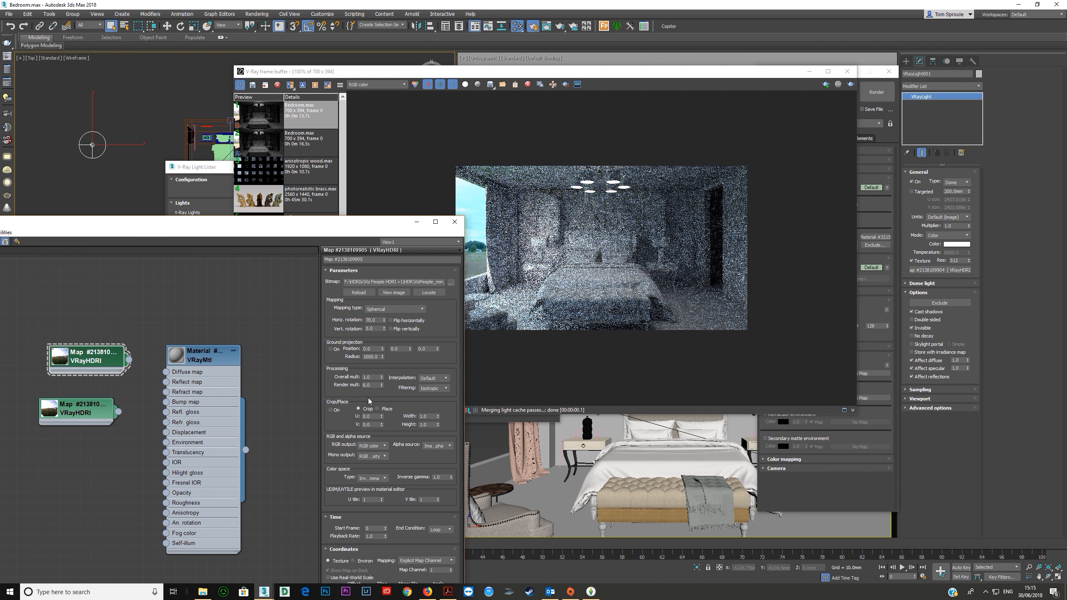
pyautogui.click(772, 147)
pyautogui.click(850, 84)
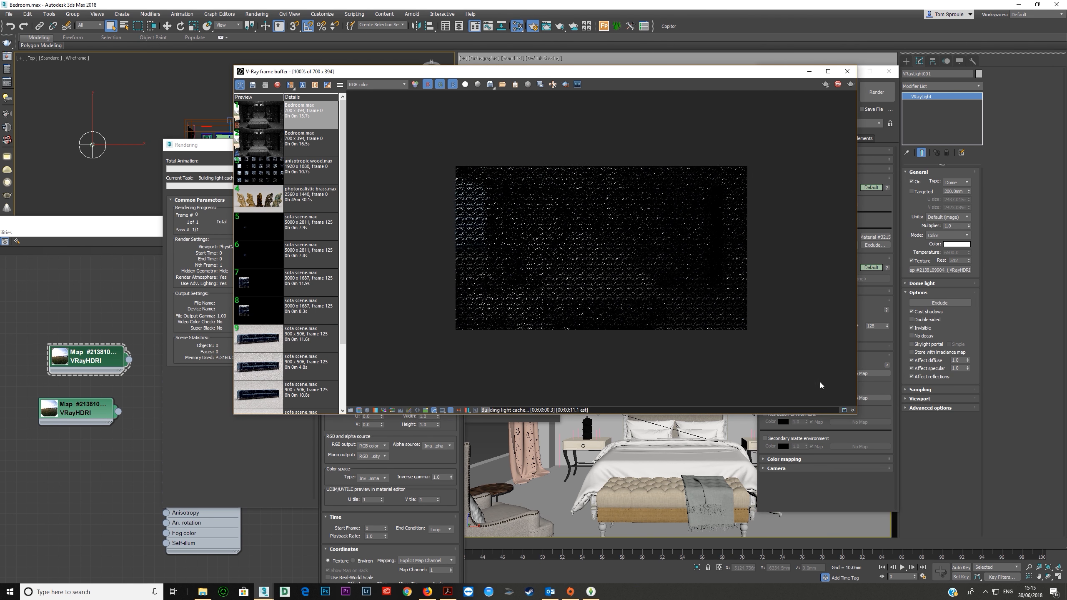
# Step: Stop the running render, set the environment VRayHDRI map's render multiplier to 4, and start the test render again
pyautogui.click(791, 416)
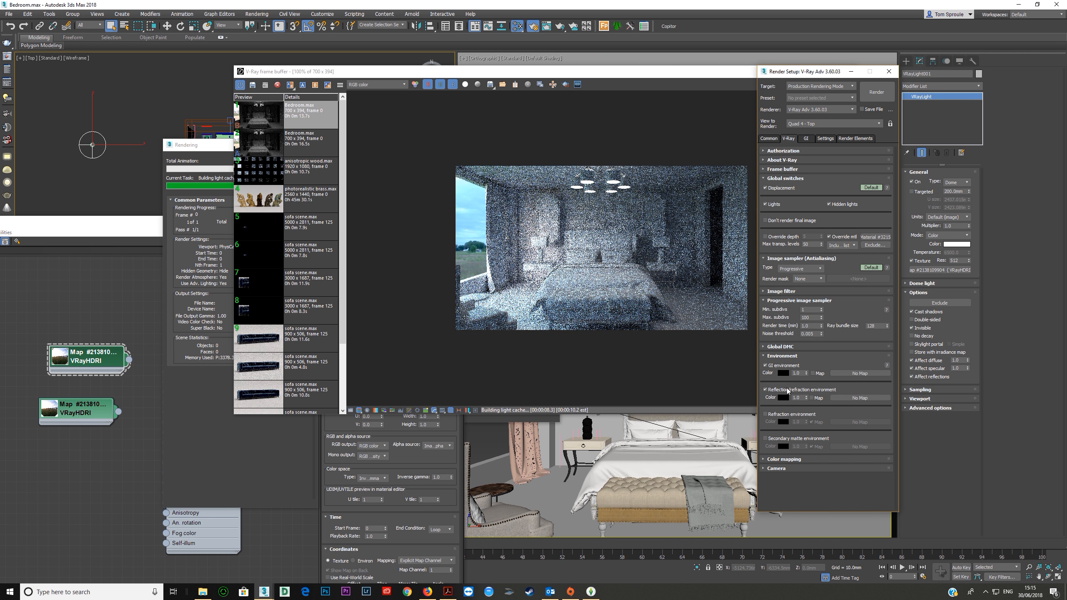
pyautogui.click(235, 456)
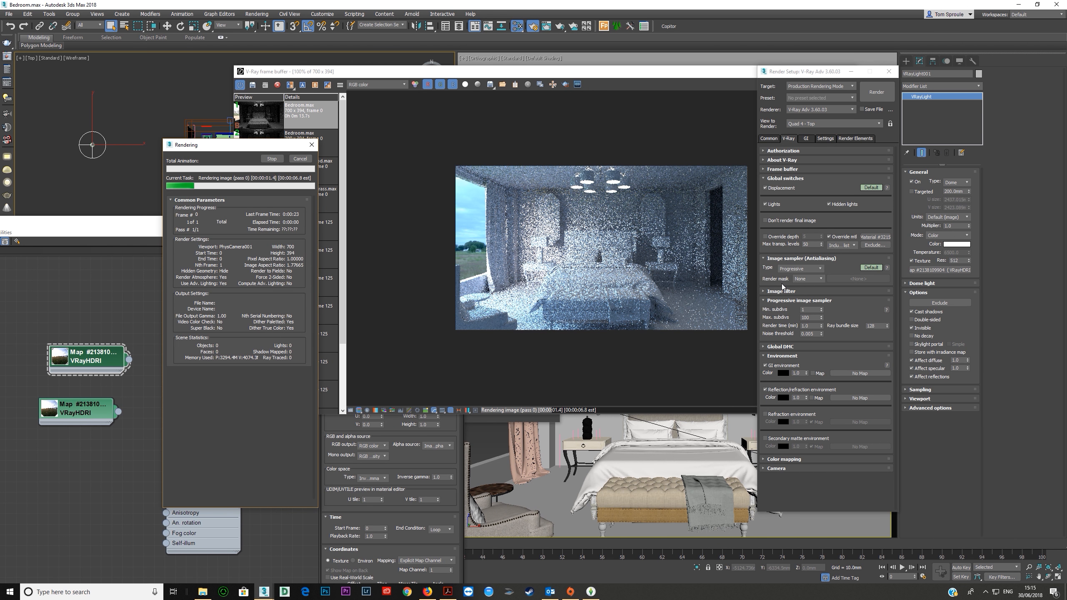
pyautogui.press('Escape')
pyautogui.click(698, 351)
pyautogui.click(819, 485)
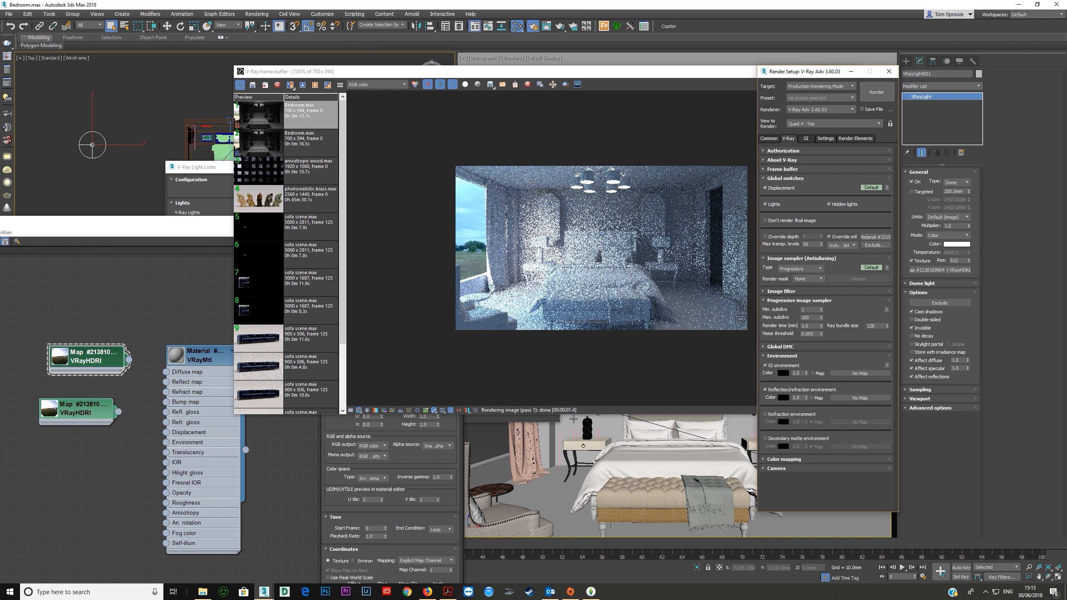
pyautogui.click(104, 359)
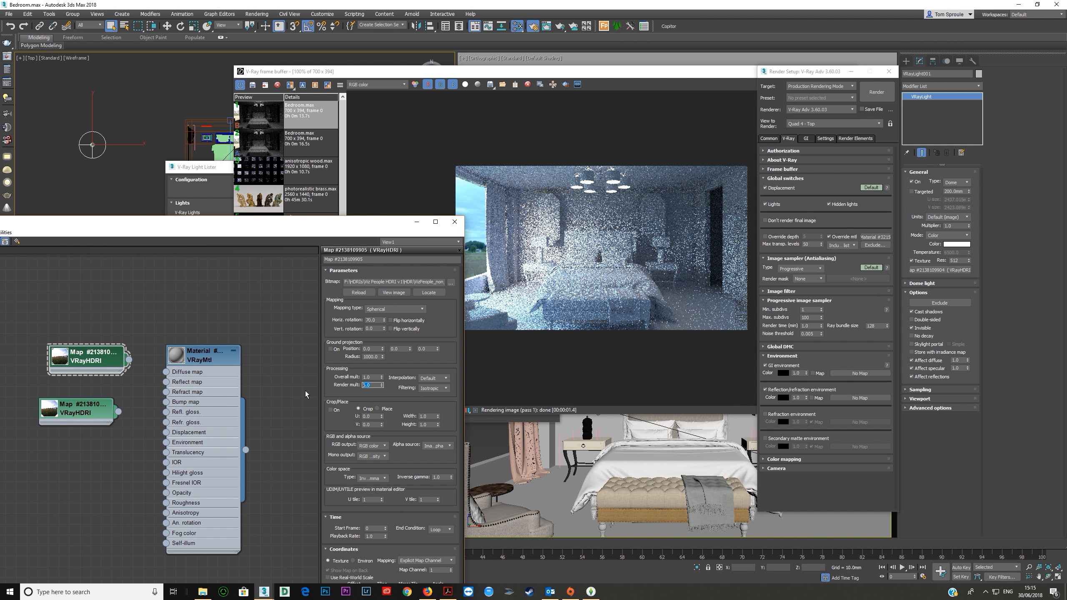
pyautogui.write('4')
pyautogui.press('Return')
pyautogui.click(877, 92)
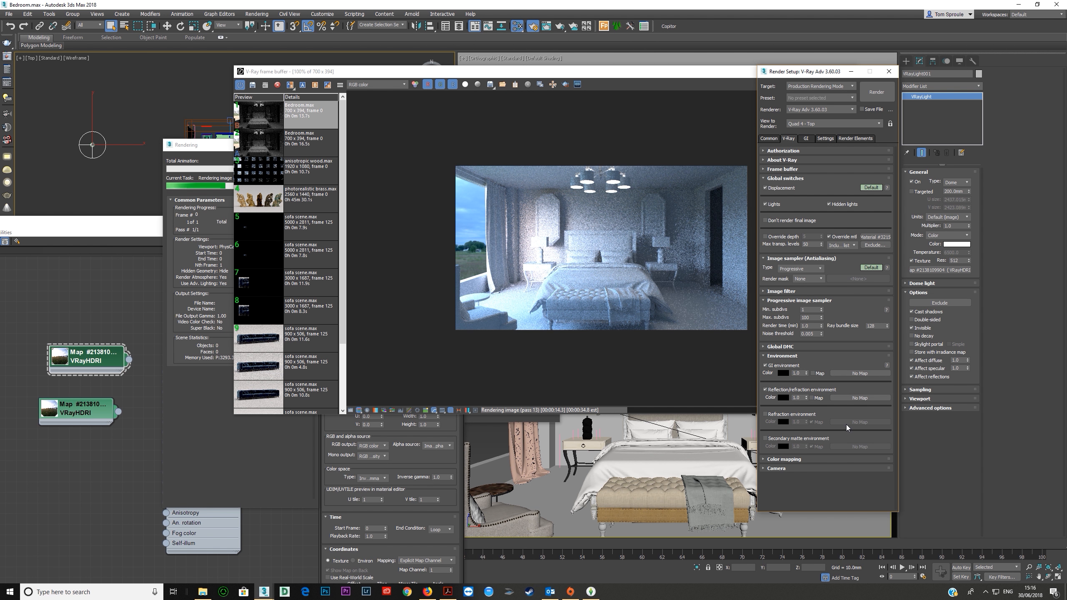
# Step: Stop the test render and close the frame buffer, the material editor and the light lister
pyautogui.click(682, 120)
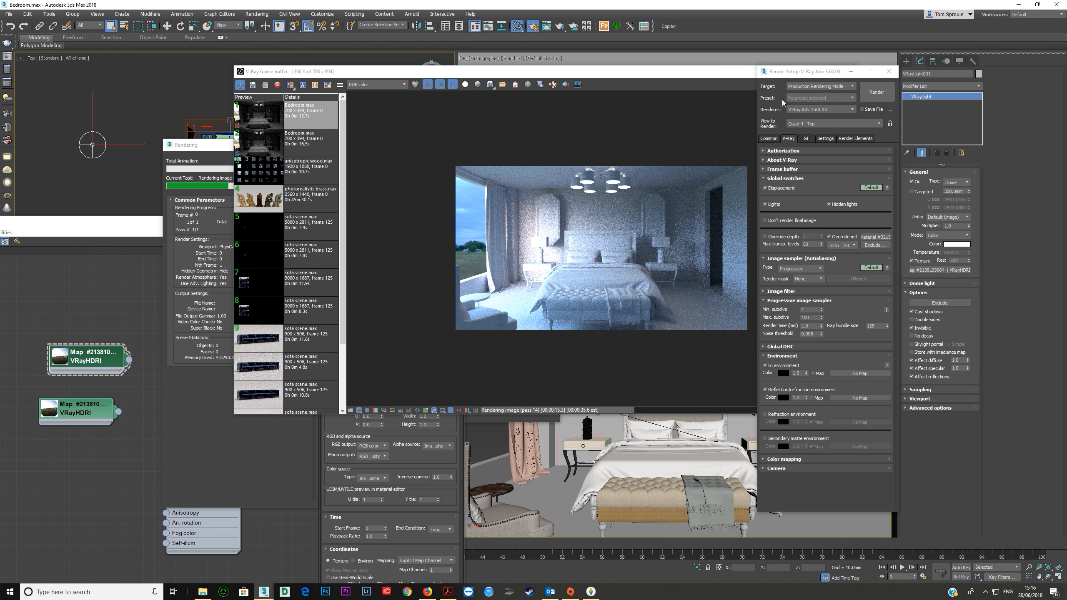
pyautogui.click(727, 76)
pyautogui.click(847, 71)
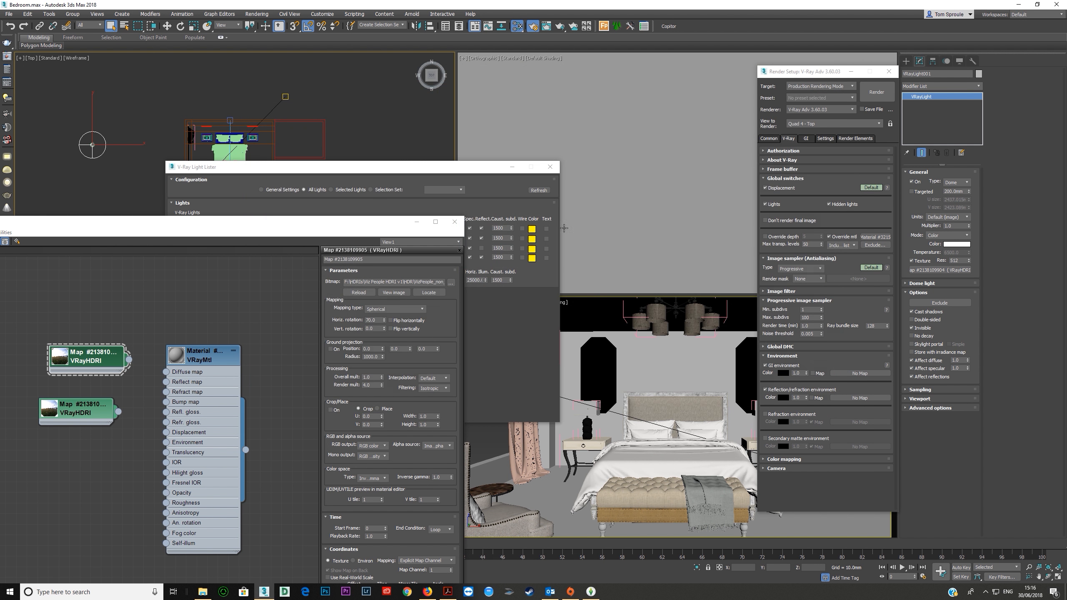
pyautogui.click(455, 222)
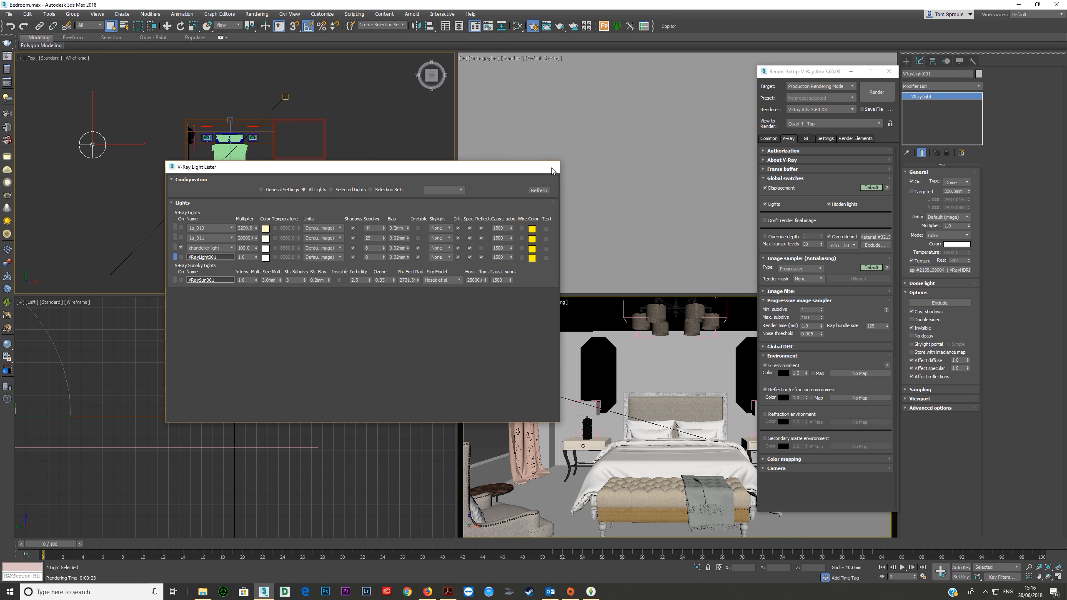
pyautogui.click(550, 167)
# Step: Draw a box across the window opening in the Top view, about 4625 mm long, 96 mm wide and 3171 mm high
pyautogui.scroll(3, 177, 170)
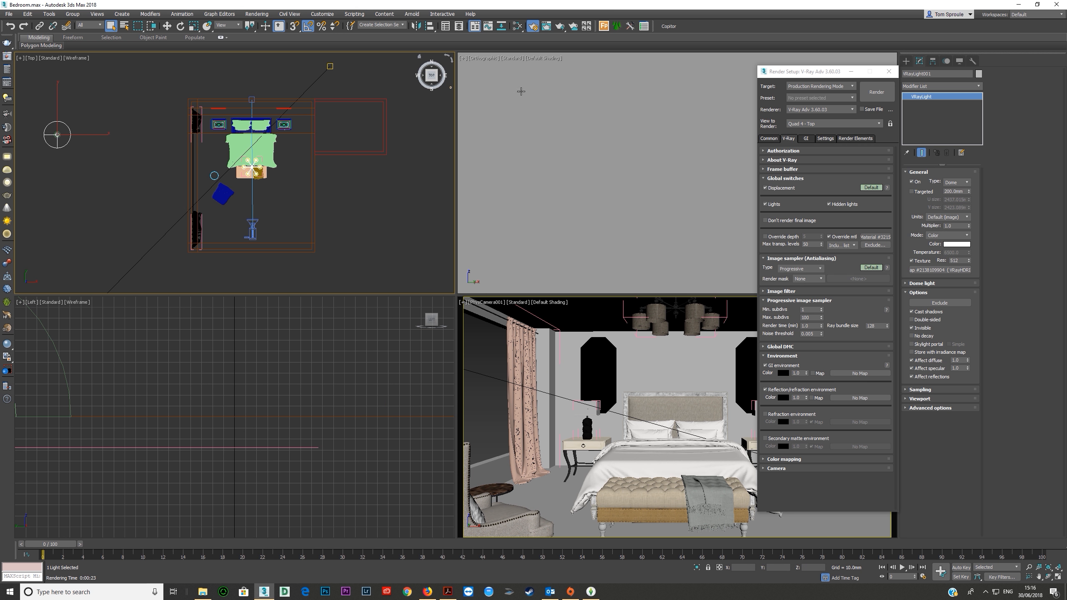
pyautogui.click(906, 61)
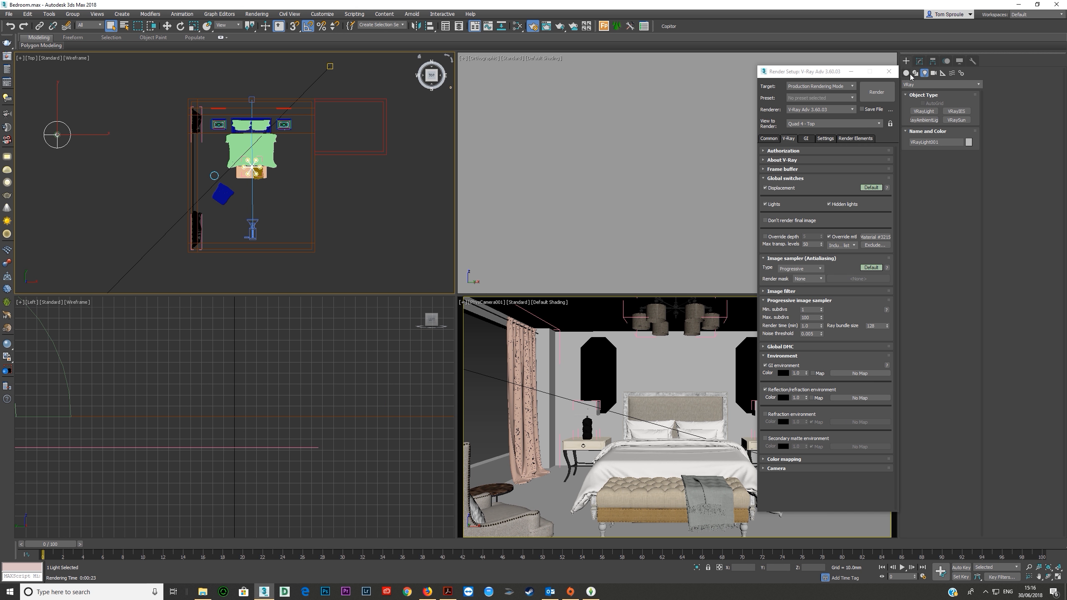
pyautogui.click(924, 111)
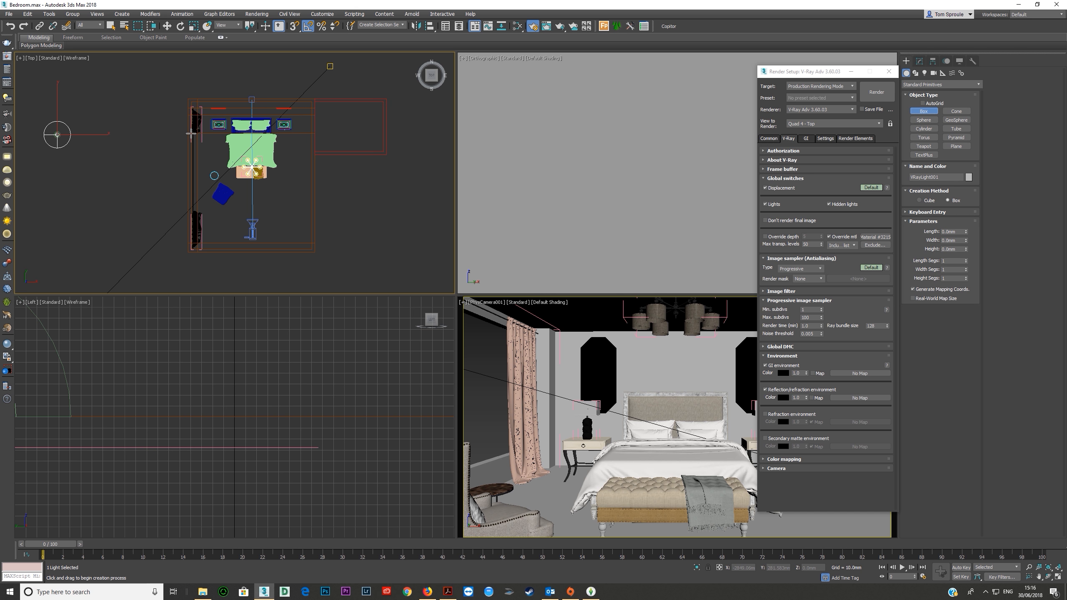
pyautogui.moveTo(194, 127); pyautogui.dragTo(192, 231)
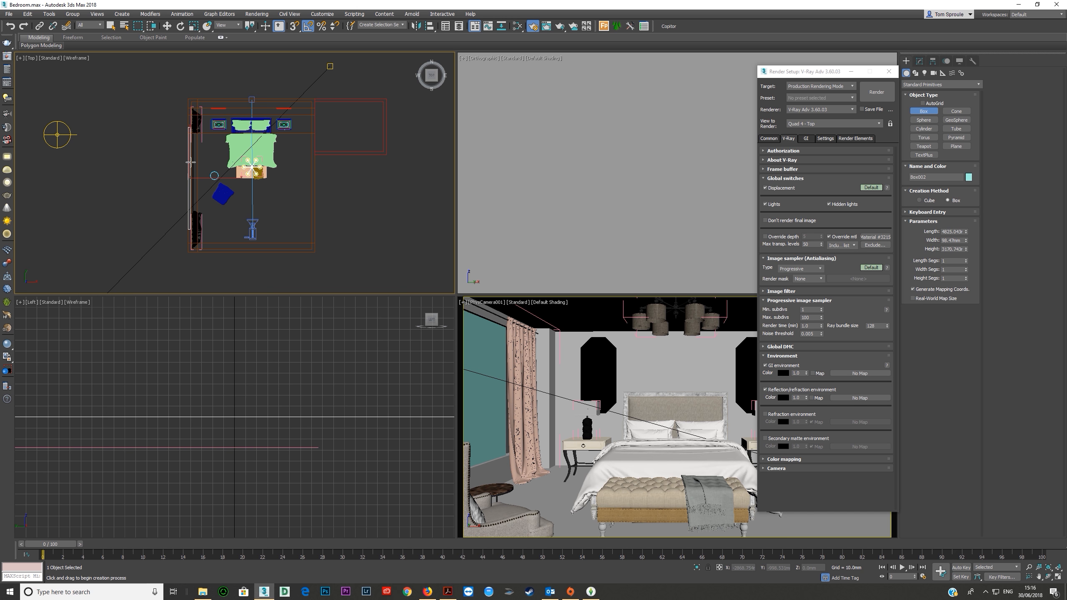
pyautogui.click(530, 367)
# Step: Add a new VRayMtl in the Slate Material Editor, place it clear of the other nodes, and show its parameters
pyautogui.click(517, 26)
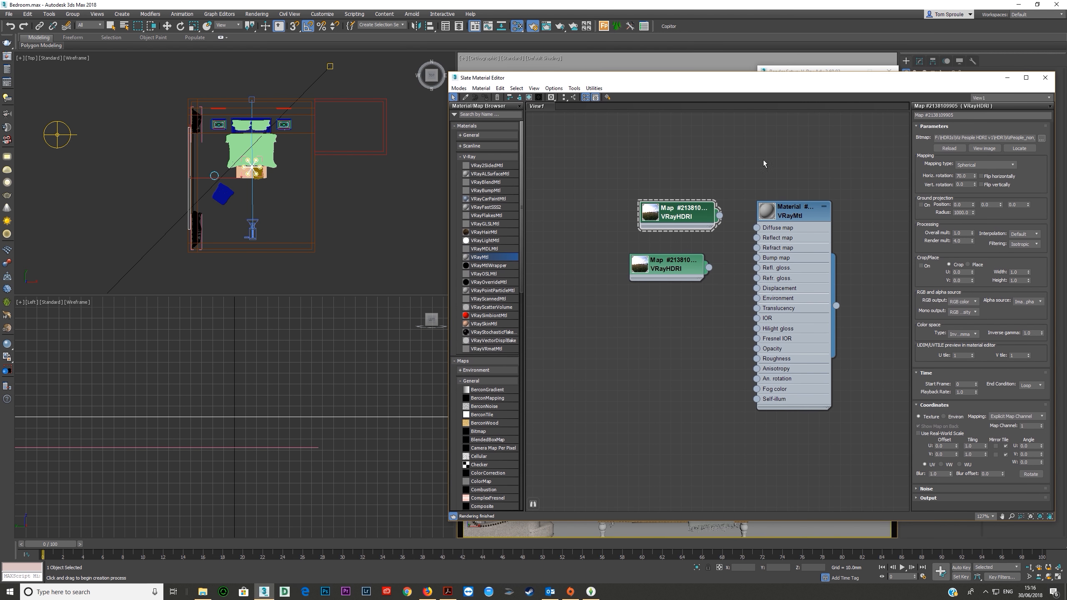
pyautogui.moveTo(757, 293)
pyautogui.mouseDown()
pyautogui.moveTo(556, 404)
pyautogui.moveTo(747, 283)
pyautogui.mouseUp()
pyautogui.doubleClick(481, 258)
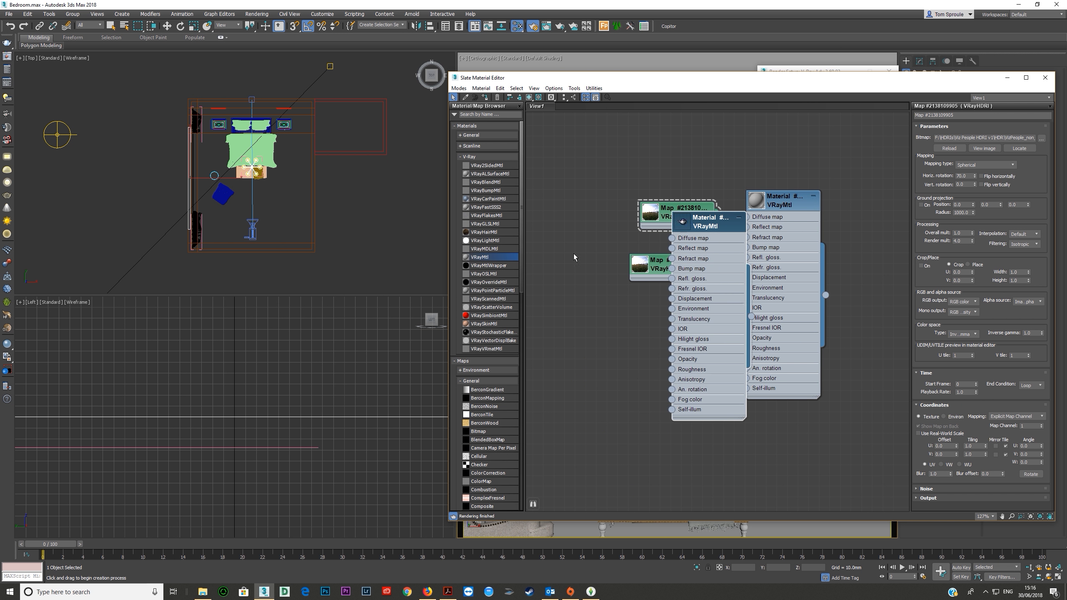
pyautogui.moveTo(721, 316); pyautogui.dragTo(604, 432)
pyautogui.moveTo(531, 79); pyautogui.dragTo(237, 42)
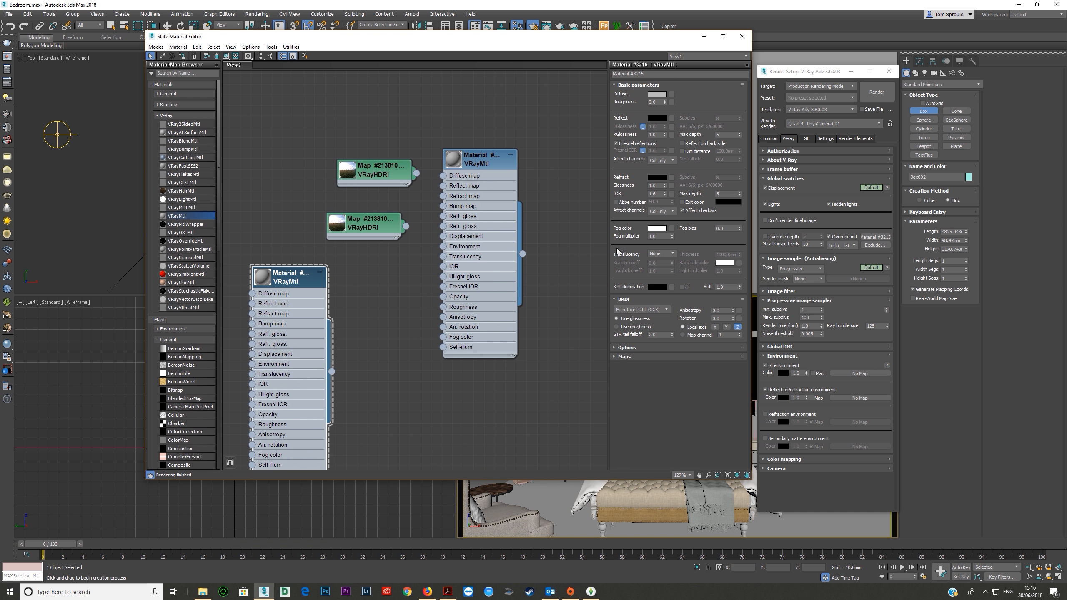
# Step: Set both the refraction and the reflection colour of the new VRayMtl to pure white
pyautogui.click(656, 179)
pyautogui.moveTo(270, 97); pyautogui.dragTo(357, 101)
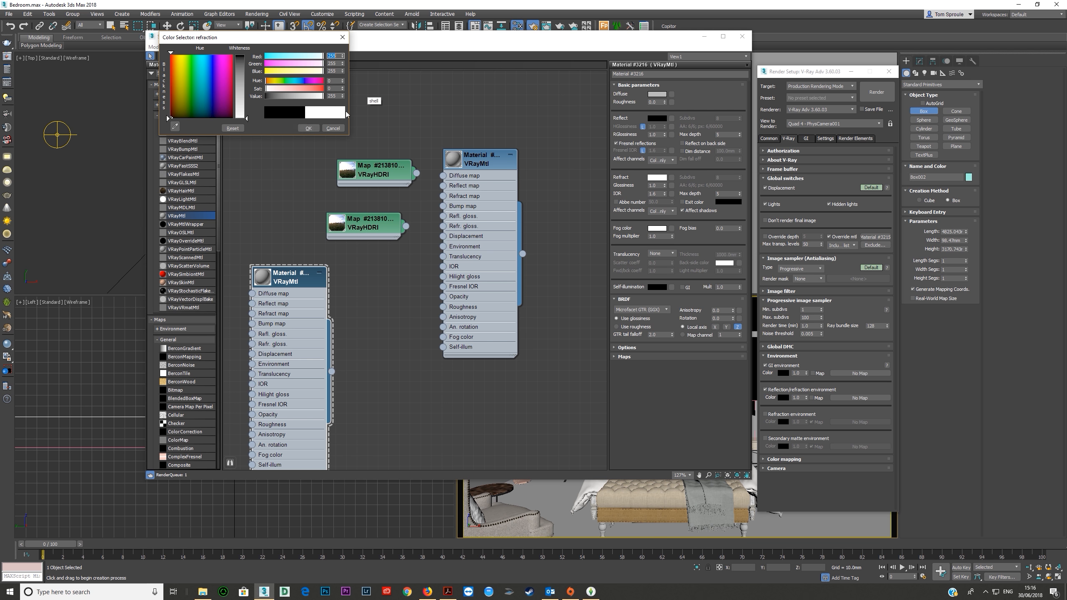
pyautogui.click(309, 129)
pyautogui.click(657, 118)
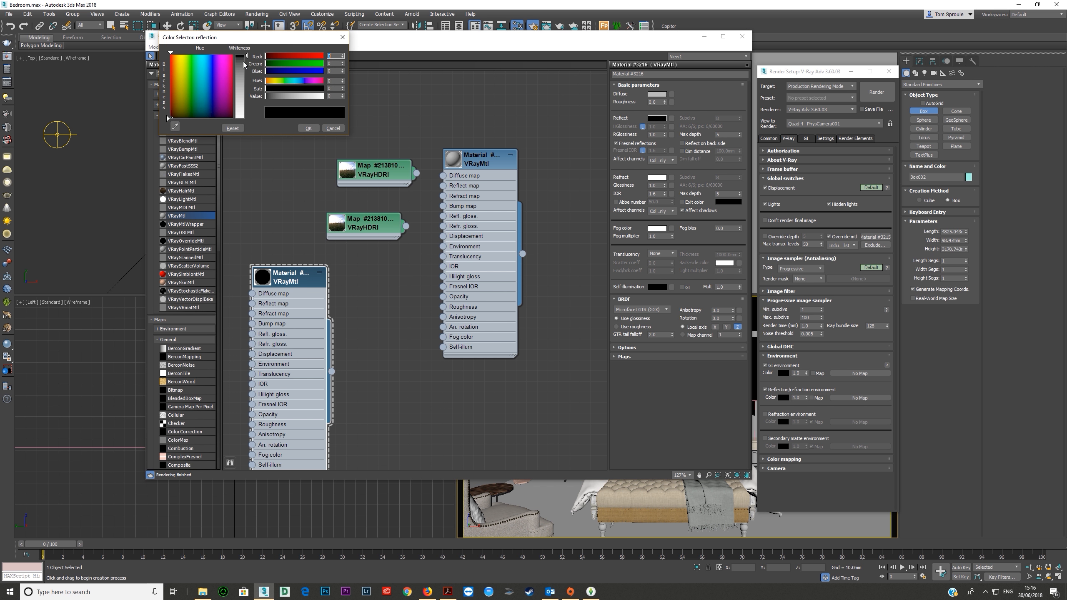
pyautogui.moveTo(269, 97); pyautogui.dragTo(313, 96)
pyautogui.click(306, 127)
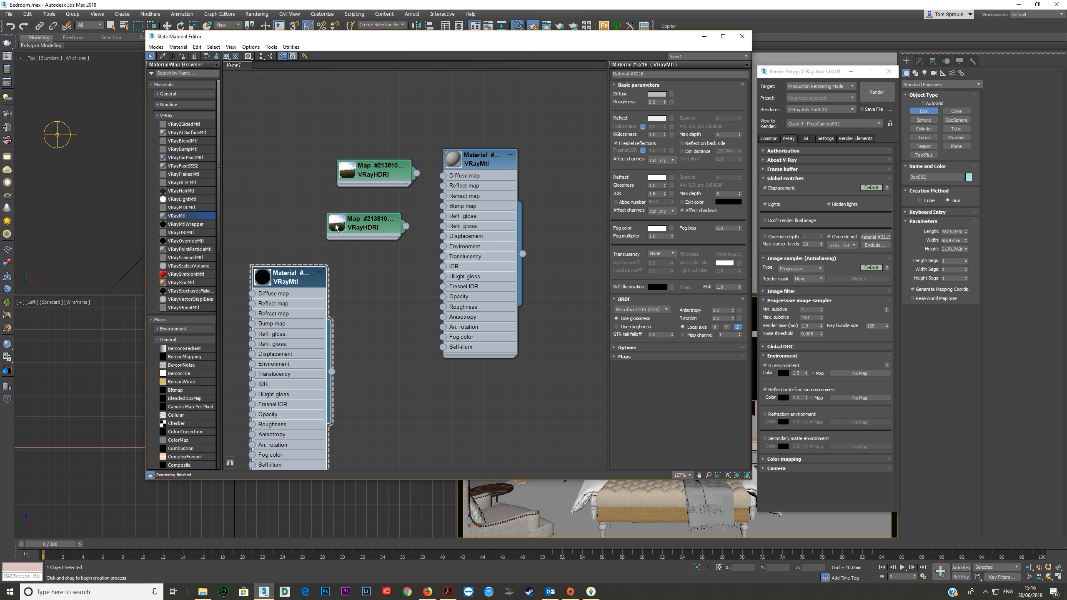
# Step: Enlarge the new material's node preview, show it against the checkered background, and close the Slate Material Editor
pyautogui.doubleClick(278, 277)
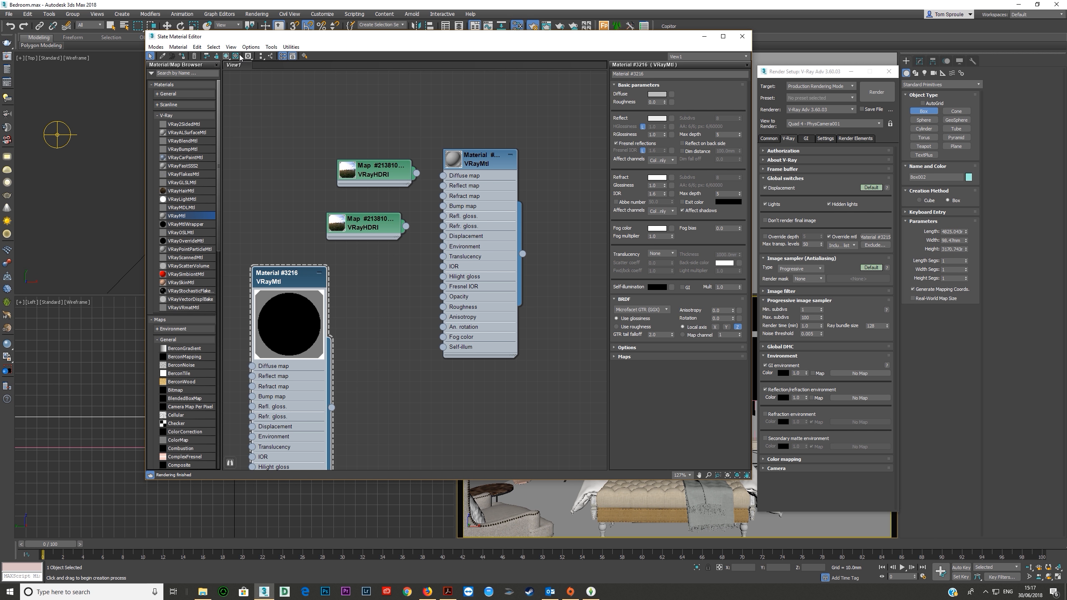
pyautogui.click(226, 56)
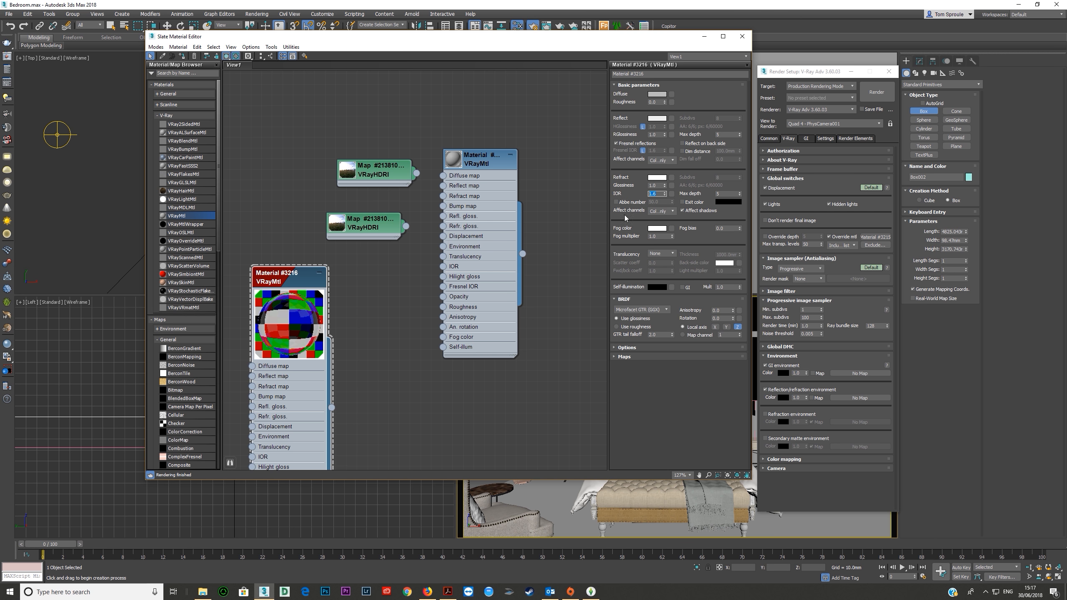
pyautogui.press('Tab')
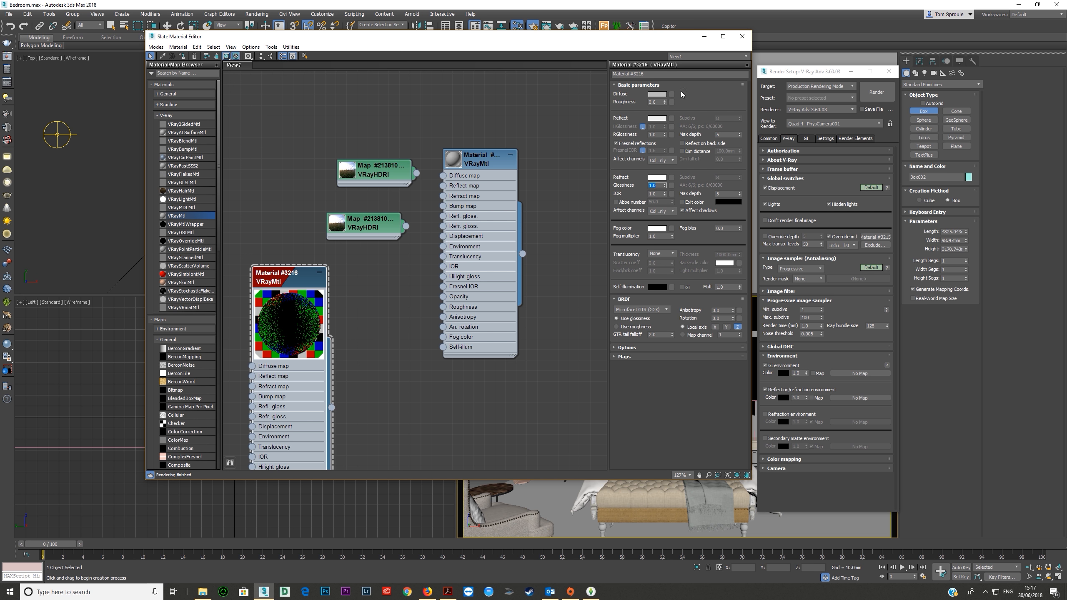
pyautogui.click(742, 36)
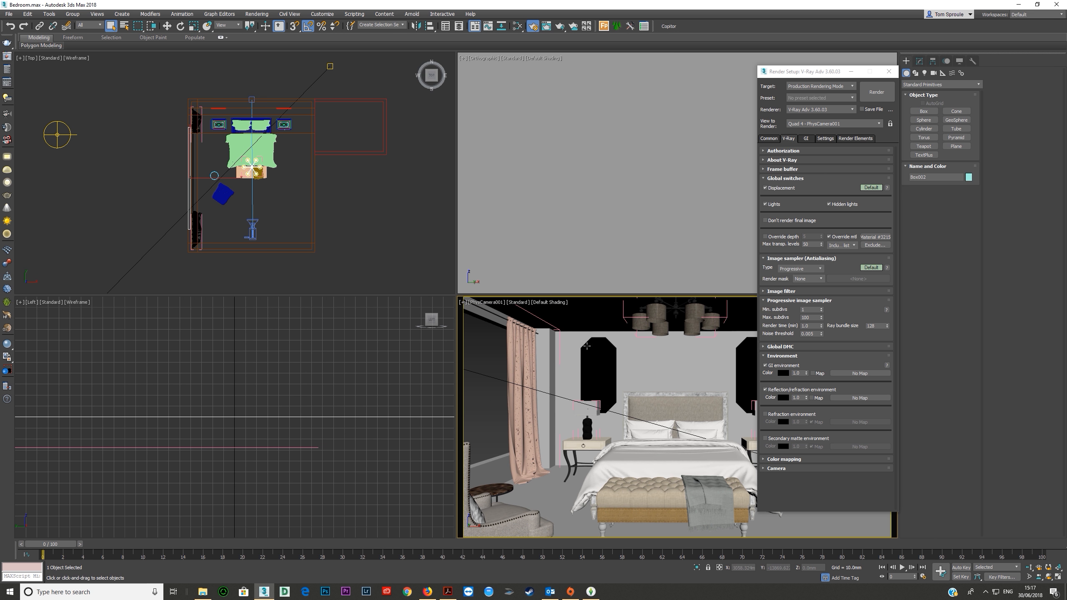
# Step: Run test renders of the PhysCamera001 view, switching off the override material in the V-Ray global switches
pyautogui.click(876, 92)
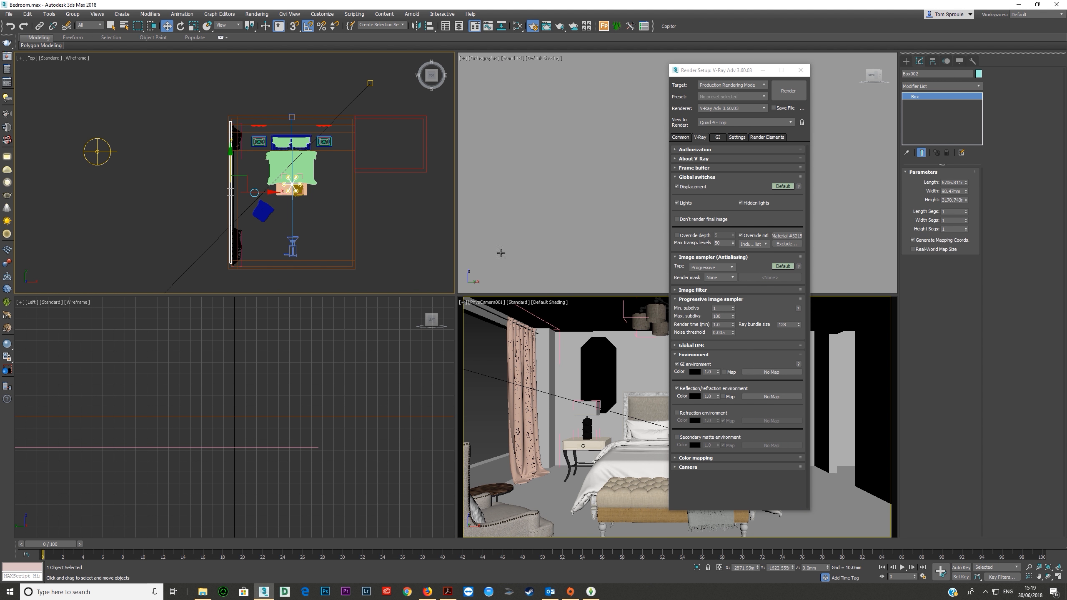
pyautogui.rightClick(586, 433)
pyautogui.click(788, 90)
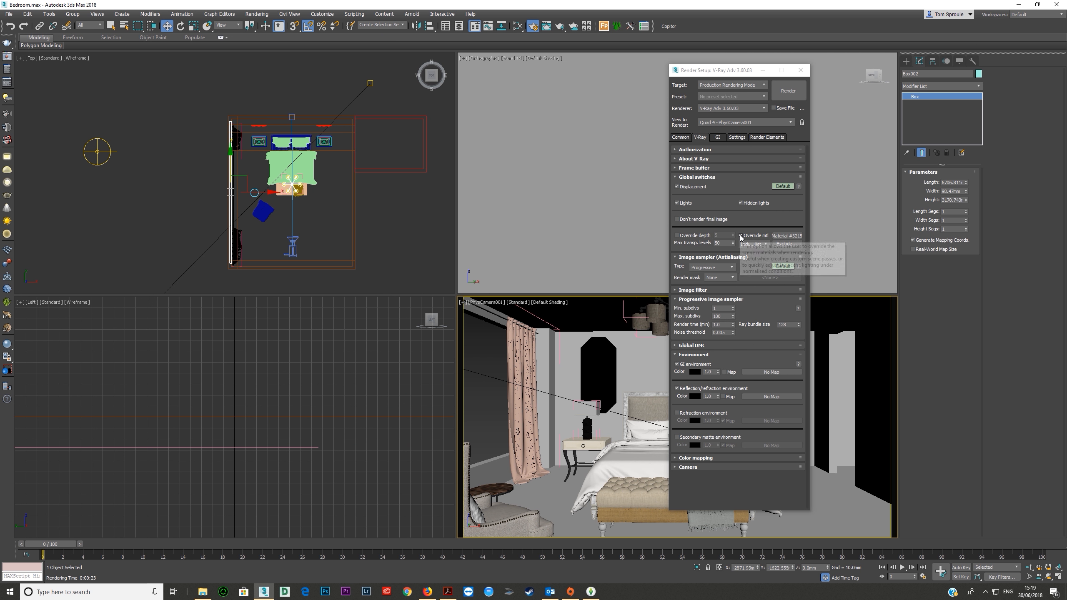
pyautogui.click(789, 91)
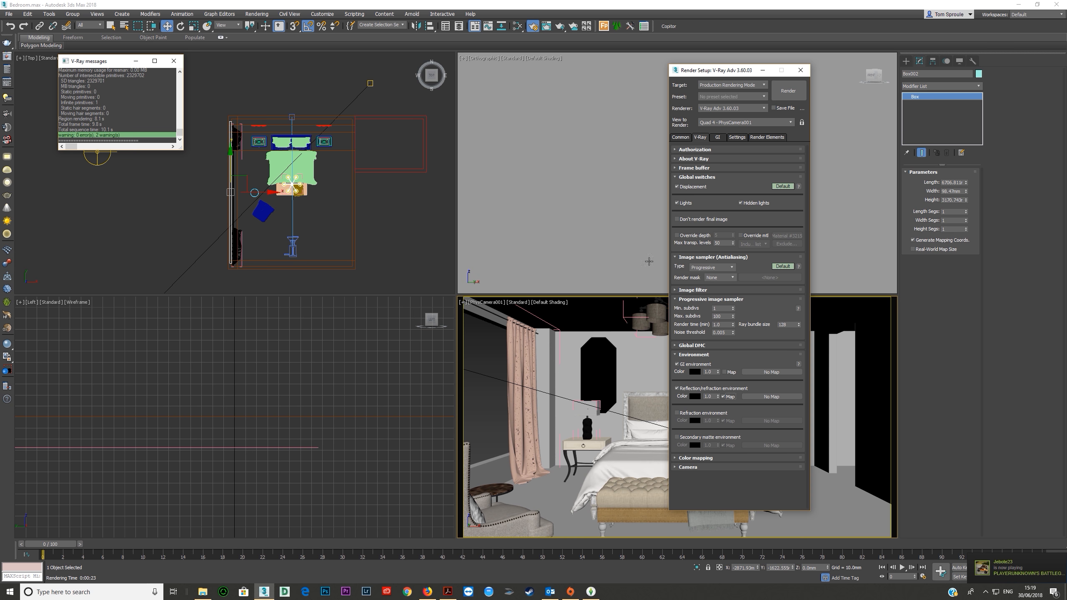
# Step: Select the dome light in the Top view and reopen the Slate Material Editor
pyautogui.scroll(-3, 172, 194)
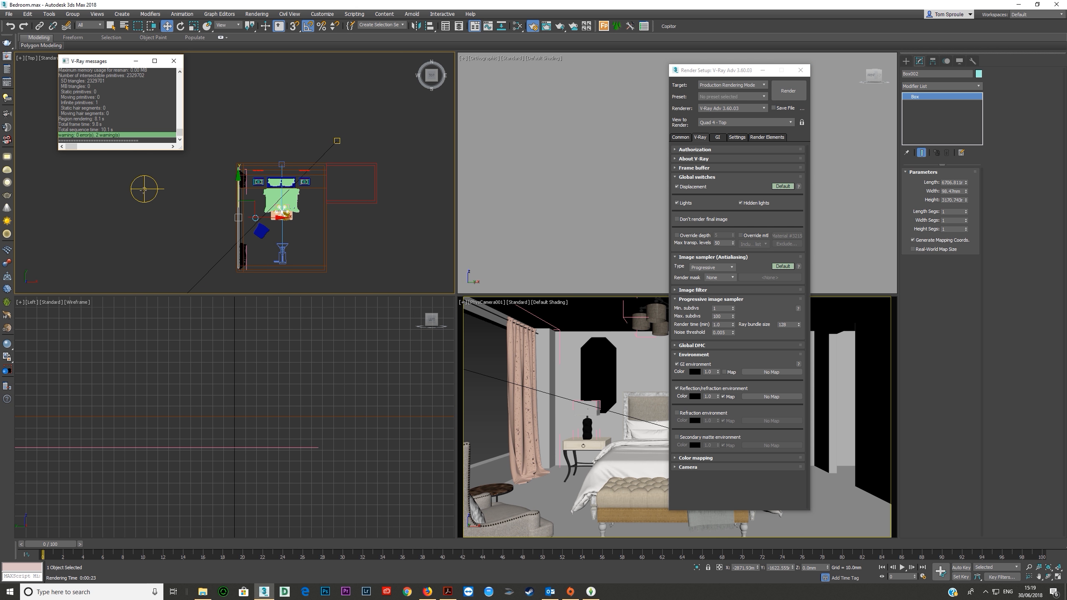
pyautogui.click(144, 189)
pyautogui.click(501, 28)
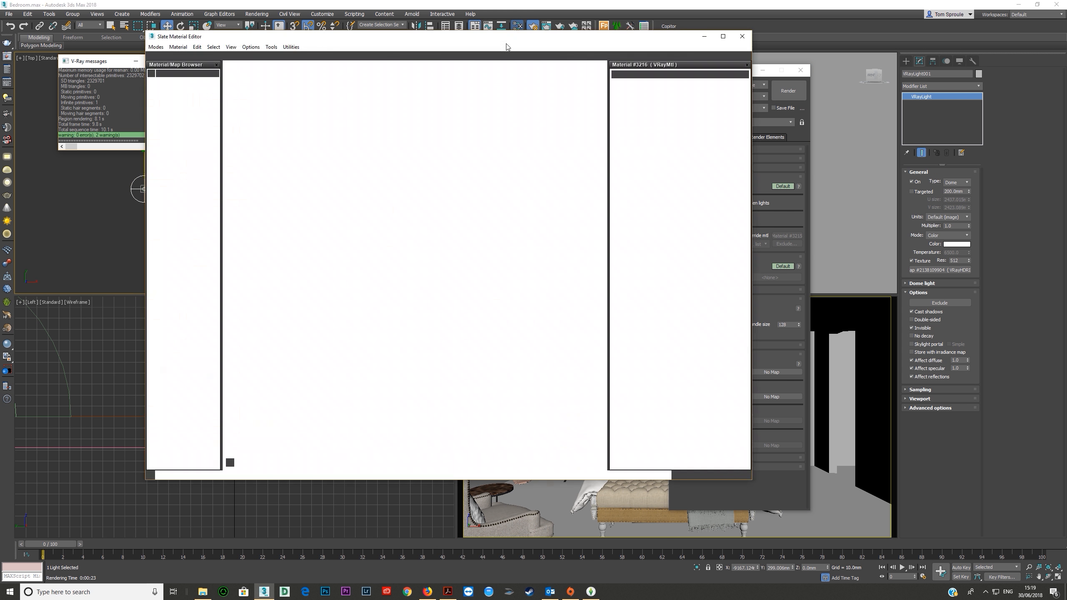
# Step: Move the two VRayHDRI nodes clear of the materials and name the lower one HDRI and the upper one background
pyautogui.moveTo(346, 267); pyautogui.dragTo(358, 289, button='middle')
pyautogui.moveTo(378, 218); pyautogui.dragTo(345, 152)
pyautogui.moveTo(373, 259); pyautogui.dragTo(339, 192)
pyautogui.doubleClick(340, 192)
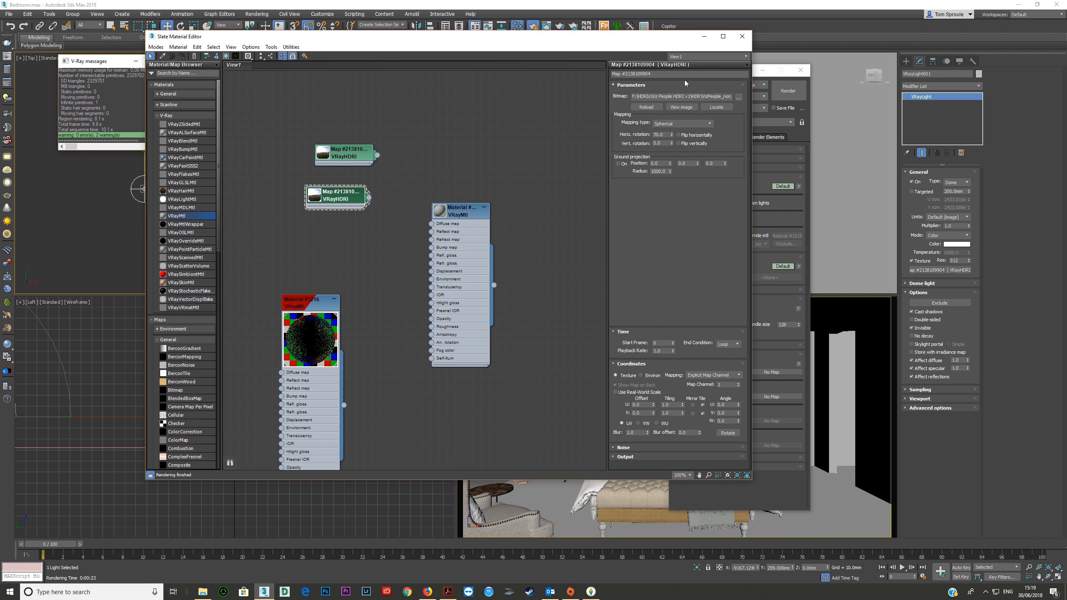
pyautogui.write('HDRI')
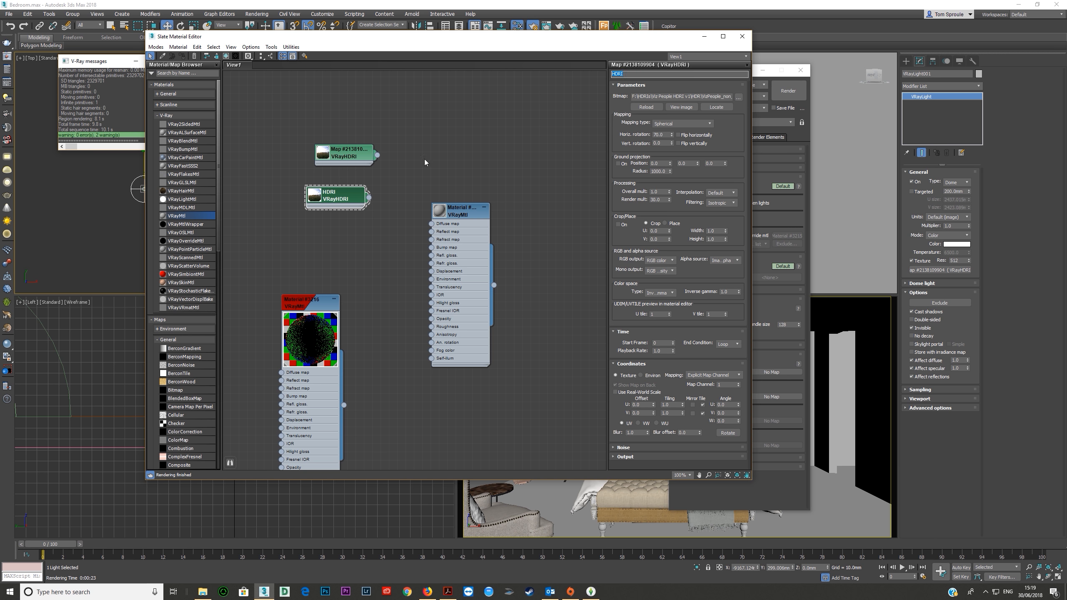
pyautogui.doubleClick(346, 153)
pyautogui.write('background')
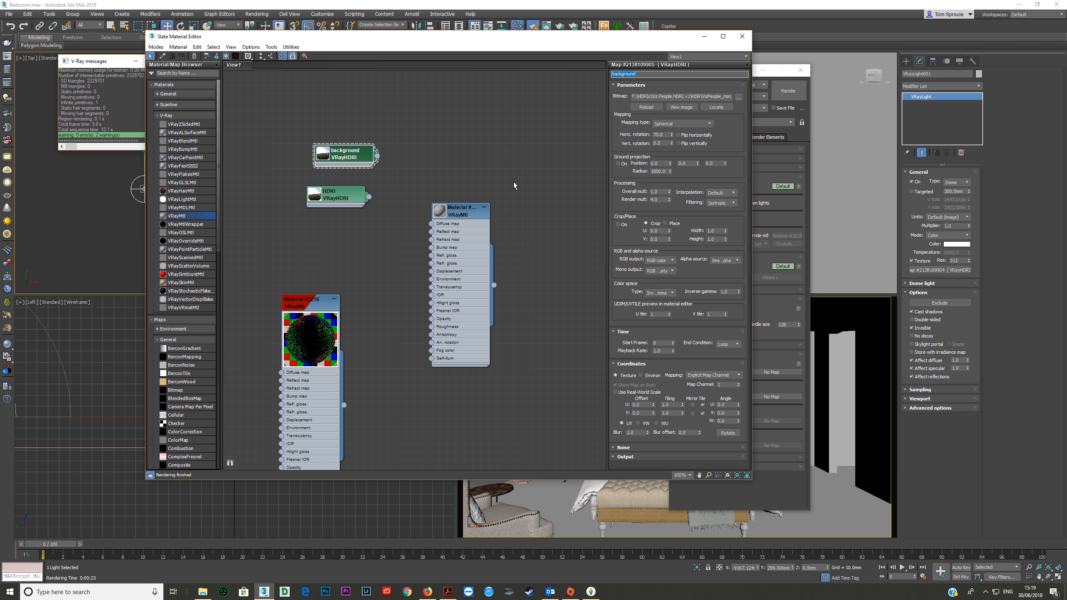
# Step: Assign the background map as an instance to the Reflection/refraction environment, and render the PhysCamera001 view
pyautogui.moveTo(322, 161)
pyautogui.mouseDown()
pyautogui.moveTo(338, 131)
pyautogui.moveTo(322, 160)
pyautogui.mouseUp()
pyautogui.moveTo(480, 44); pyautogui.dragTo(340, 41)
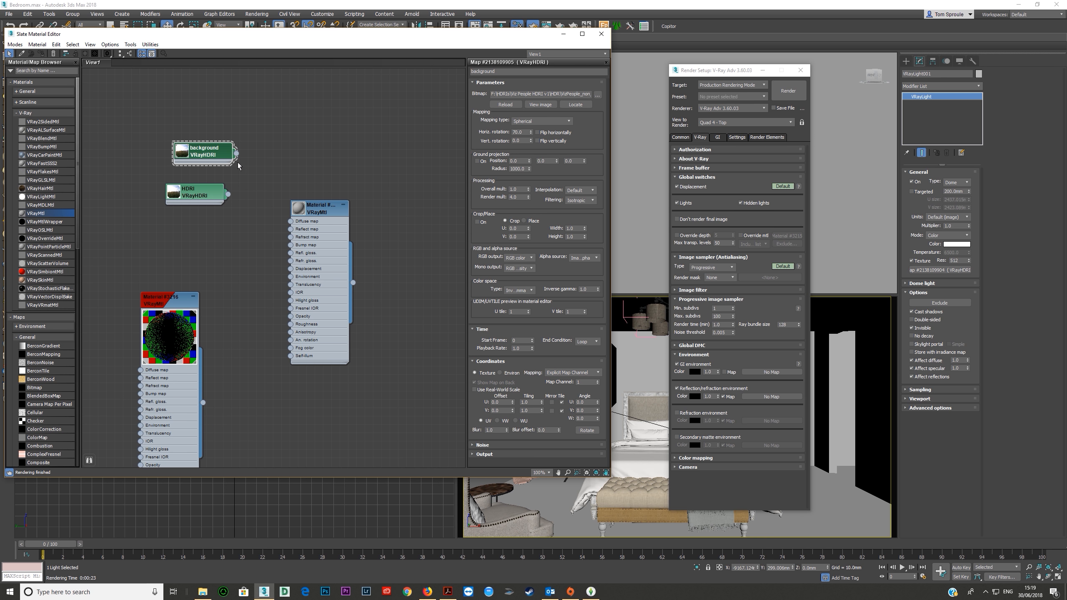
pyautogui.moveTo(236, 153); pyautogui.dragTo(763, 400)
pyautogui.click(721, 318)
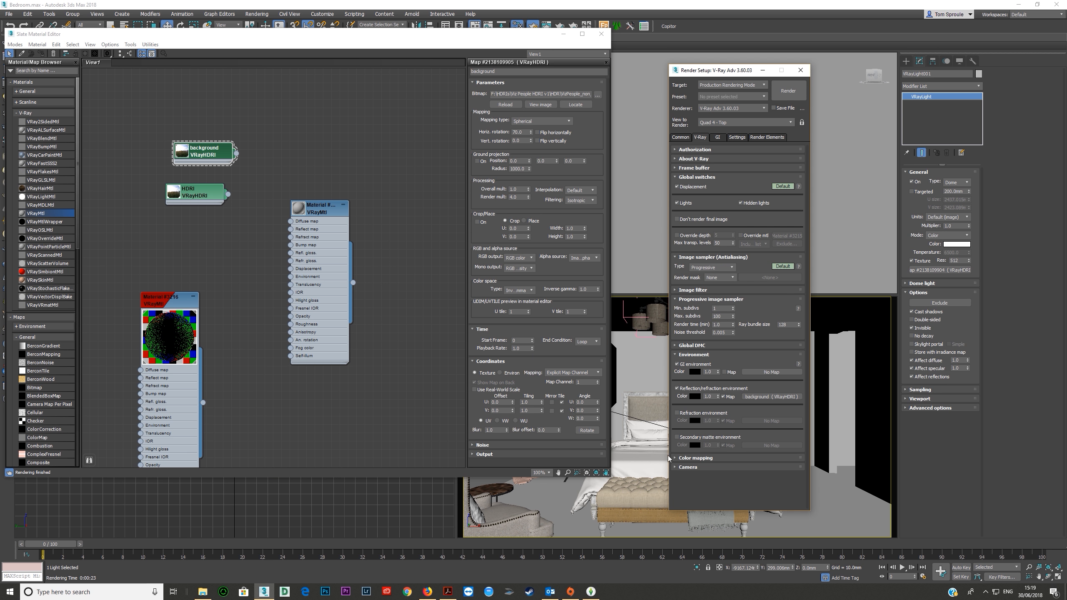
pyautogui.rightClick(627, 415)
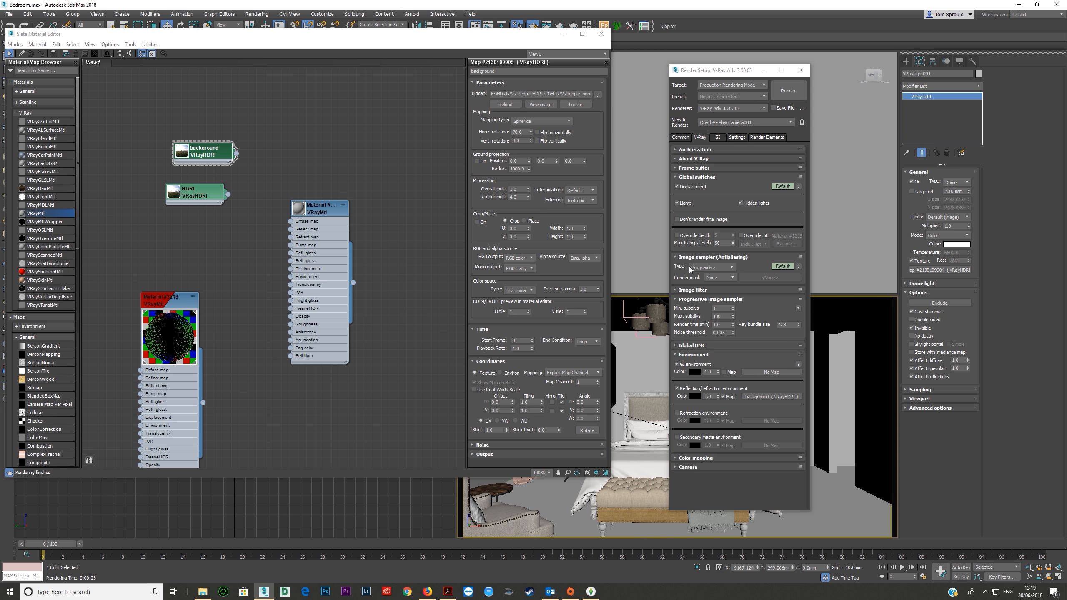
pyautogui.click(786, 92)
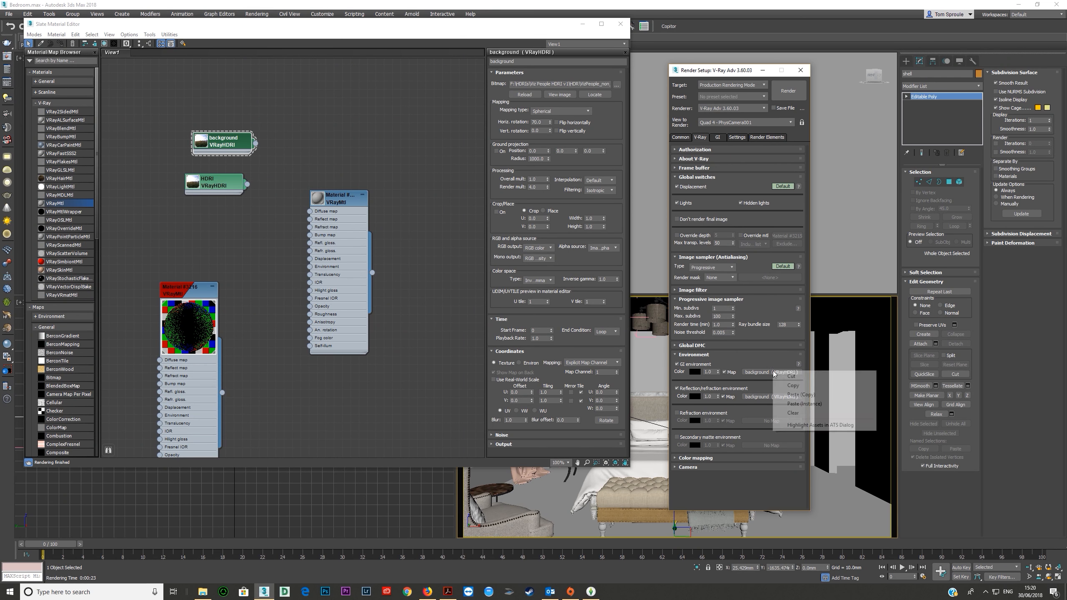
# Step: Clear the GI environment's map and disable its map option, and align the HDRI node directly beneath the background node
pyautogui.rightClick(772, 371)
pyautogui.click(793, 412)
pyautogui.click(725, 371)
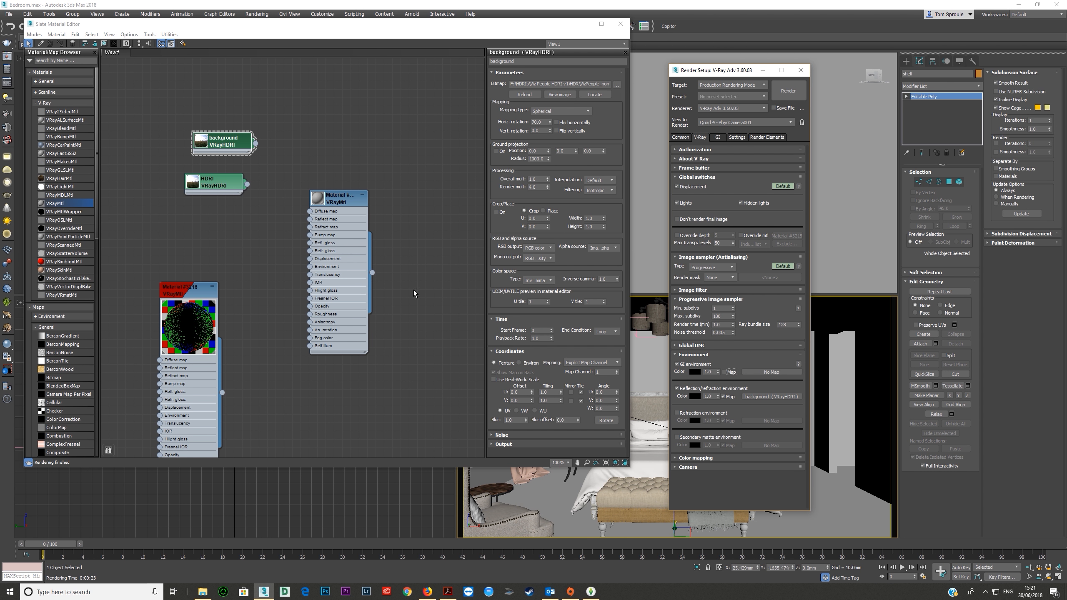
pyautogui.moveTo(215, 178); pyautogui.dragTo(224, 169)
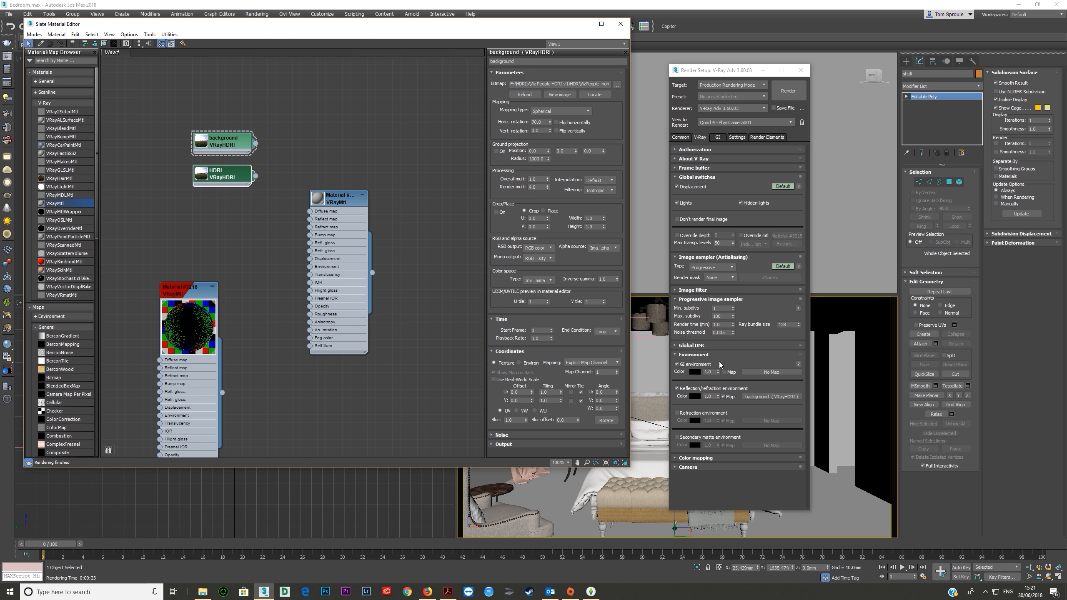
pyautogui.moveTo(216, 176); pyautogui.dragTo(217, 167)
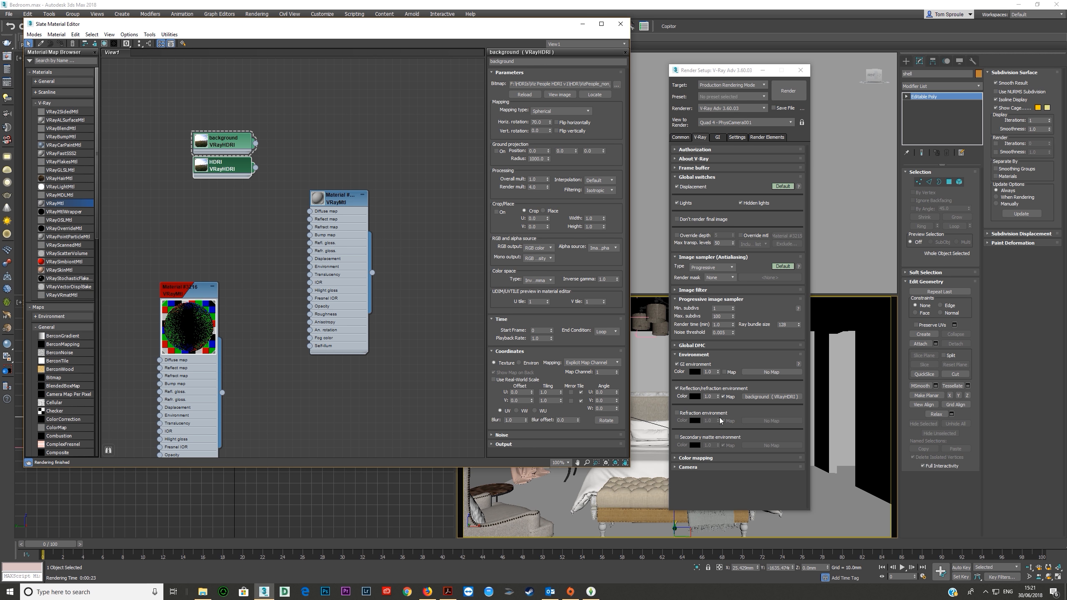
# Step: Turn on the Refraction environment override and assign the background map to it as an instance
pyautogui.click(678, 413)
pyautogui.click(677, 413)
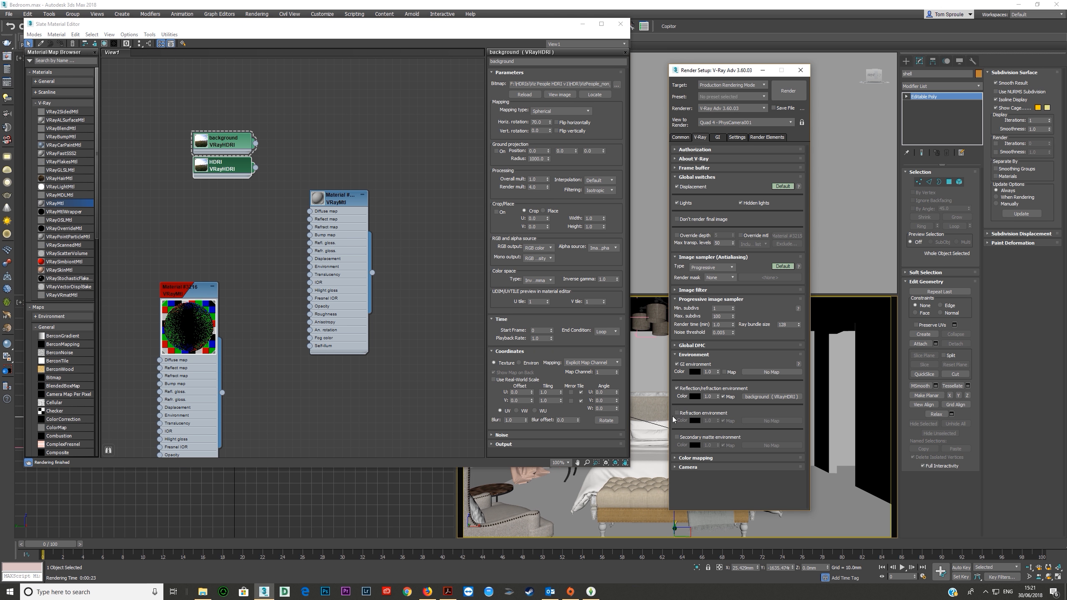
pyautogui.click(677, 413)
pyautogui.moveTo(255, 143); pyautogui.dragTo(762, 422)
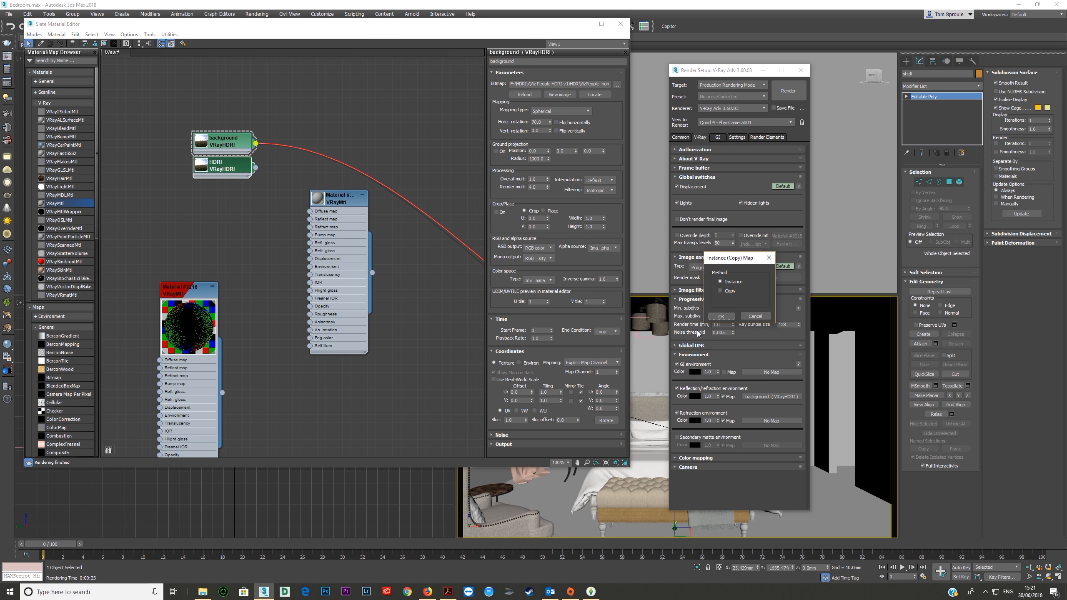
pyautogui.click(720, 316)
# Step: Move the material editor aside, run a test render of the camera view, and close the frame buffer
pyautogui.moveTo(530, 27); pyautogui.dragTo(577, 45)
pyautogui.click(788, 91)
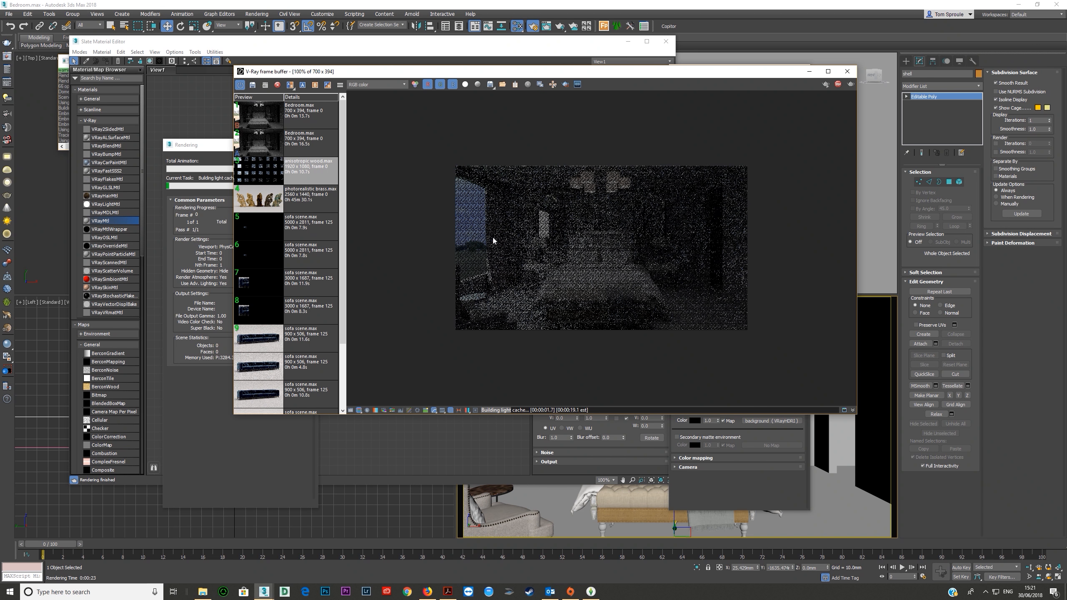
pyautogui.click(847, 71)
# Step: Duplicate the background VRayHDRI node above the original and name the copy refraction
pyautogui.keyDown('shift'); pyautogui.moveTo(284, 157); pyautogui.dragTo(284, 123); pyautogui.keyUp('shift')
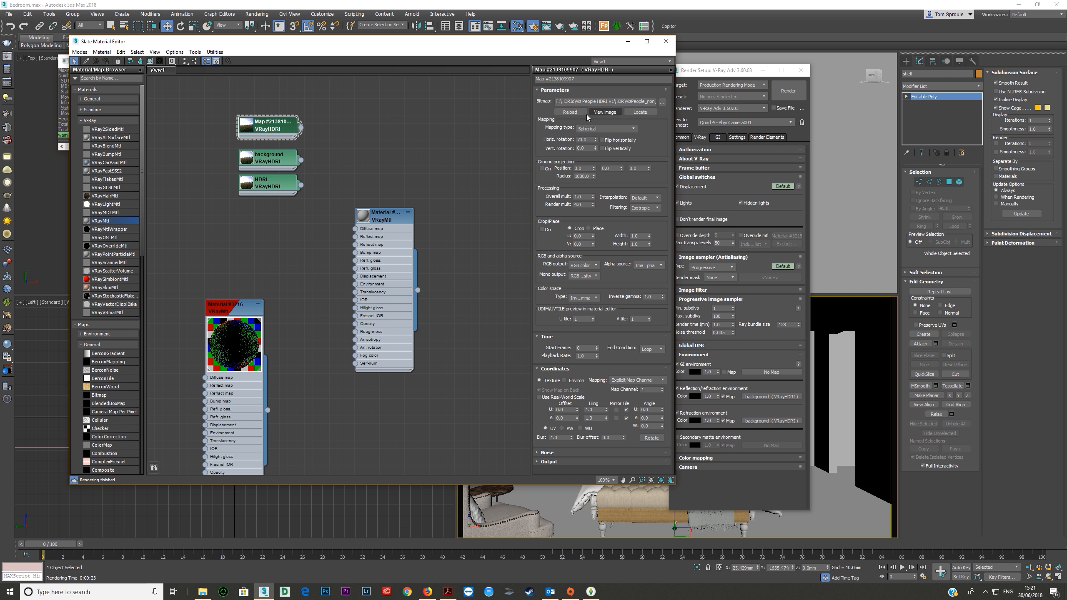
pyautogui.moveTo(598, 79); pyautogui.dragTo(429, 88)
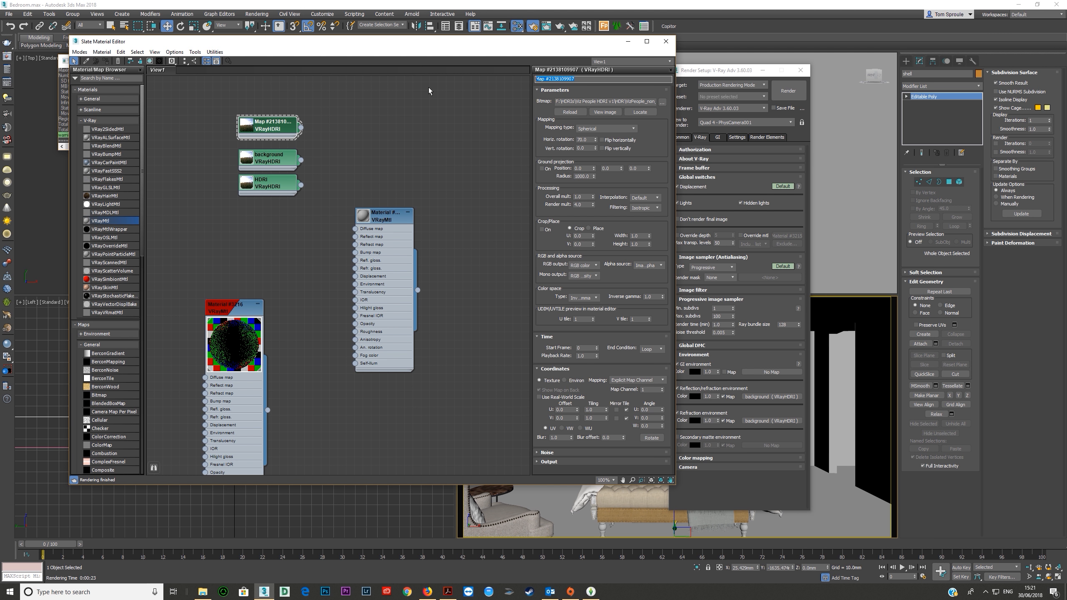
pyautogui.write('refraction')
# Step: Assign the refraction map to the Refraction environment and set the map's horizontal rotation to 120
pyautogui.moveTo(301, 127); pyautogui.dragTo(774, 420)
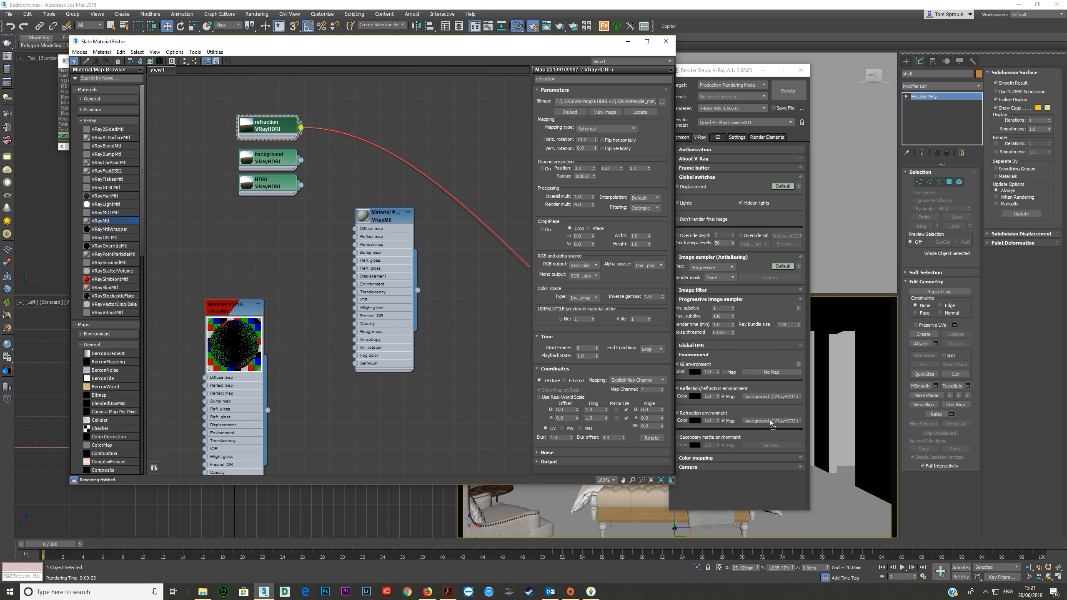
pyautogui.click(721, 316)
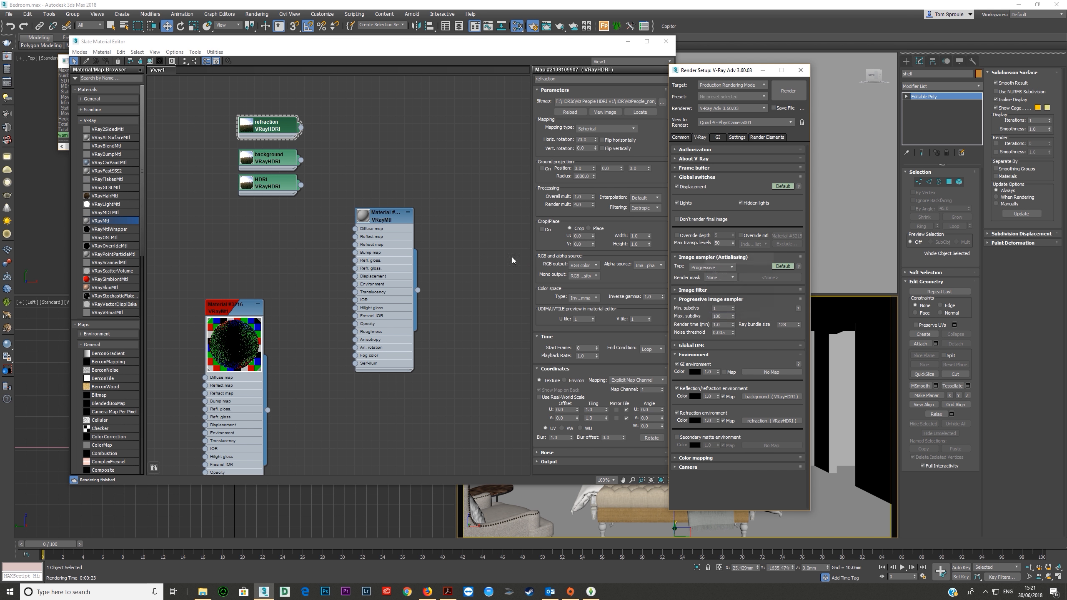
pyautogui.click(274, 127)
pyautogui.moveTo(589, 140); pyautogui.dragTo(557, 138)
pyautogui.write('120')
pyautogui.press('Return')
# Step: Test render the camera view with the rotated refraction map, stop the render, and close the frame buffer
pyautogui.click(785, 91)
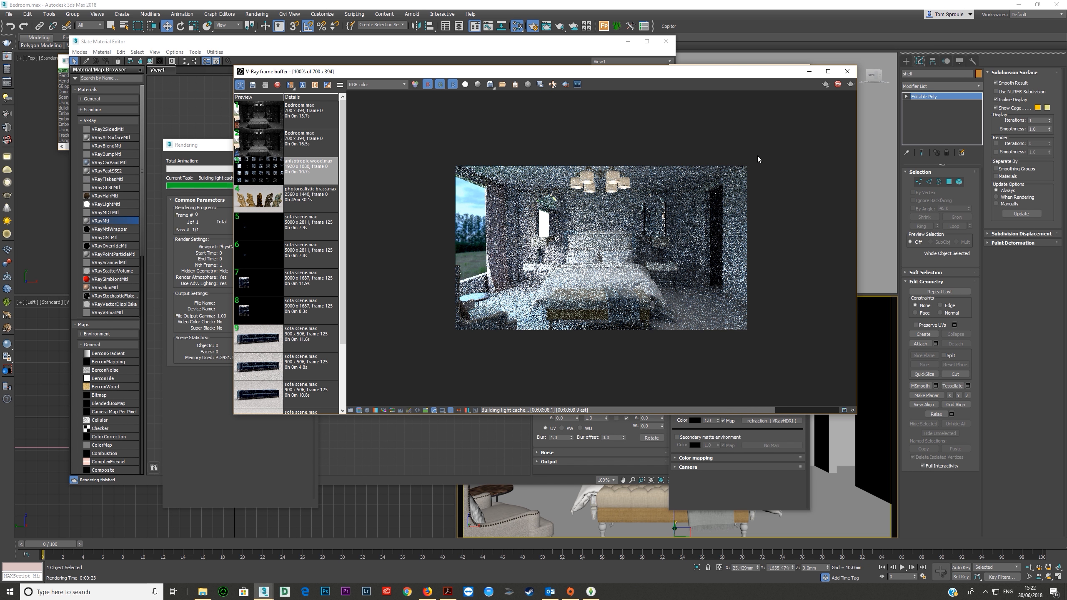
pyautogui.click(838, 85)
pyautogui.click(847, 71)
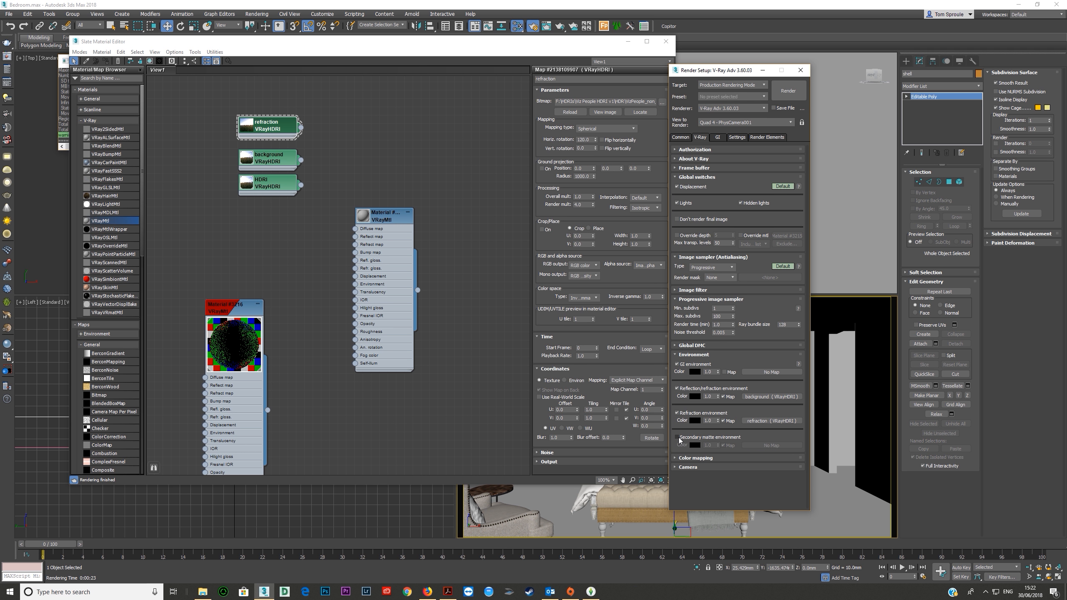
# Step: Switch the Secondary matte environment override on and back off
pyautogui.click(677, 438)
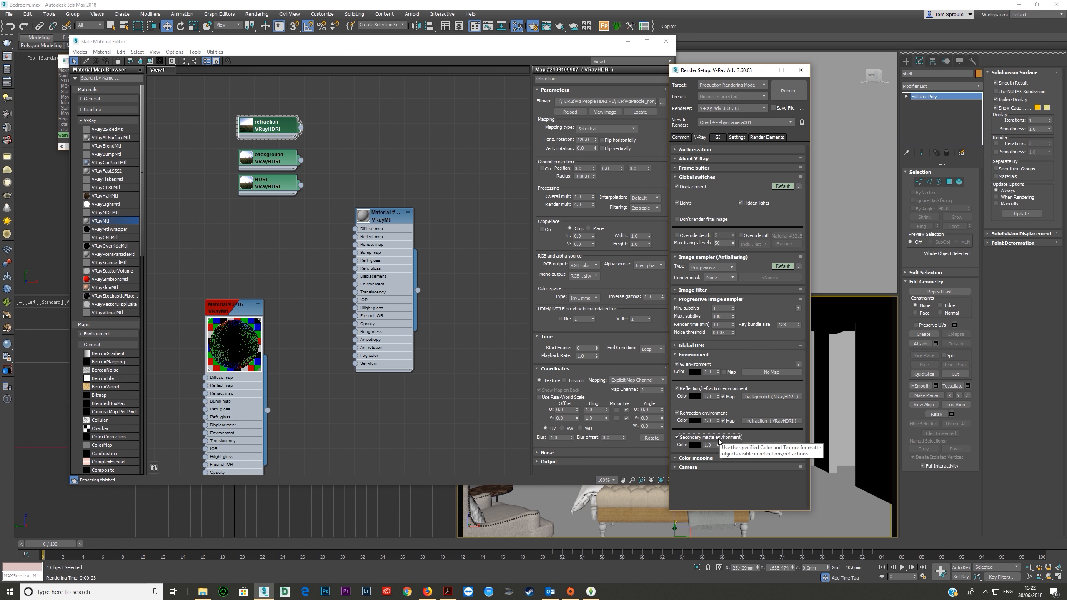
pyautogui.click(677, 438)
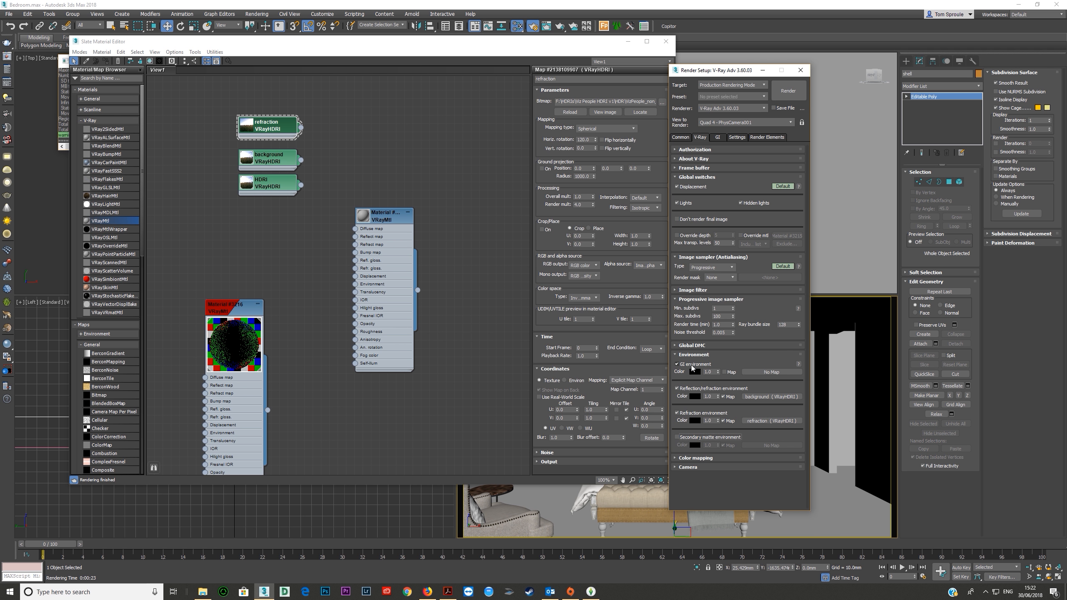
# Step: Review the HDRI, background and refraction maps, and move the refraction node down against the background node
pyautogui.doubleClick(269, 183)
pyautogui.click(267, 159)
pyautogui.doubleClick(262, 131)
pyautogui.moveTo(262, 131); pyautogui.dragTo(262, 140)
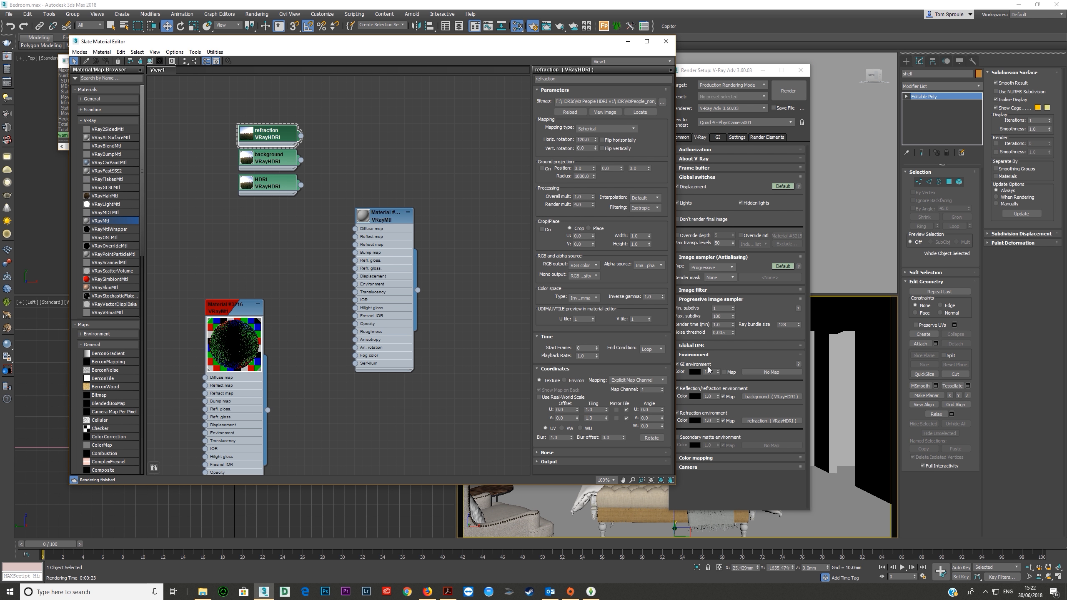
# Step: Move the Slate Material Editor window down to uncover the main menus and toolbars
pyautogui.click(693, 355)
pyautogui.click(713, 357)
pyautogui.moveTo(419, 45); pyautogui.dragTo(323, 167)
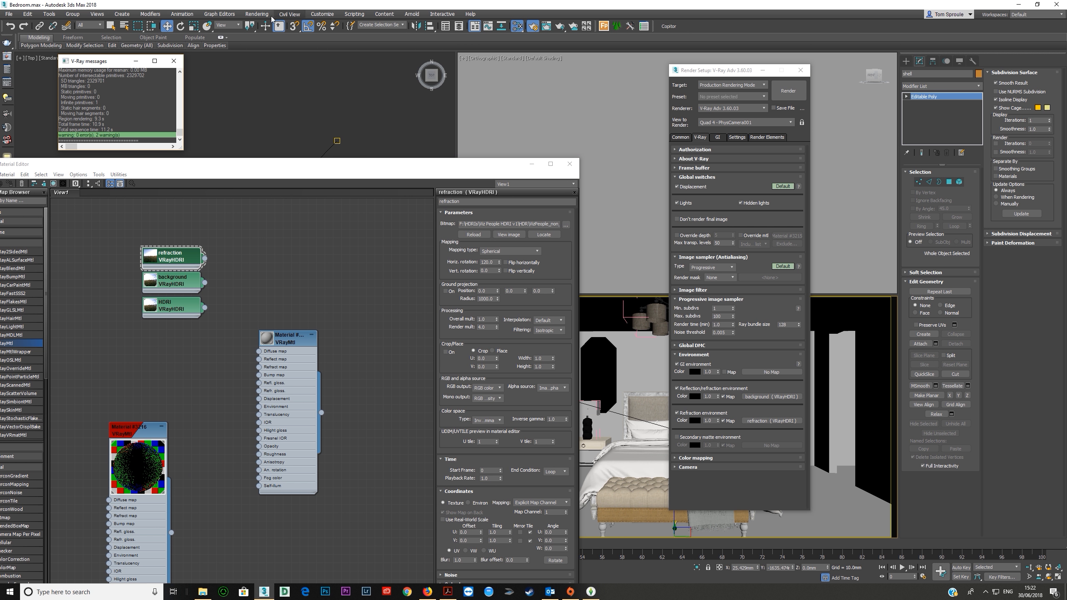
# Step: Open the Environment and Effects settings and compare their background map with the V-Ray environment overrides and the three HDRI map nodes
pyautogui.click(256, 14)
pyautogui.click(278, 133)
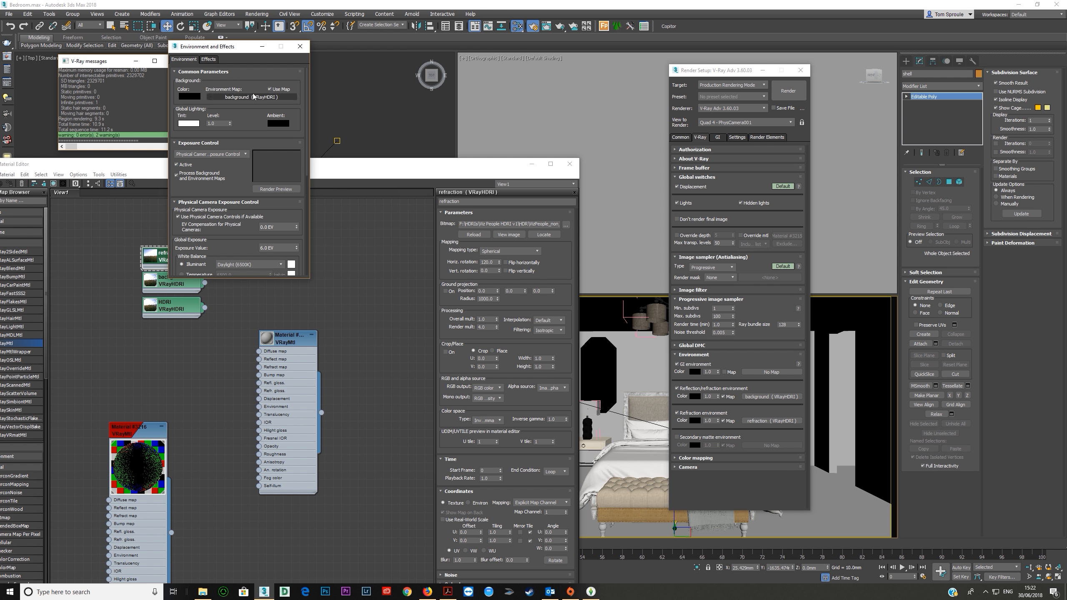
pyautogui.moveTo(347, 164); pyautogui.dragTo(352, 229)
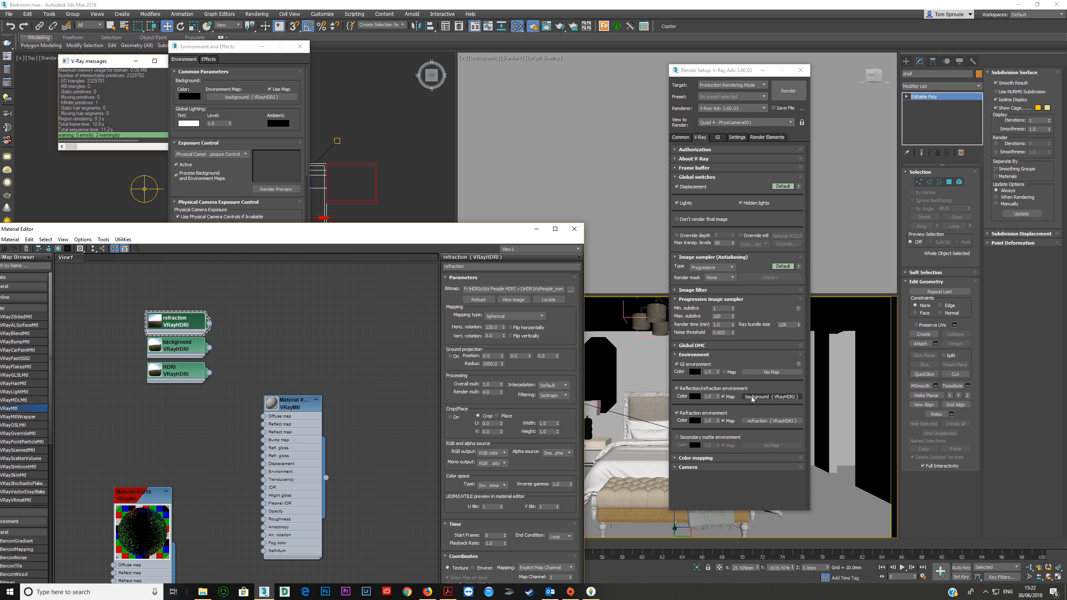
pyautogui.moveTo(318, 236); pyautogui.dragTo(323, 197)
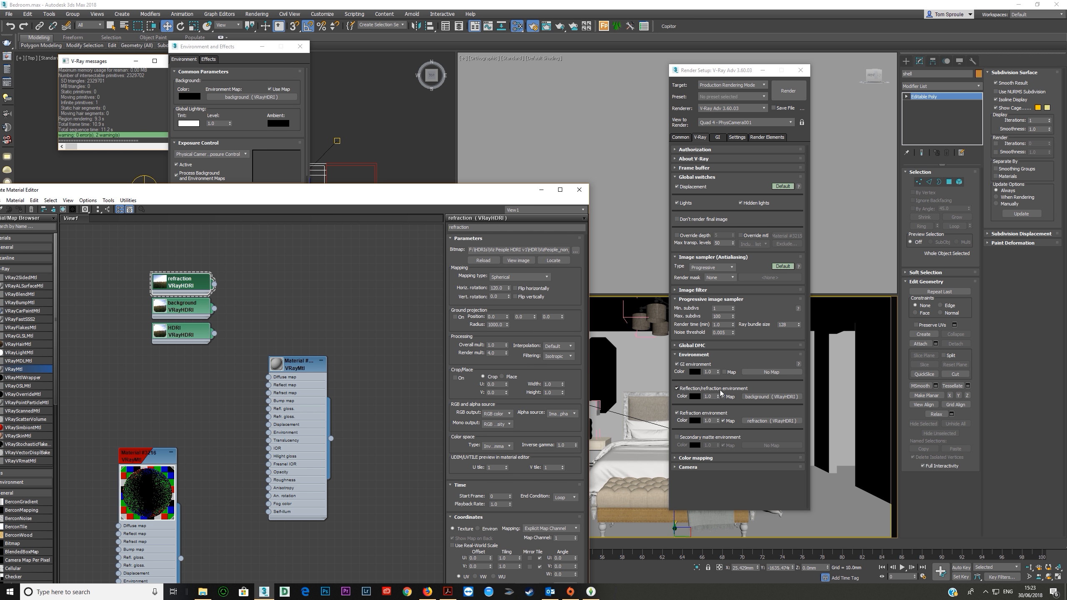
pyautogui.moveTo(320, 190); pyautogui.dragTo(282, 169)
pyautogui.moveTo(422, 174); pyautogui.dragTo(433, 87)
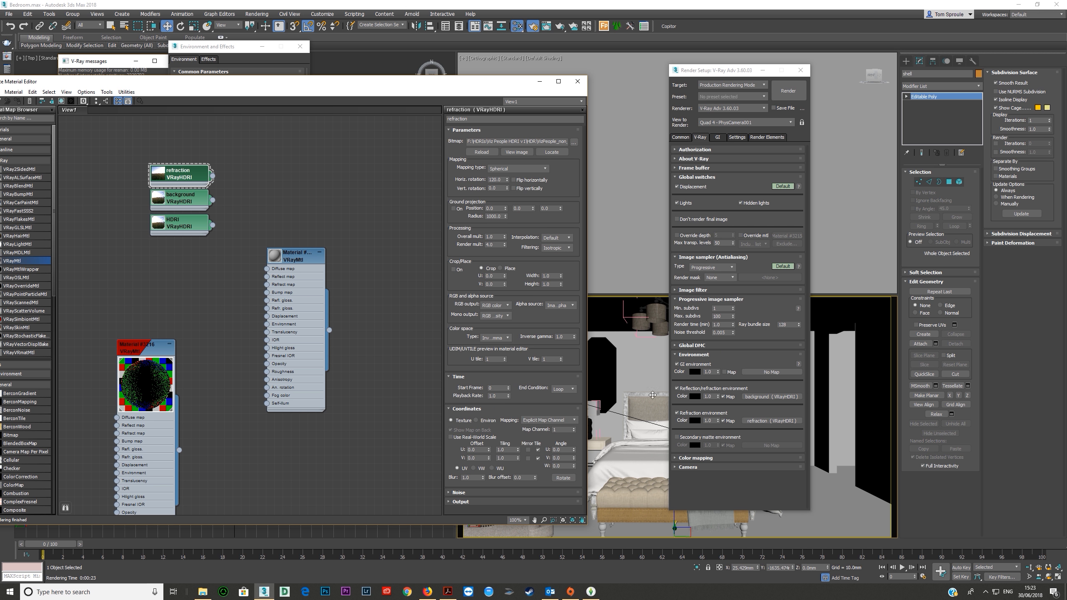
pyautogui.moveTo(184, 223); pyautogui.dragTo(185, 223)
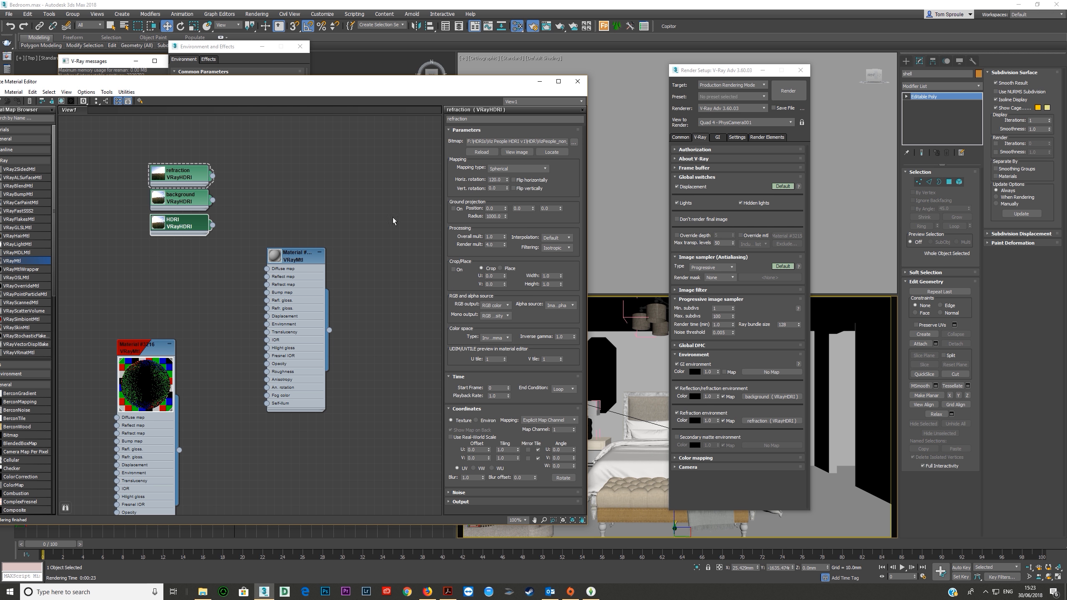
pyautogui.click(222, 53)
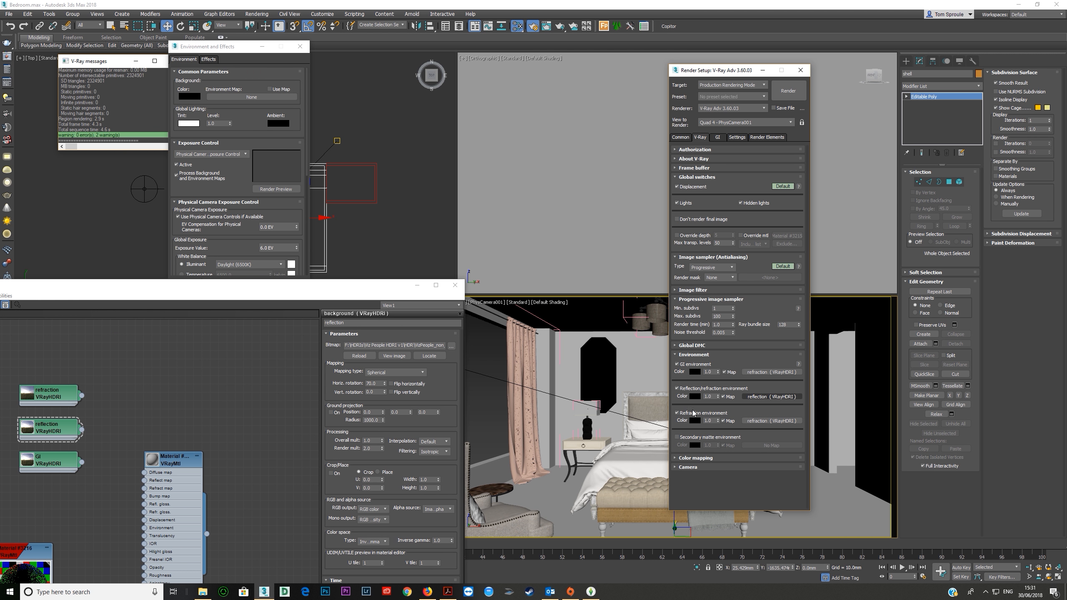
# Step: Set the reflection map's render multiplier to 0.5, test render the camera view, and close the frame buffer
pyautogui.click(70, 431)
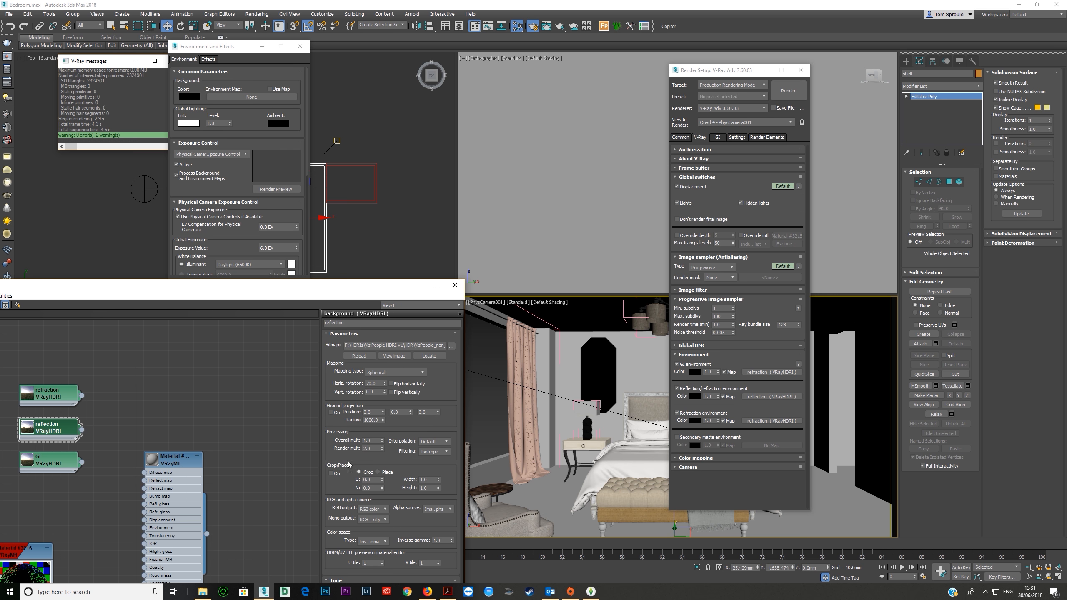
pyautogui.doubleClick(370, 449)
pyautogui.press('Return')
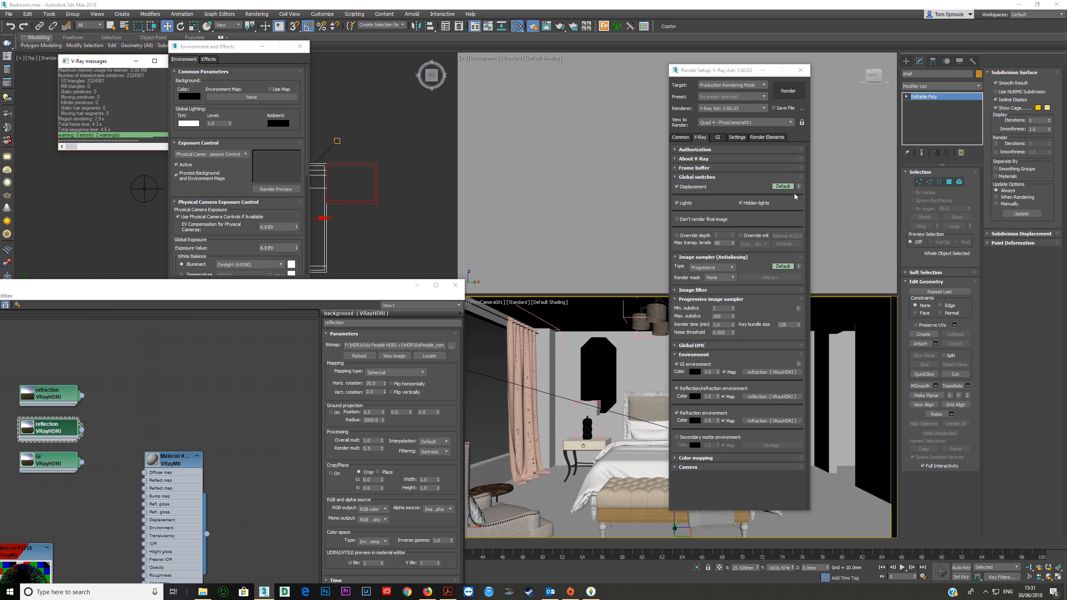
pyautogui.click(789, 91)
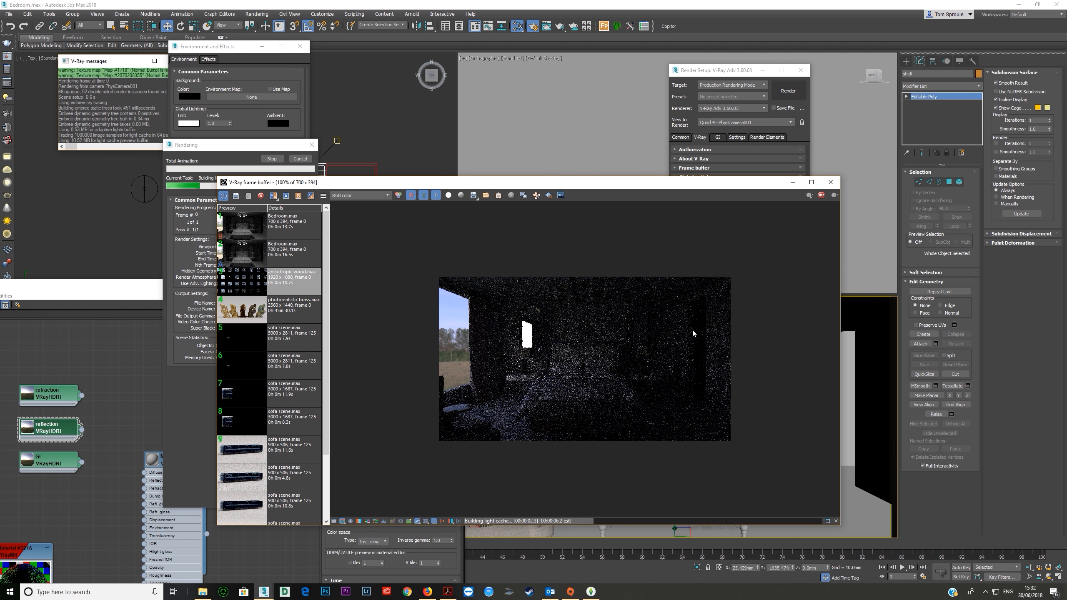
pyautogui.click(822, 197)
pyautogui.click(831, 182)
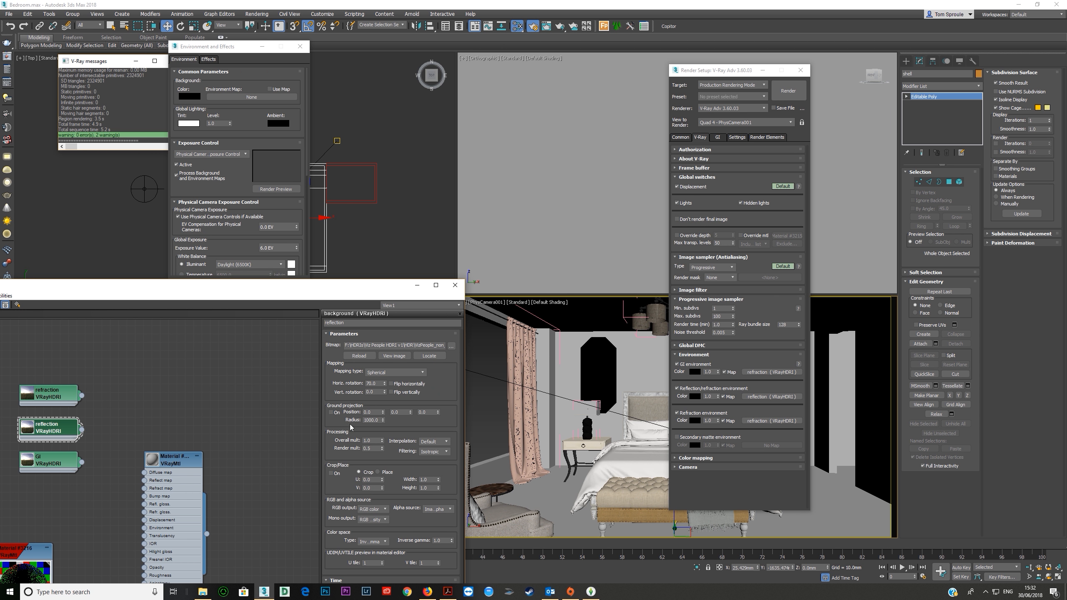
# Step: Set the reflection map's render multiplier to 0.01, test render the camera view again, and close the frame buffer
pyautogui.click(377, 448)
pyautogui.write('0.01')
pyautogui.press('Return')
pyautogui.hotkey('shift', 'q')
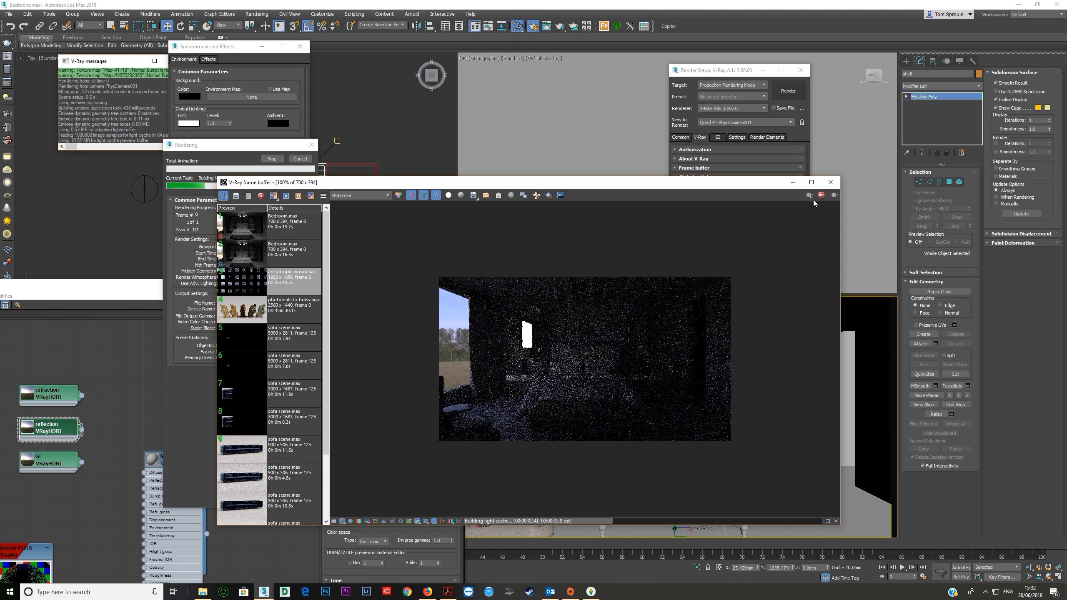
pyautogui.click(831, 183)
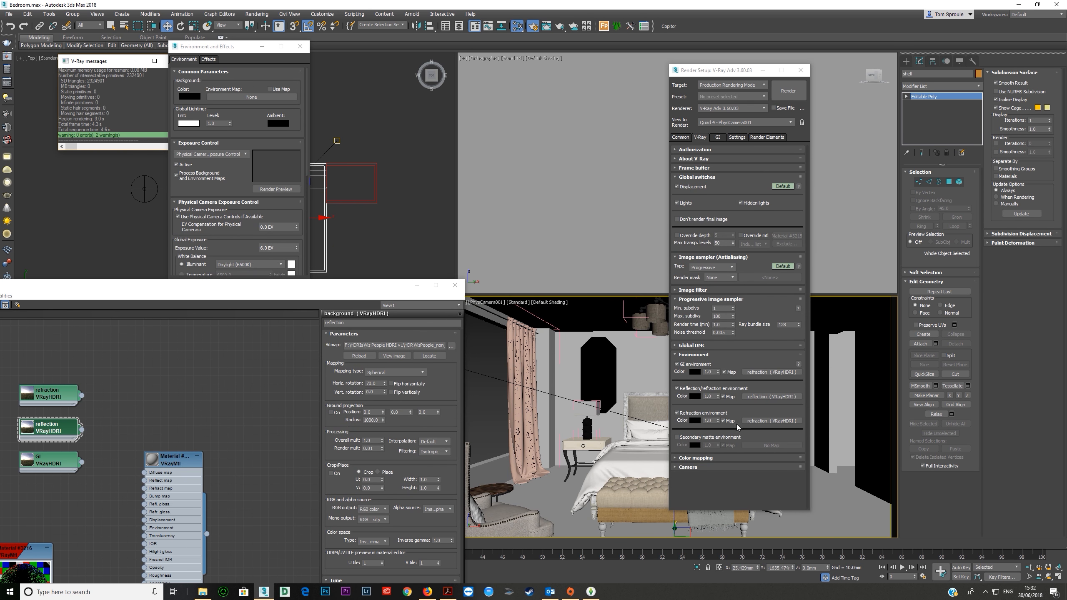
# Step: Switch off the Refraction environment override, test render the camera view, and move the frame buffer clear of the material nodes
pyautogui.click(677, 413)
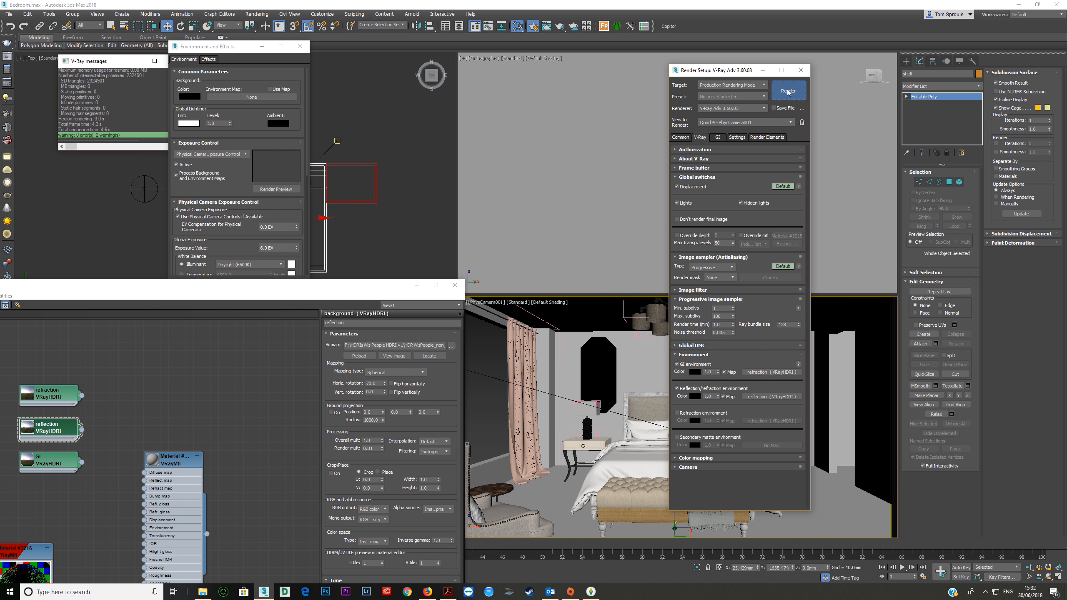
pyautogui.click(788, 91)
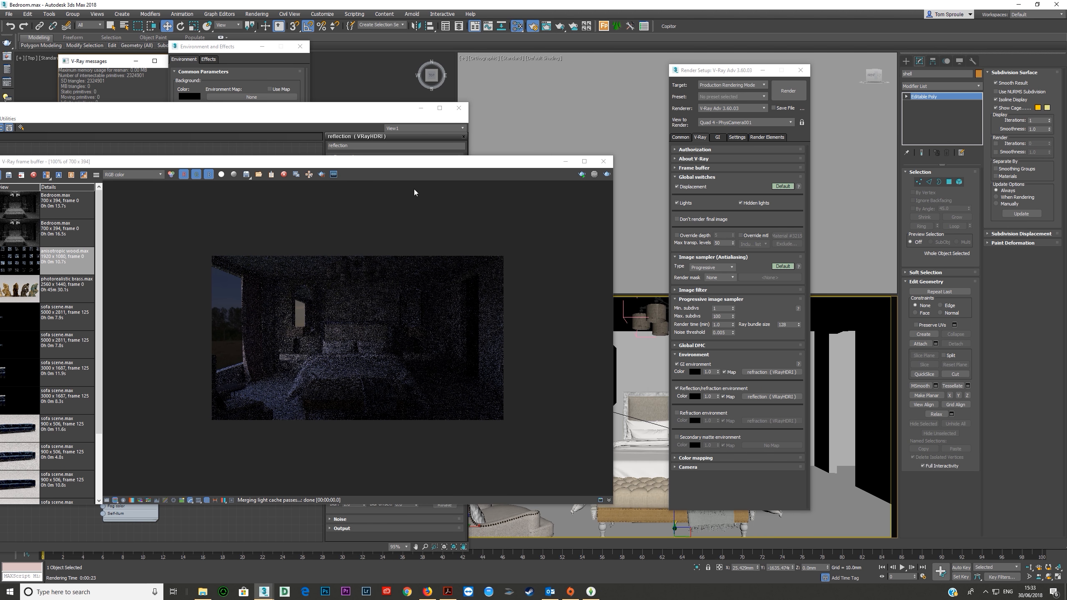
pyautogui.moveTo(389, 165); pyautogui.dragTo(816, 171)
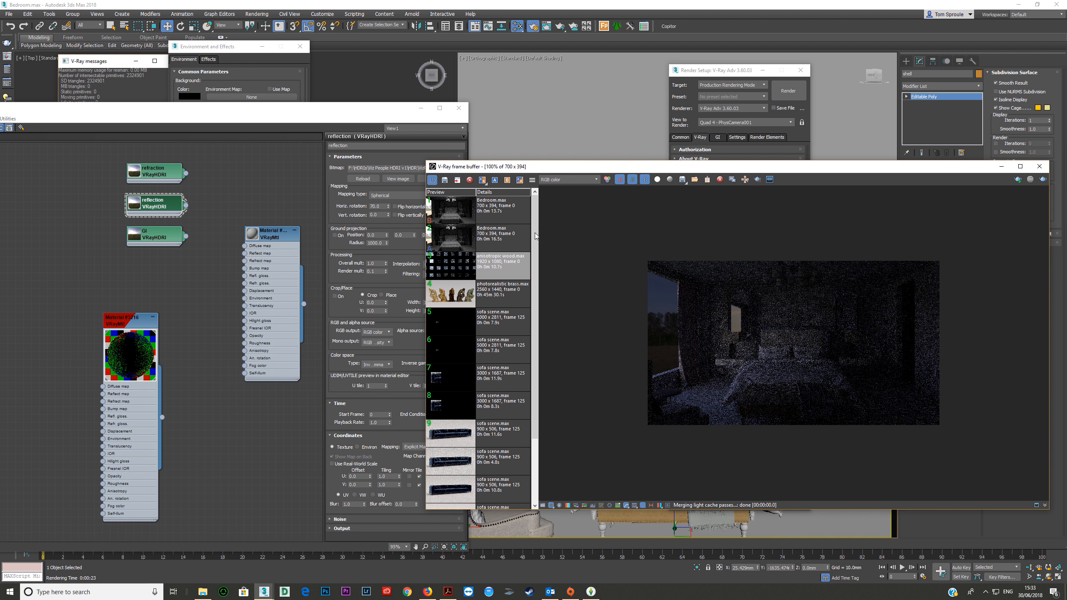
# Step: Set the reflection map's horizontal rotation to 180 and render multiplier to 1.0, test render the camera view, and stop the render
pyautogui.click(158, 210)
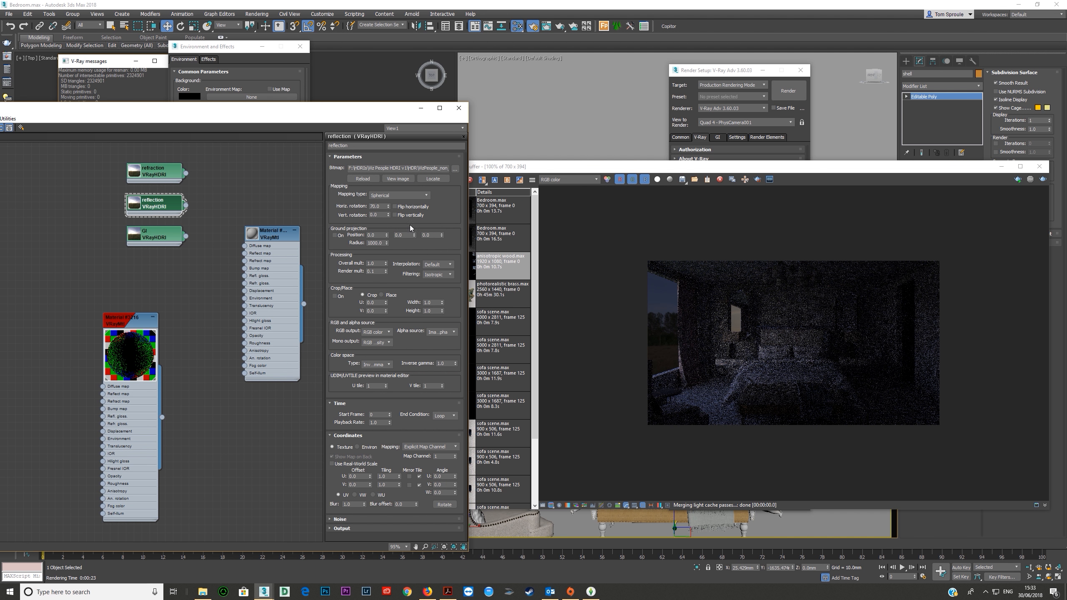
pyautogui.moveTo(671, 167); pyautogui.dragTo(746, 172)
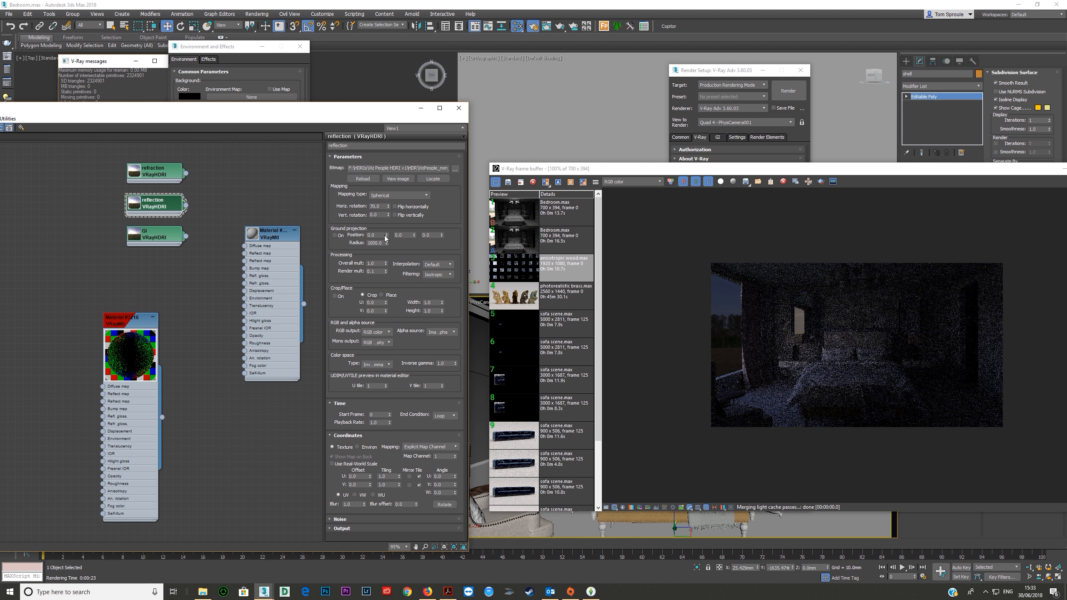
pyautogui.moveTo(296, 123); pyautogui.dragTo(473, 381)
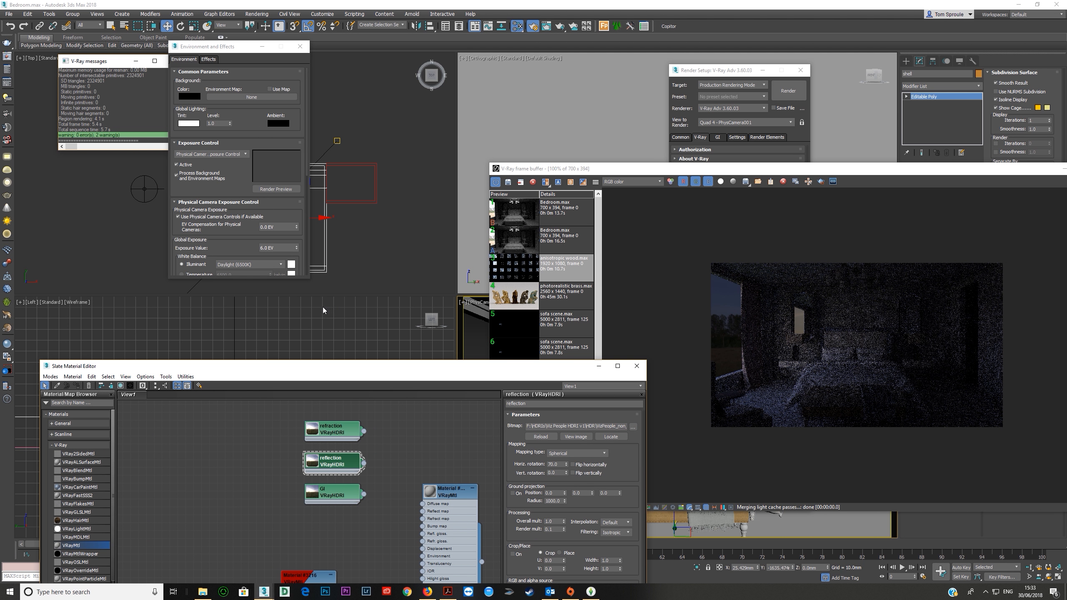
pyautogui.moveTo(366, 368); pyautogui.dragTo(315, 188)
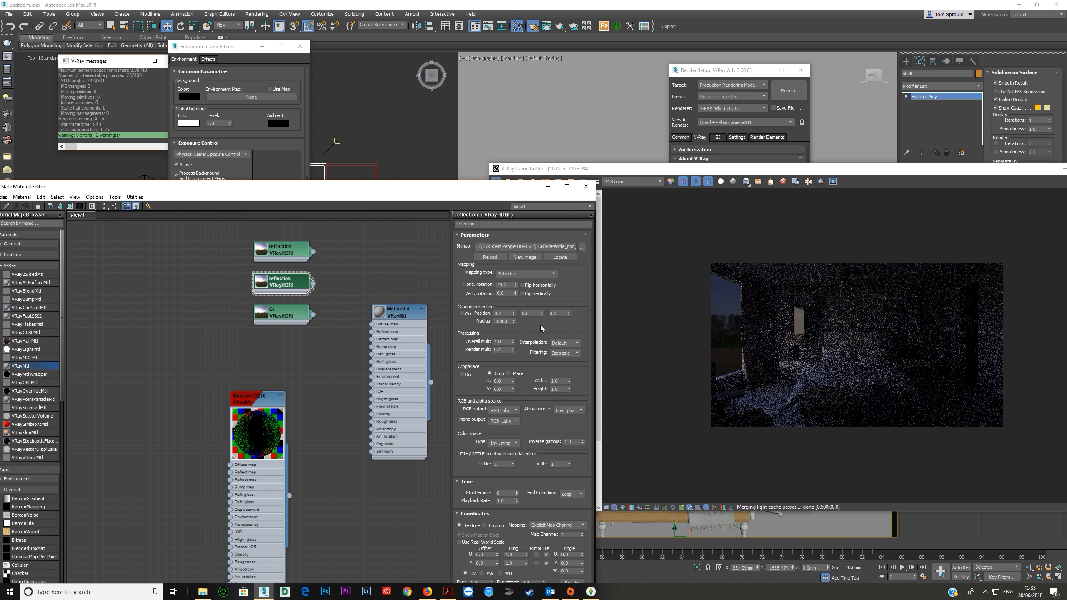
pyautogui.doubleClick(509, 285)
pyautogui.write('180')
pyautogui.press('Return')
pyautogui.moveTo(890, 171); pyautogui.dragTo(730, 168)
pyautogui.click(948, 181)
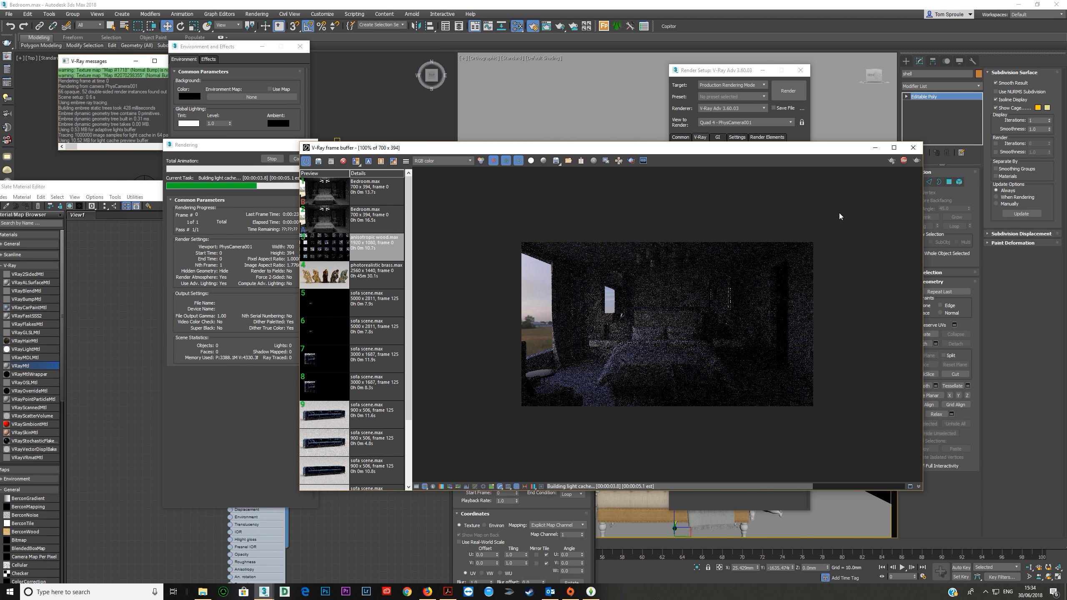
pyautogui.click(903, 162)
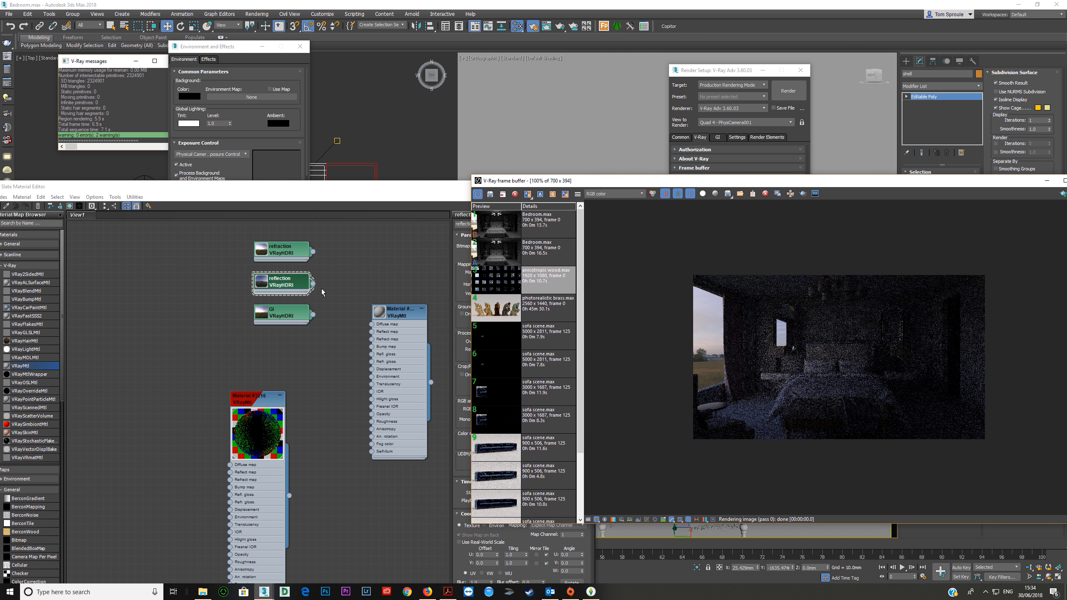
# Step: Set the reflection map's horizontal rotation to 120 and test render the camera view
pyautogui.click(286, 289)
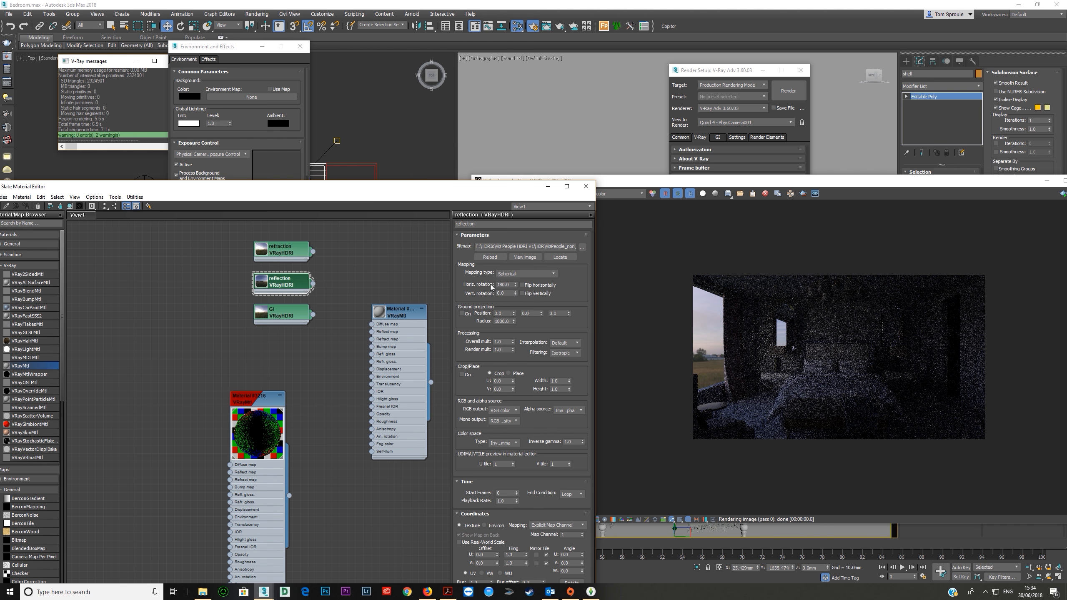
pyautogui.doubleClick(512, 284)
pyautogui.write('120')
pyautogui.press('Return')
pyautogui.click(865, 191)
pyautogui.click(955, 196)
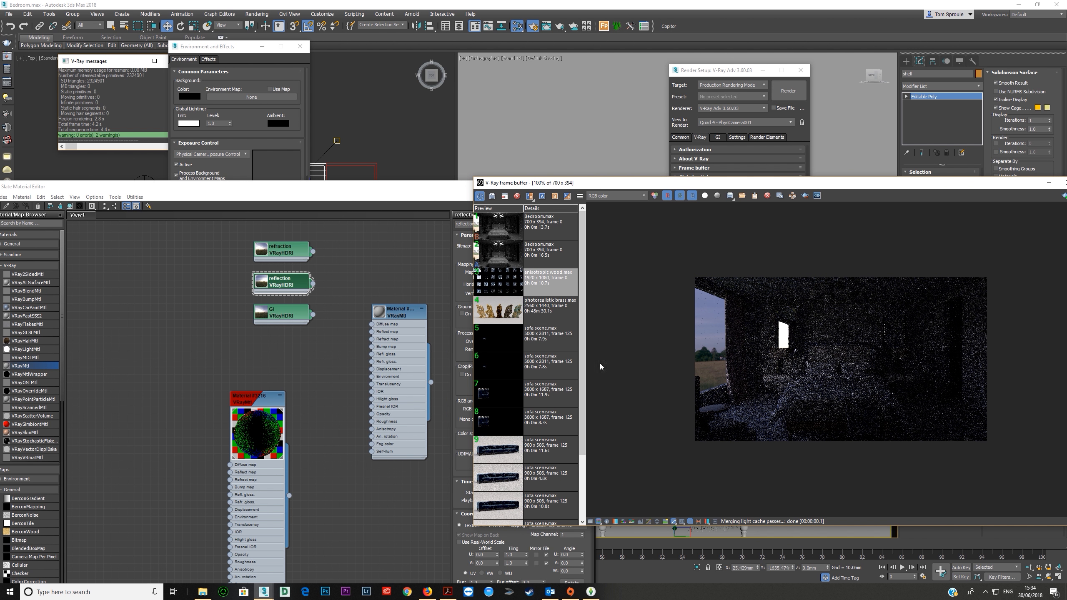
# Step: Set the reflection map's horizontal rotation to 220, test render the camera view, and move the frame buffer off the map parameters
pyautogui.click(280, 288)
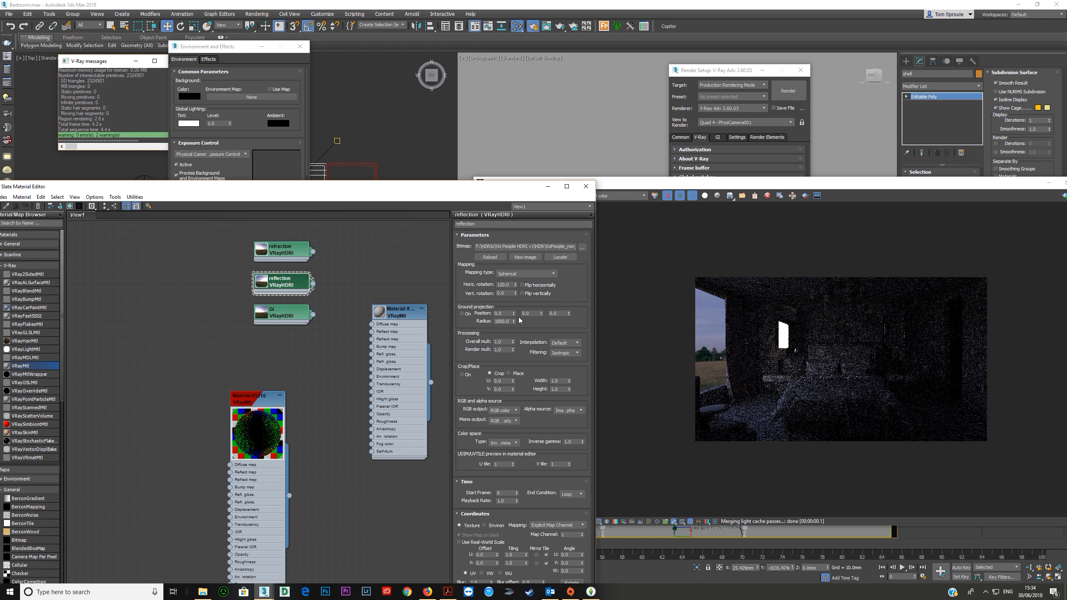
pyautogui.doubleClick(506, 285)
pyautogui.write('220')
pyautogui.press('Return')
pyautogui.moveTo(907, 184); pyautogui.dragTo(731, 175)
pyautogui.click(913, 187)
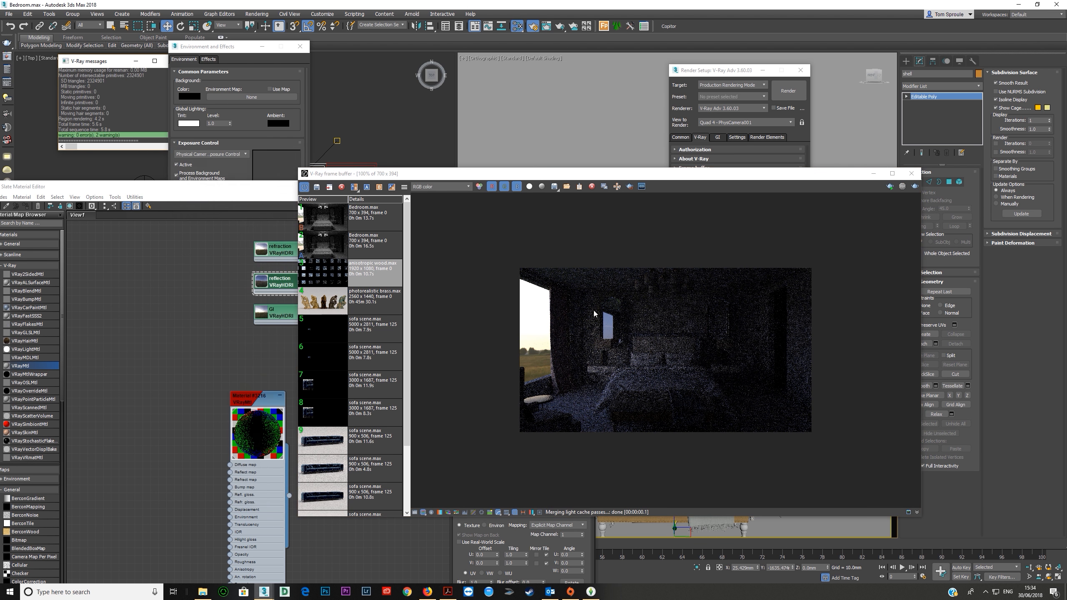
pyautogui.moveTo(725, 180); pyautogui.dragTo(924, 163)
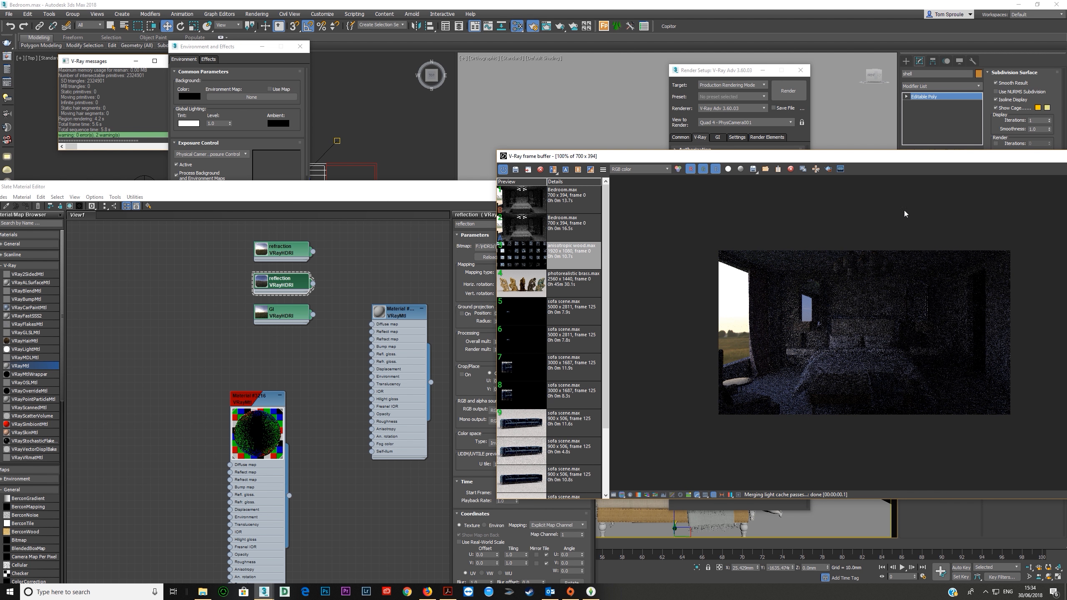
# Step: Set the reflection map's horizontal rotation to 180, lower it further, and test render the camera view
pyautogui.click(312, 288)
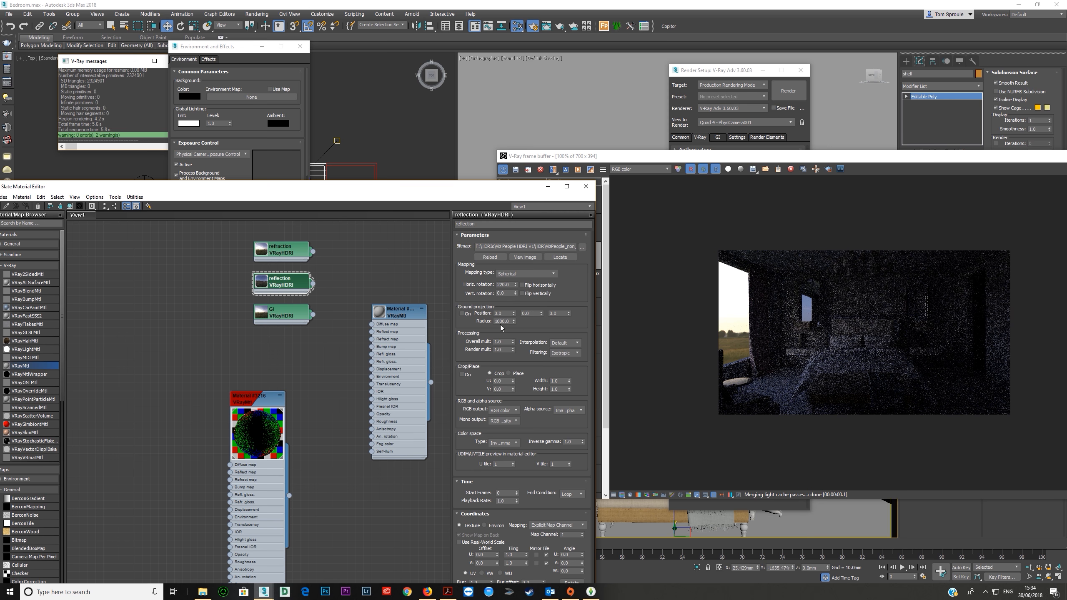
pyautogui.doubleClick(506, 284)
pyautogui.write('180')
pyautogui.press('Return')
pyautogui.doubleClick(506, 285)
pyautogui.write('17')
pyautogui.moveTo(829, 160); pyautogui.dragTo(607, 150)
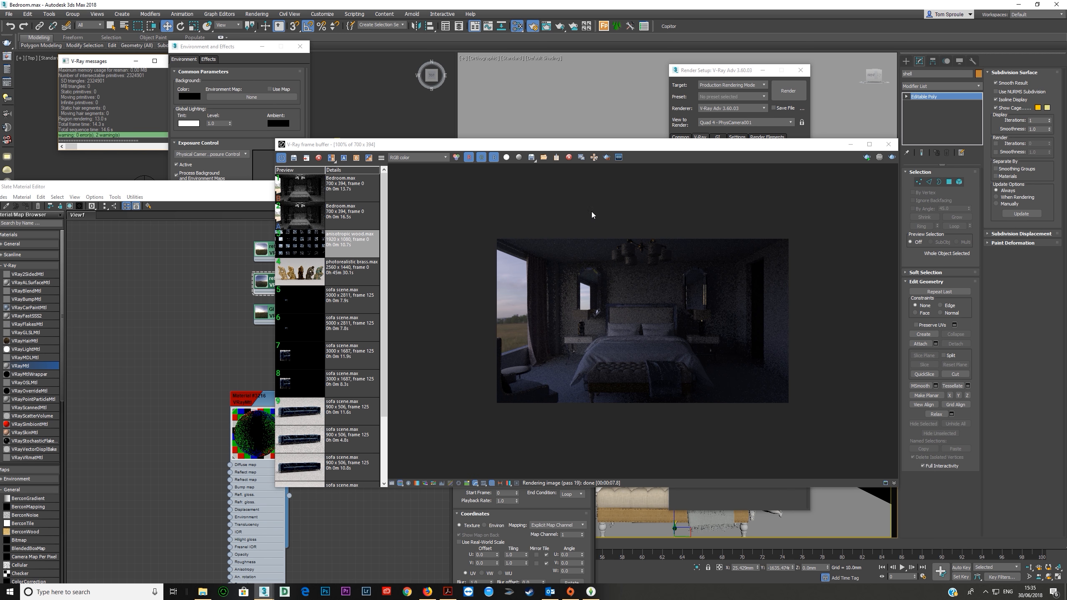
# Step: Switch the Refraction environment override back on, test render the camera view, and close the frame buffer and Slate Material Editor
pyautogui.moveTo(590, 148); pyautogui.dragTo(344, 142)
pyautogui.click(678, 414)
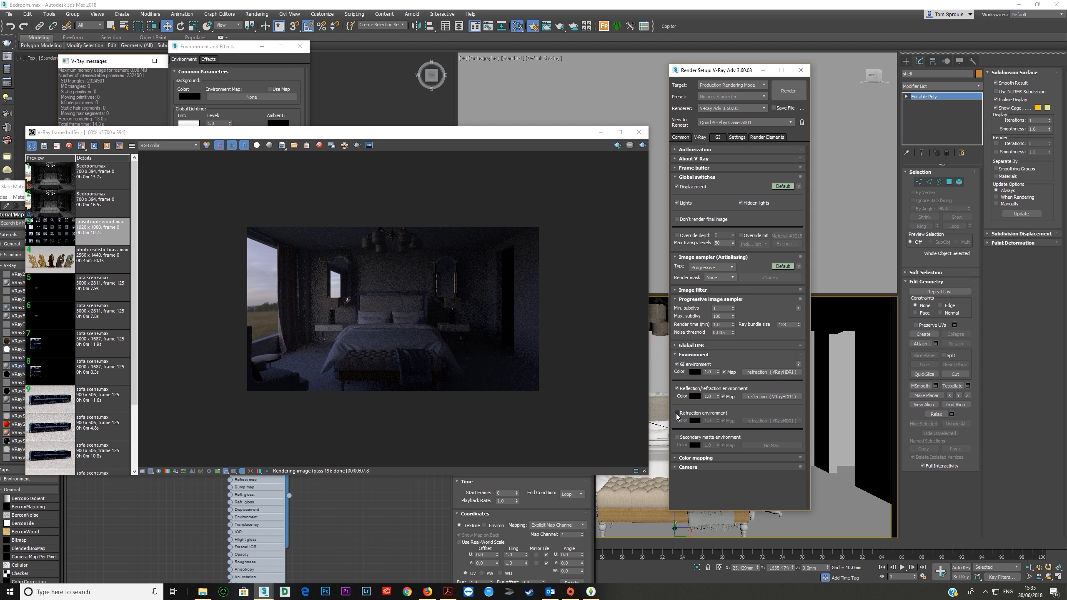
pyautogui.moveTo(493, 135); pyautogui.dragTo(506, 189)
pyautogui.click(655, 199)
pyautogui.press('Escape')
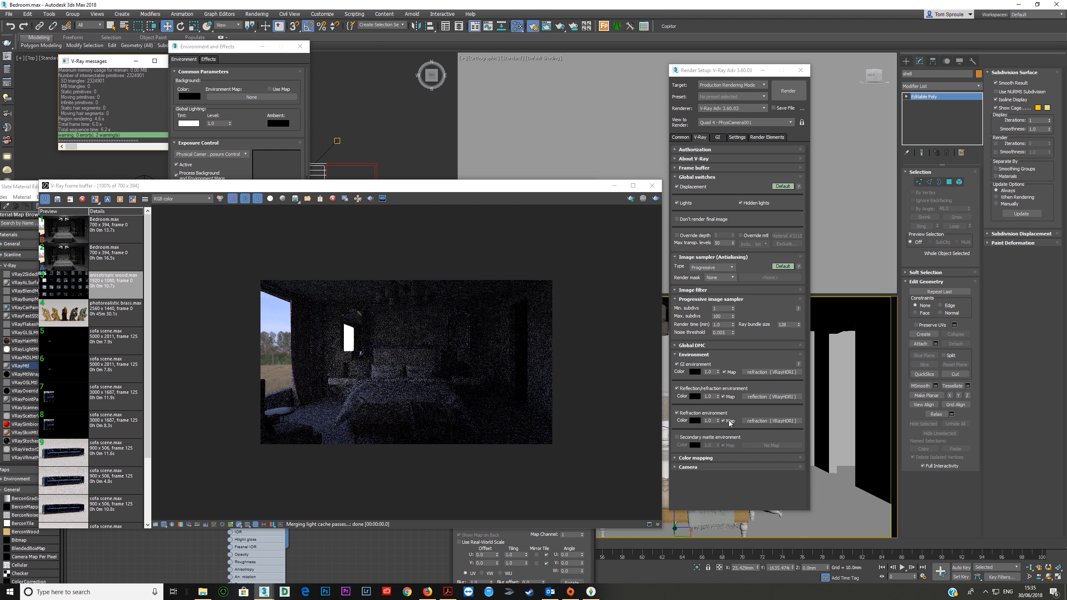
pyautogui.moveTo(356, 189); pyautogui.dragTo(449, 223)
pyautogui.click(744, 224)
pyautogui.click(586, 187)
# Step: Turn off Visible in refractions in the V-Ray object properties of the window pane box and test render the camera view
pyautogui.click(482, 357)
pyautogui.rightClick(481, 356)
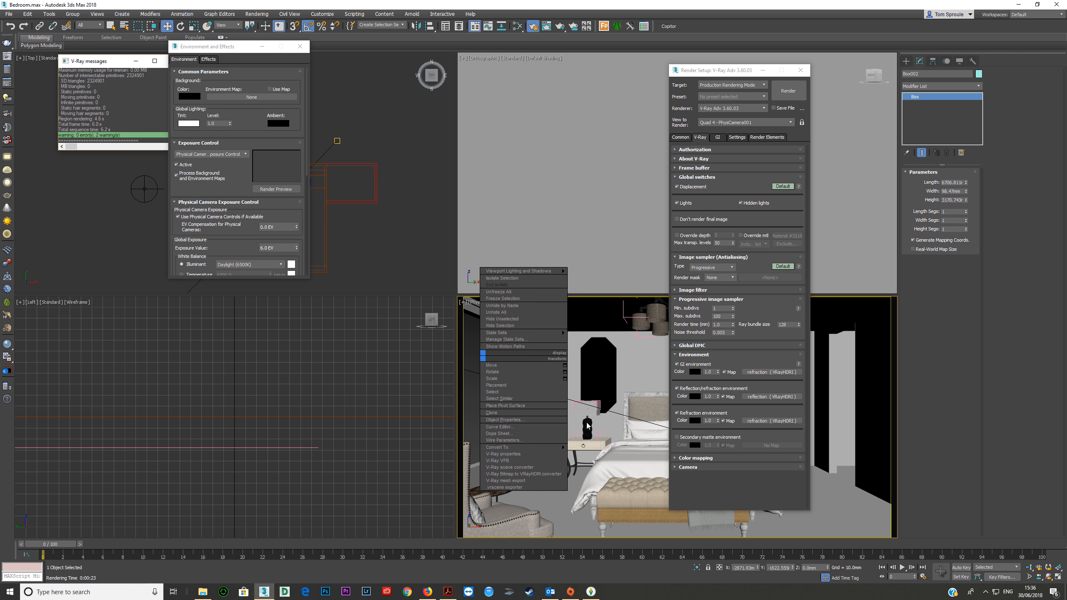
pyautogui.click(521, 456)
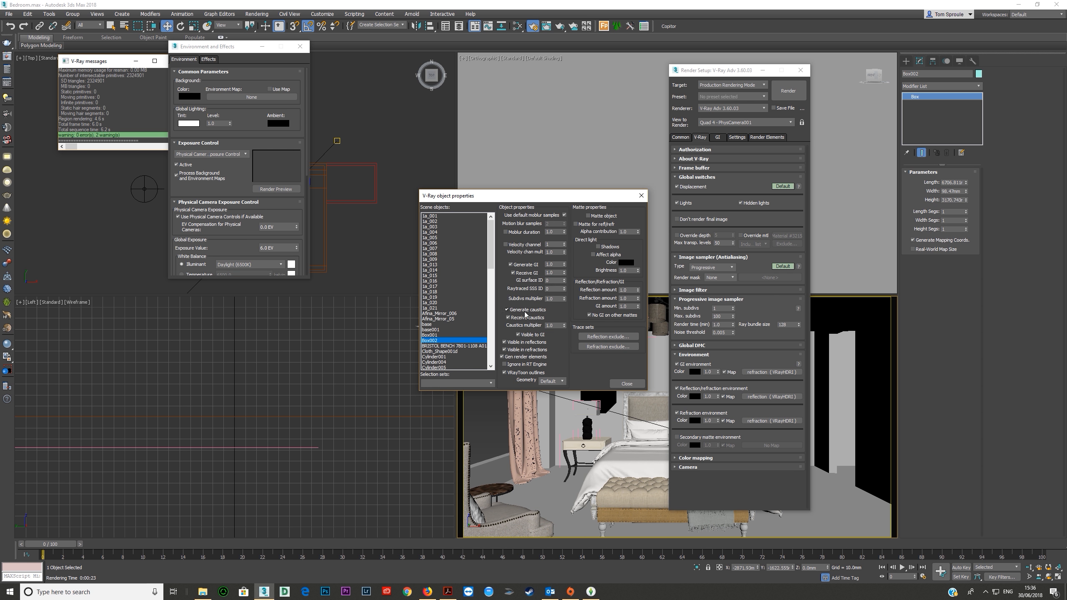
pyautogui.click(505, 342)
pyautogui.click(505, 350)
pyautogui.click(504, 350)
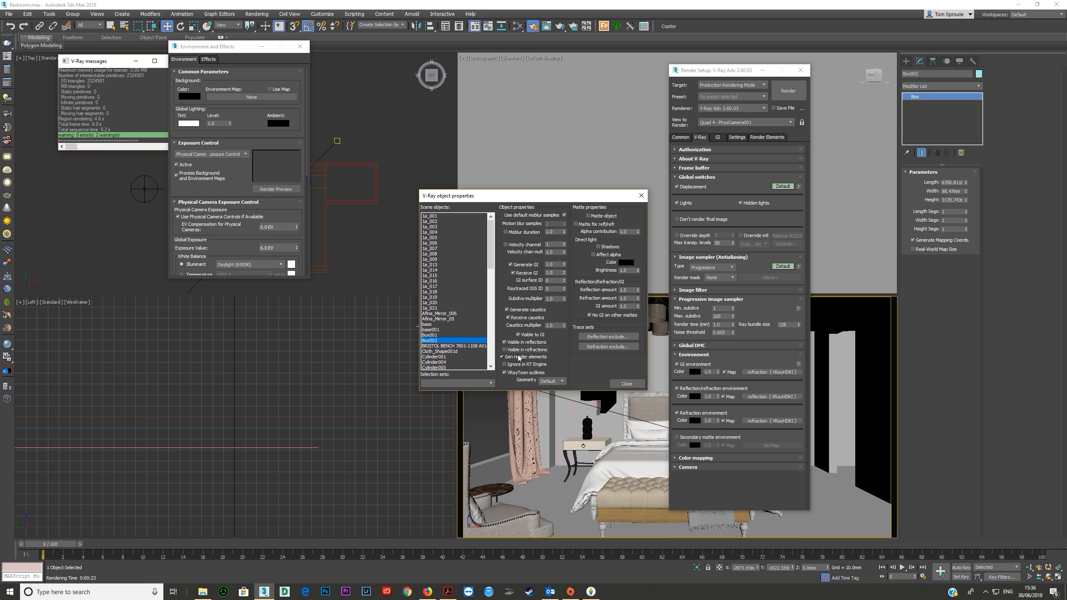
pyautogui.click(627, 384)
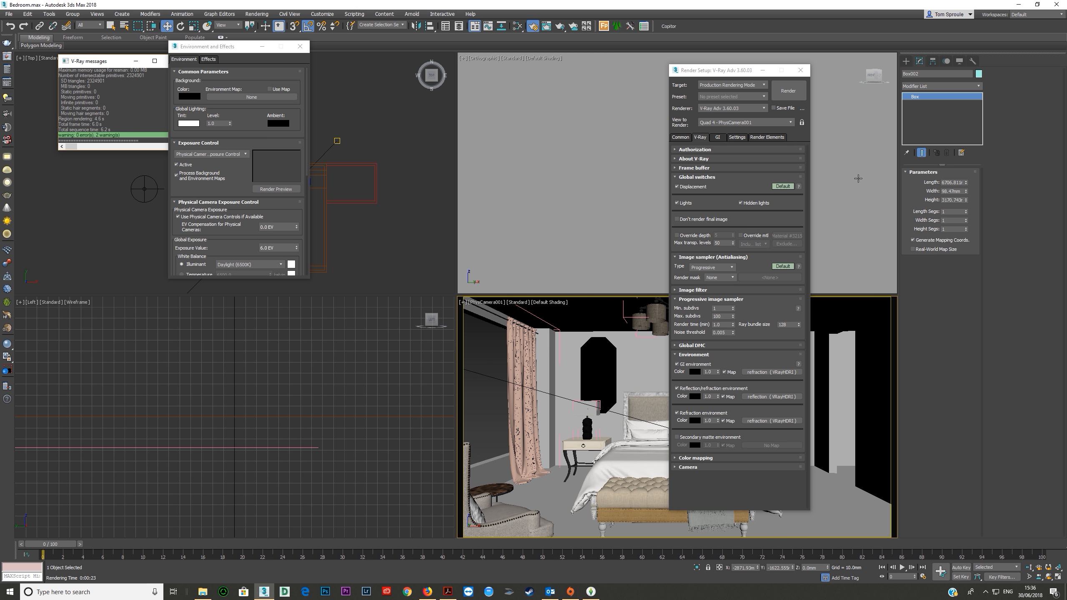
pyautogui.click(788, 91)
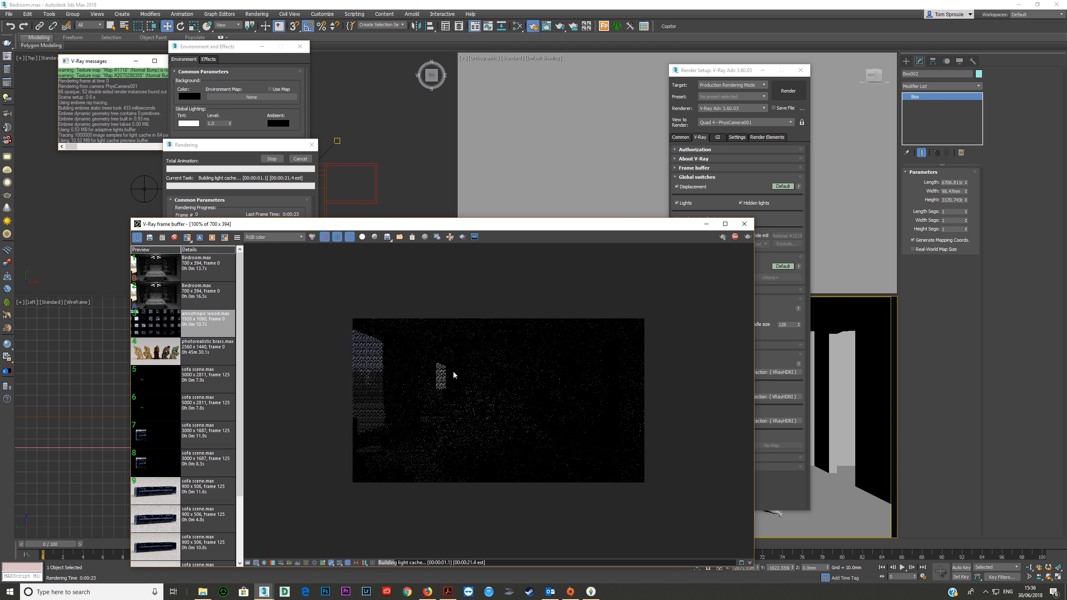
# Step: Turn Visible in refractions back on and Visible in reflections off for the window pane box, and test render the camera view
pyautogui.click(735, 239)
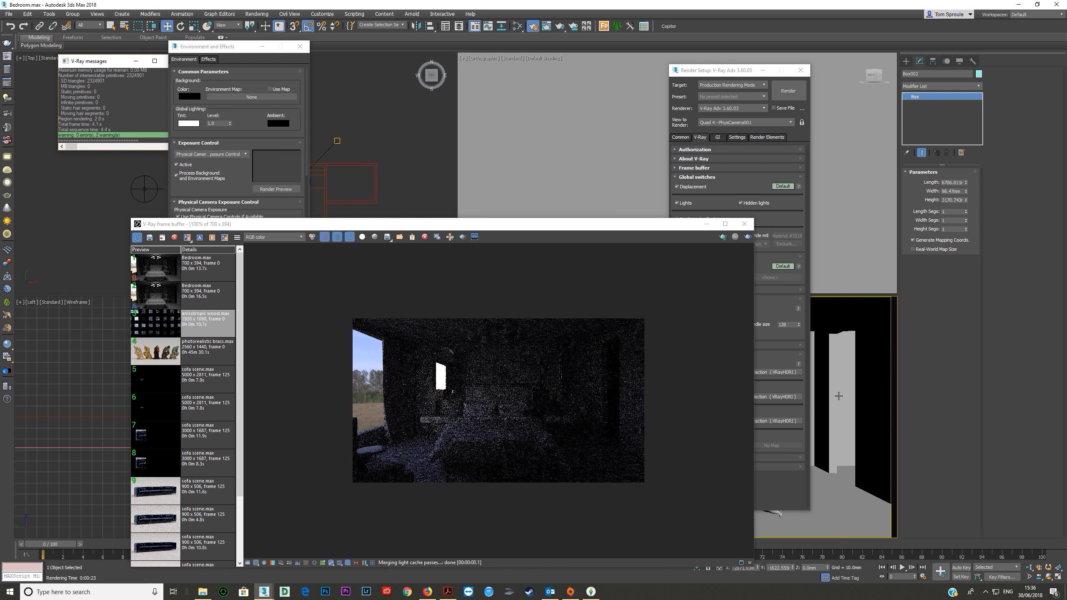
pyautogui.rightClick(837, 414)
pyautogui.click(857, 487)
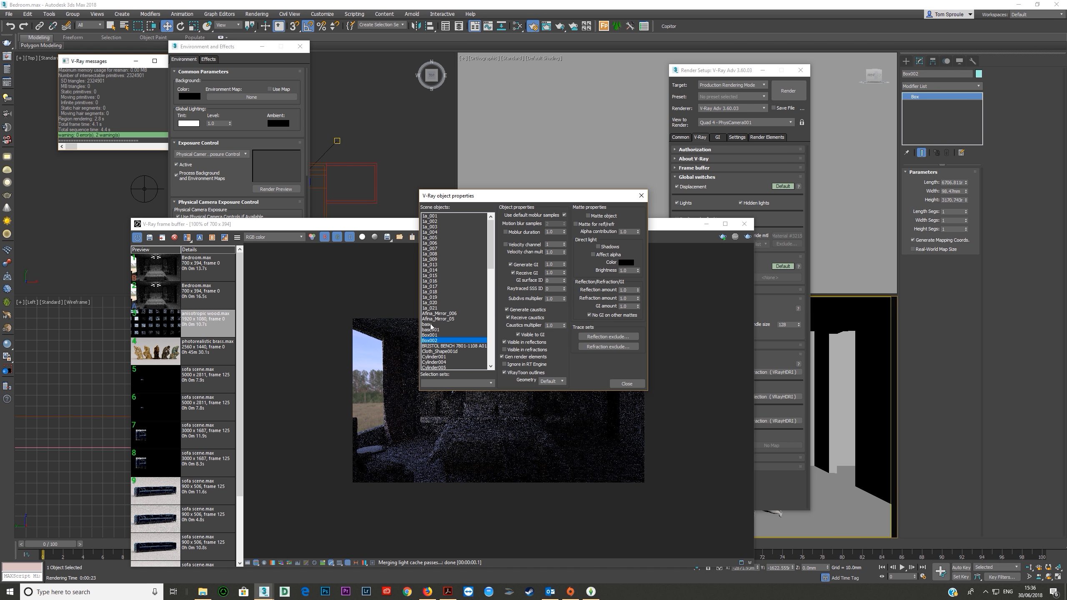
pyautogui.click(504, 350)
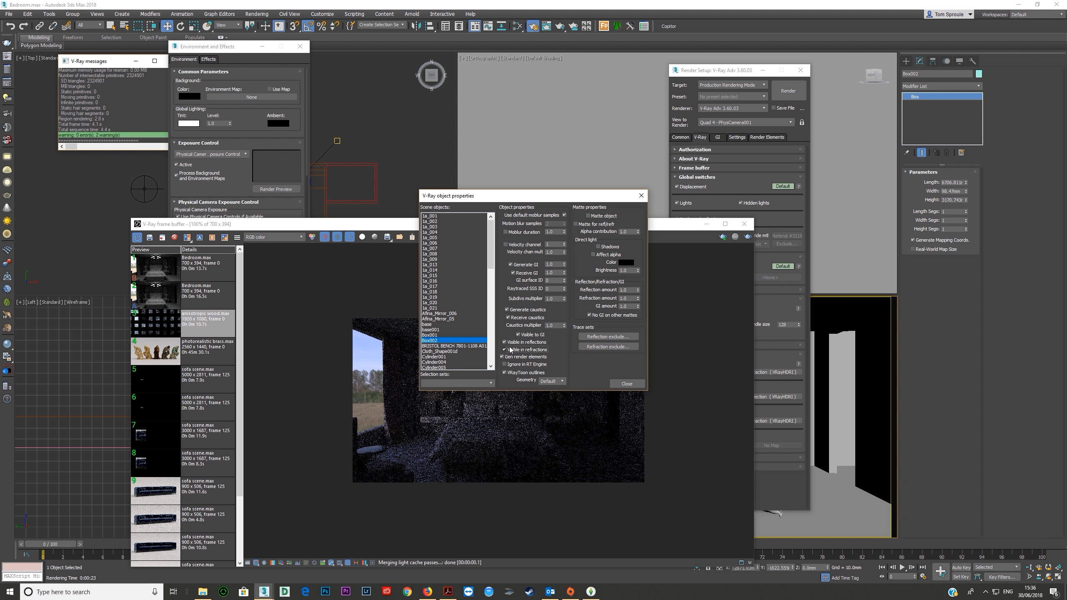
pyautogui.click(627, 383)
pyautogui.click(749, 237)
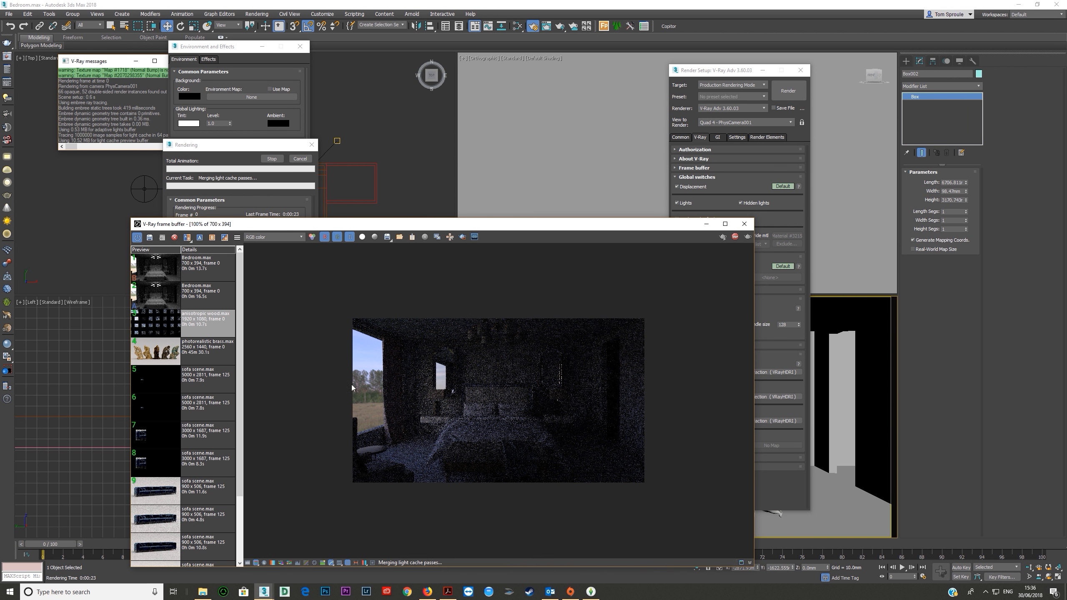
pyautogui.click(734, 238)
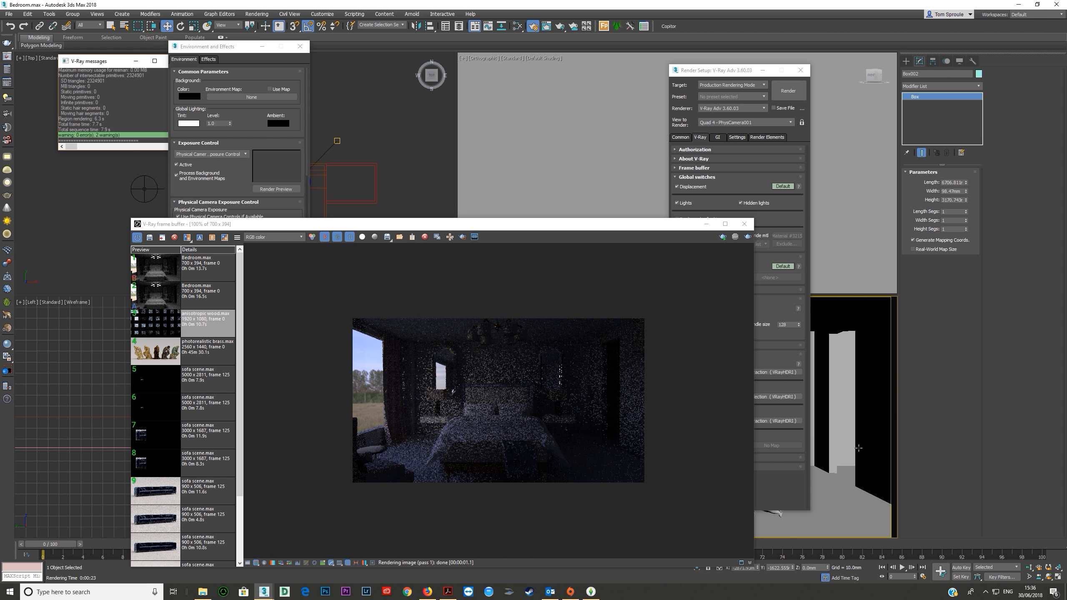
# Step: Turn off Visible to GI in the window pane box's V-Ray object properties and test render the camera view
pyautogui.rightClick(835, 411)
pyautogui.click(869, 509)
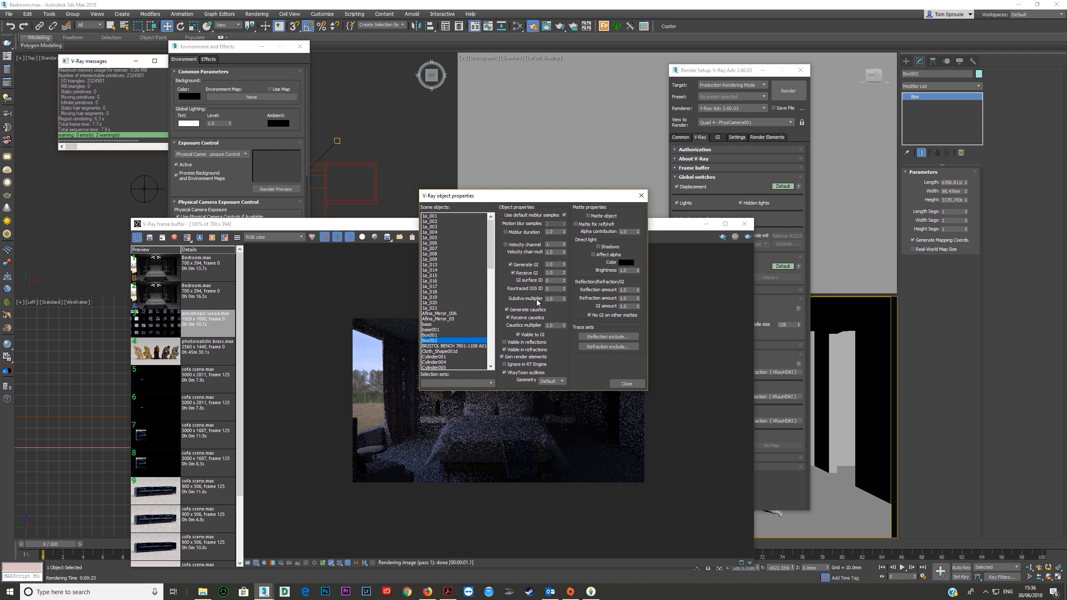
pyautogui.click(518, 334)
pyautogui.click(627, 384)
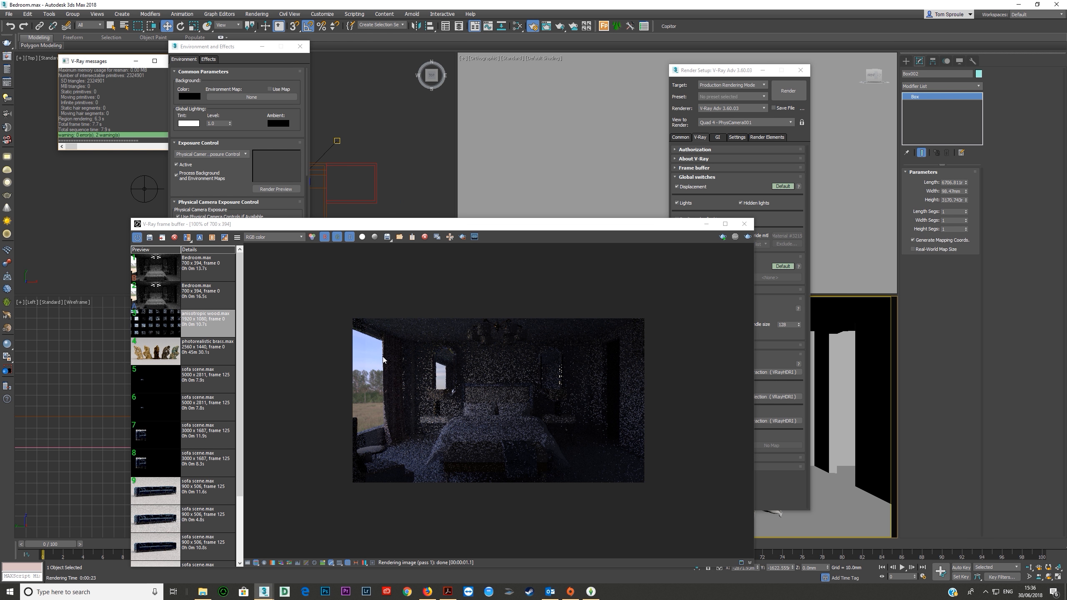
pyautogui.click(748, 237)
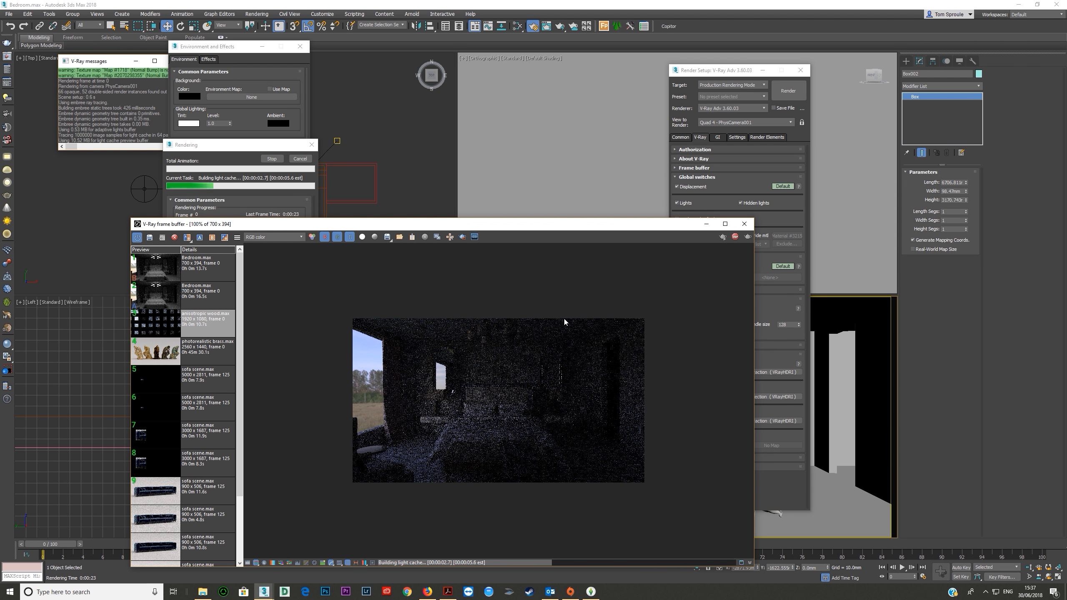
pyautogui.click(733, 237)
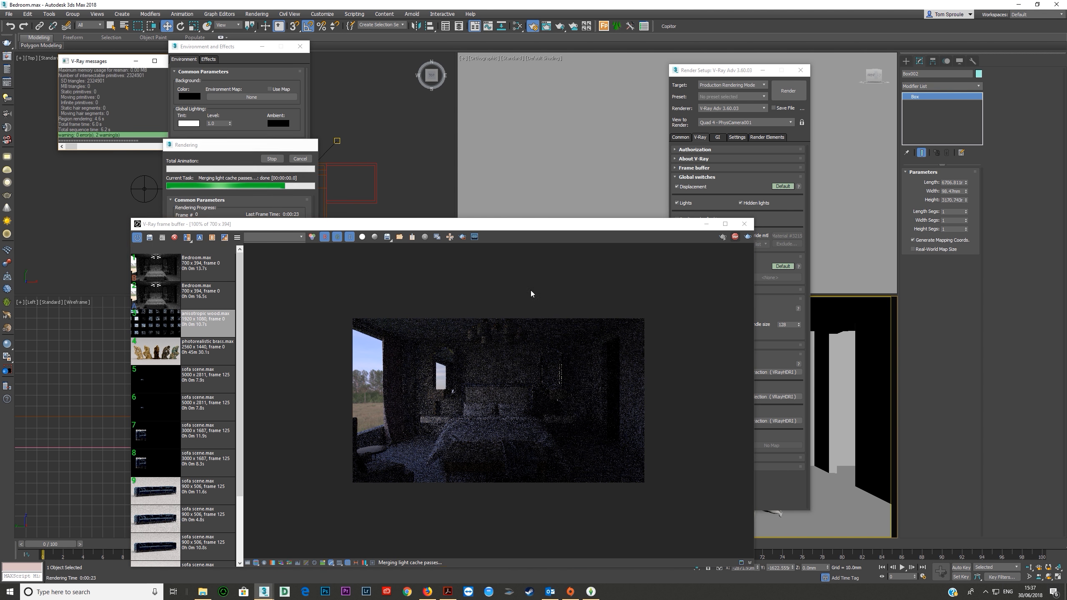
# Step: Put away the frame buffer and show the GI map's parameters in the Slate Material Editor
pyautogui.moveTo(537, 227); pyautogui.dragTo(468, 232)
pyautogui.click(675, 229)
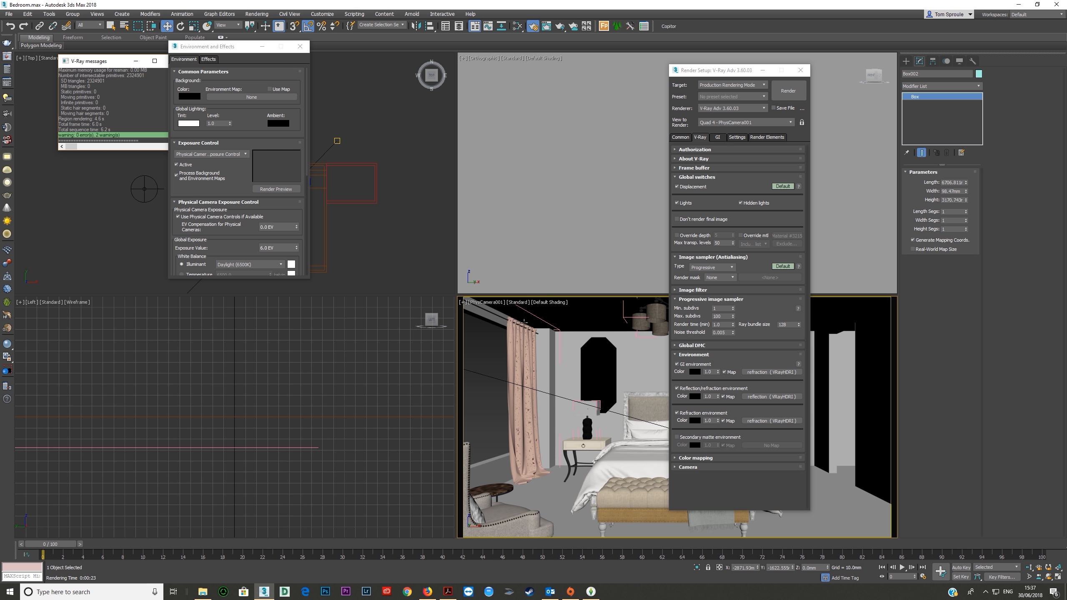
pyautogui.moveTo(233, 47); pyautogui.dragTo(376, 58)
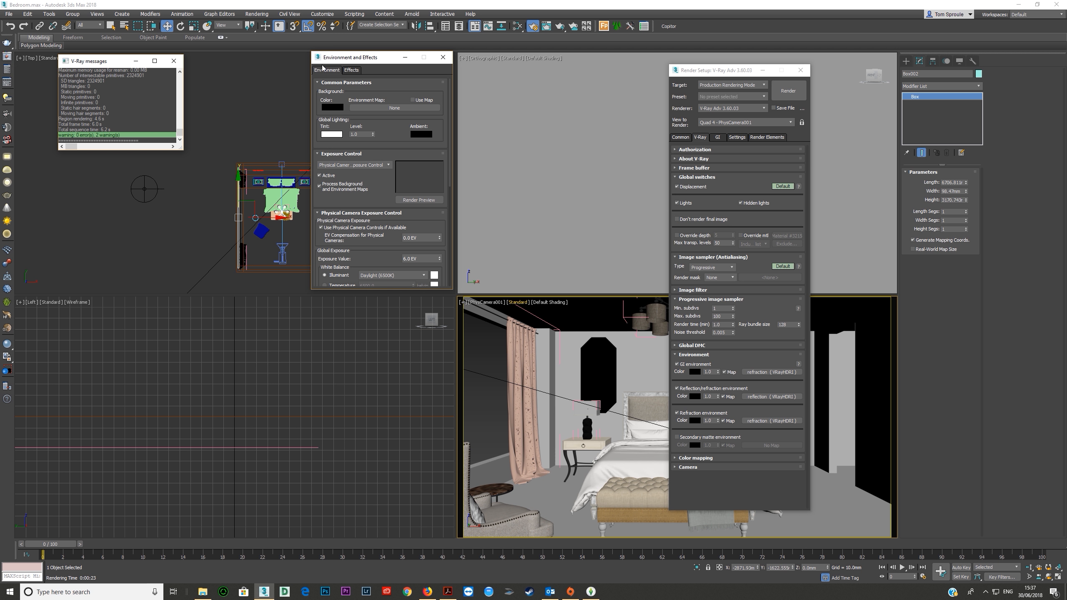
pyautogui.press('m')
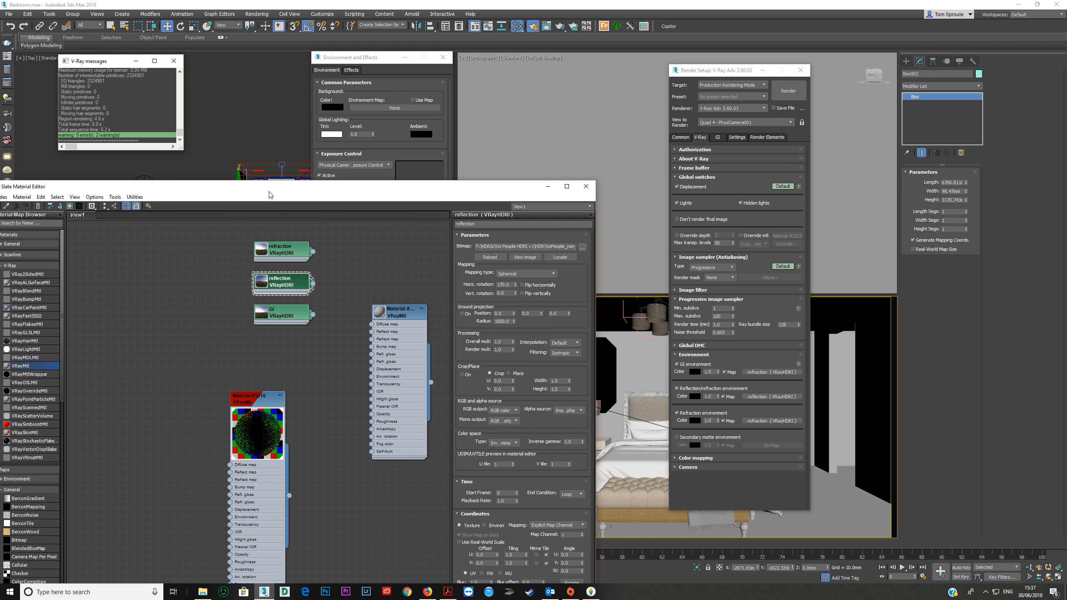
pyautogui.moveTo(270, 195); pyautogui.dragTo(477, 102)
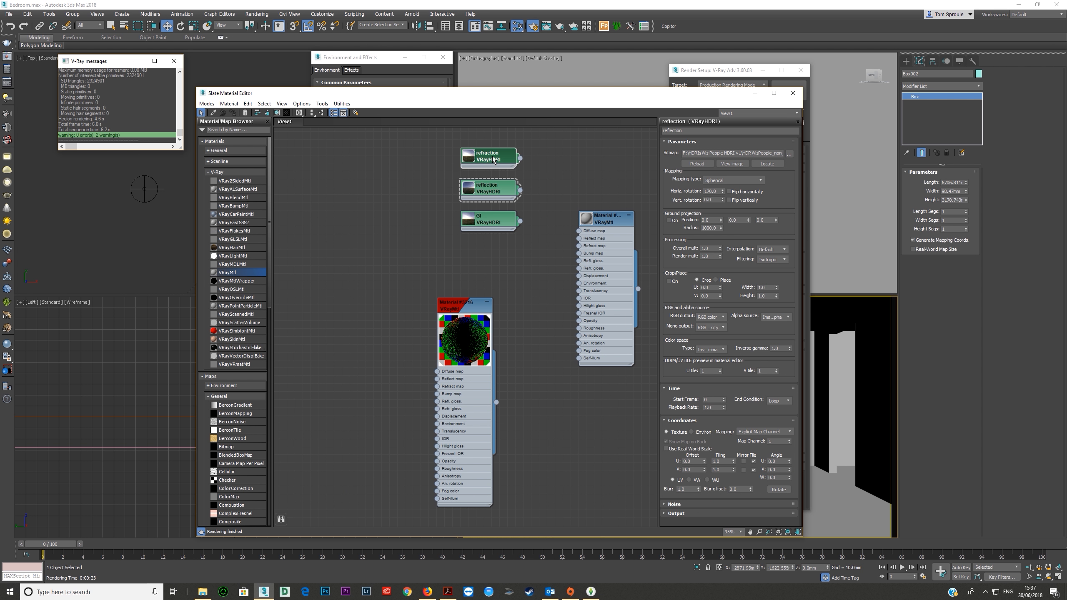
pyautogui.click(489, 220)
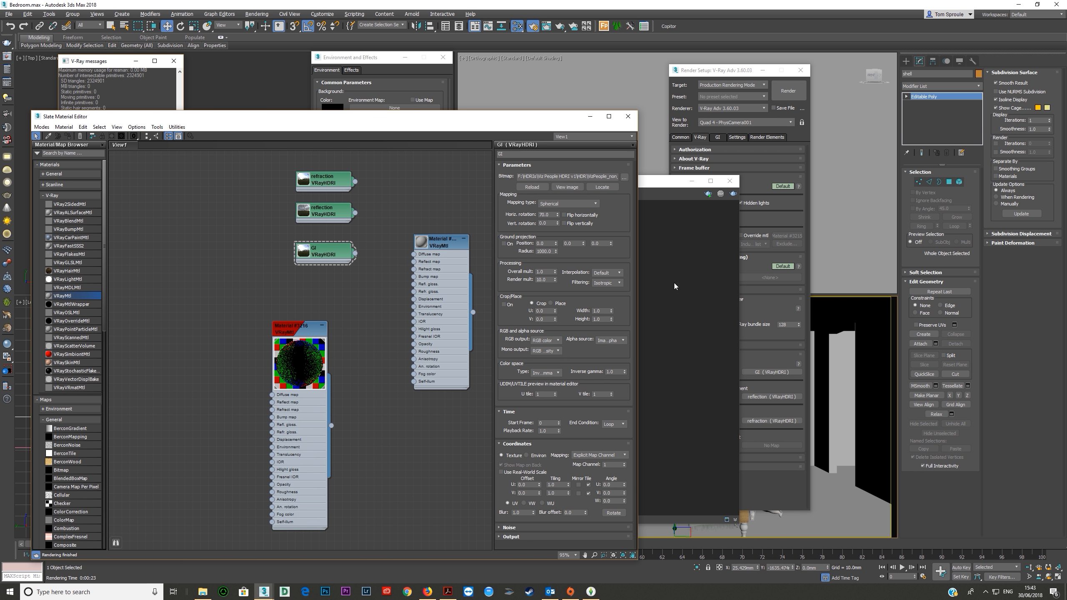
# Step: Review the latest bedroom render alongside the V-Ray GI, reflection and refraction environment overrides
pyautogui.click(696, 246)
pyautogui.click(755, 227)
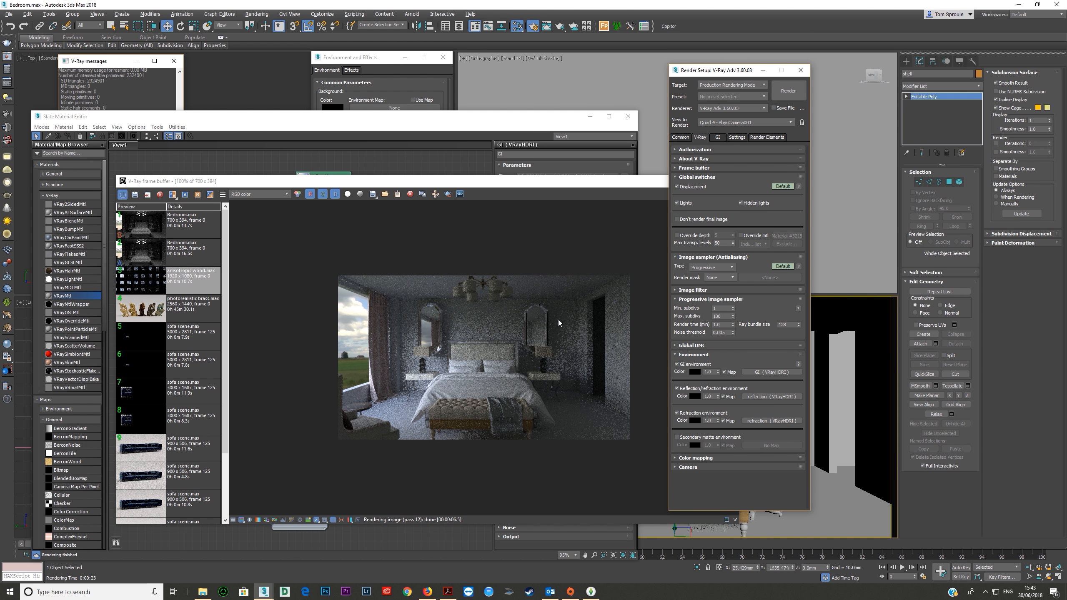
pyautogui.click(396, 164)
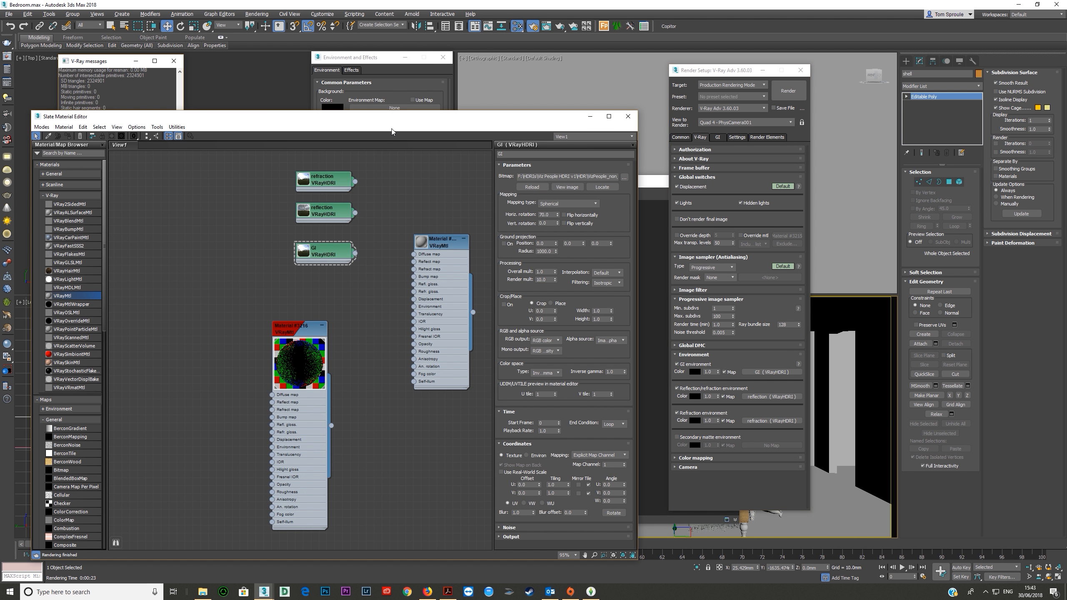
# Step: Check the GI map's HDR file, view HDRi 04 in HDRi_v1_Catalog.pdf in Adobe Acrobat, and return to 3ds Max without choosing another file
pyautogui.click(332, 254)
pyautogui.moveTo(608, 176); pyautogui.dragTo(618, 176)
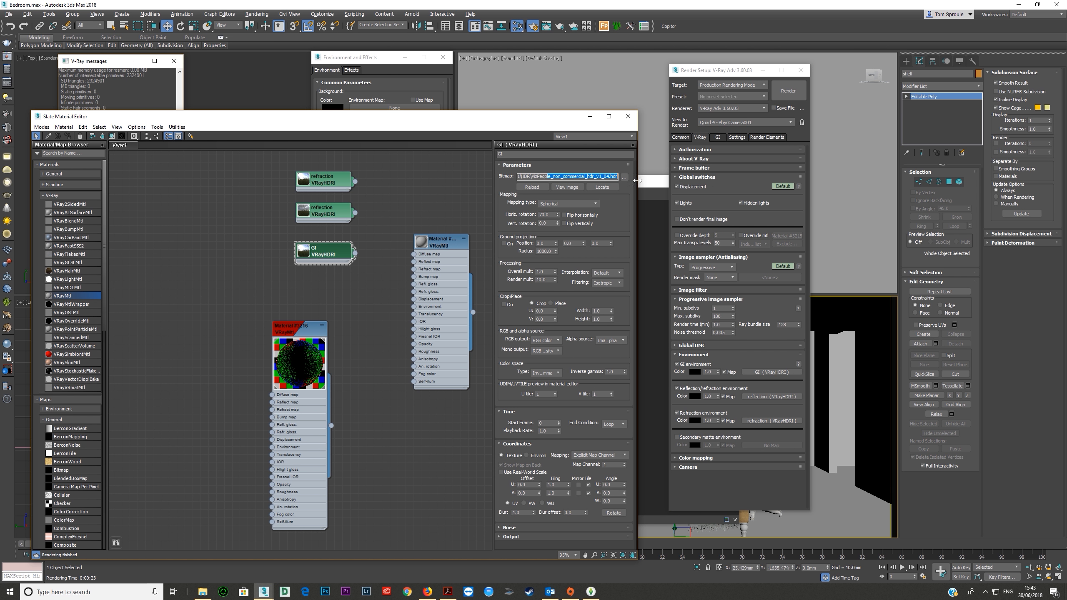
pyautogui.click(624, 177)
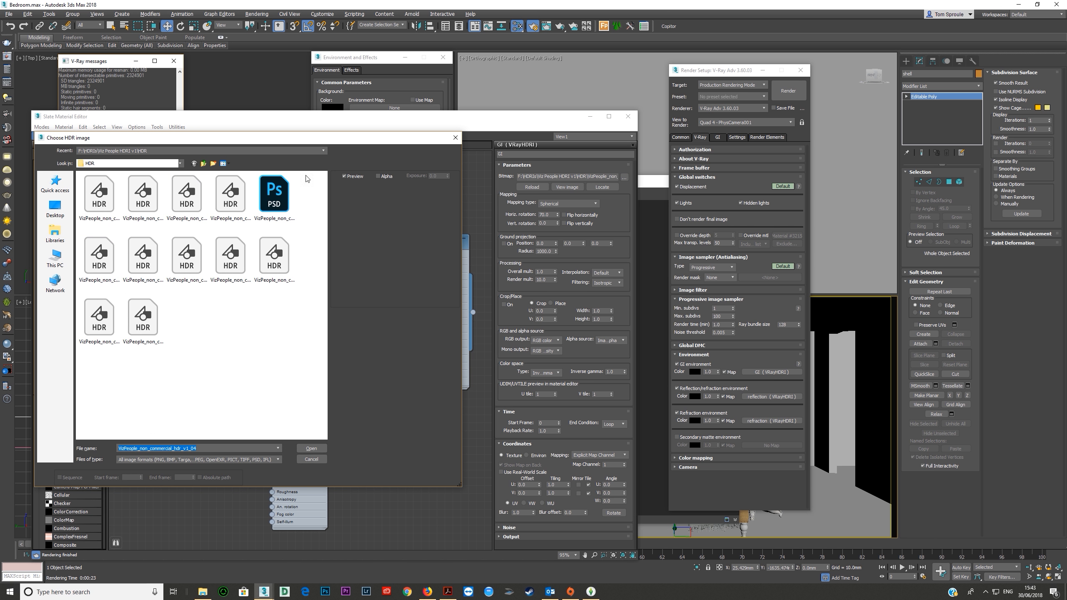
pyautogui.click(448, 592)
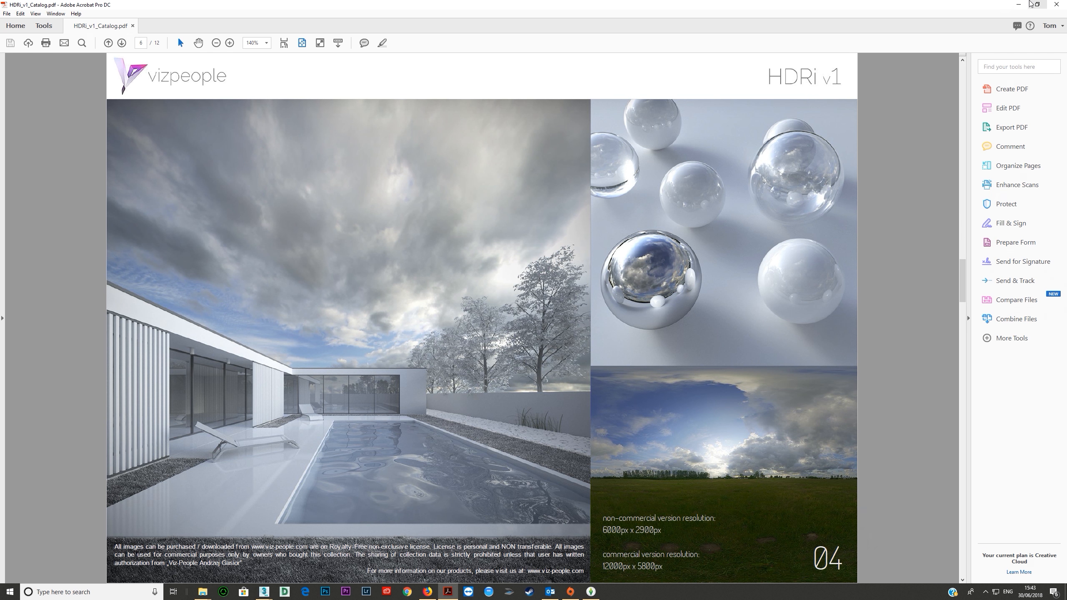
pyautogui.click(1018, 4)
pyautogui.click(494, 121)
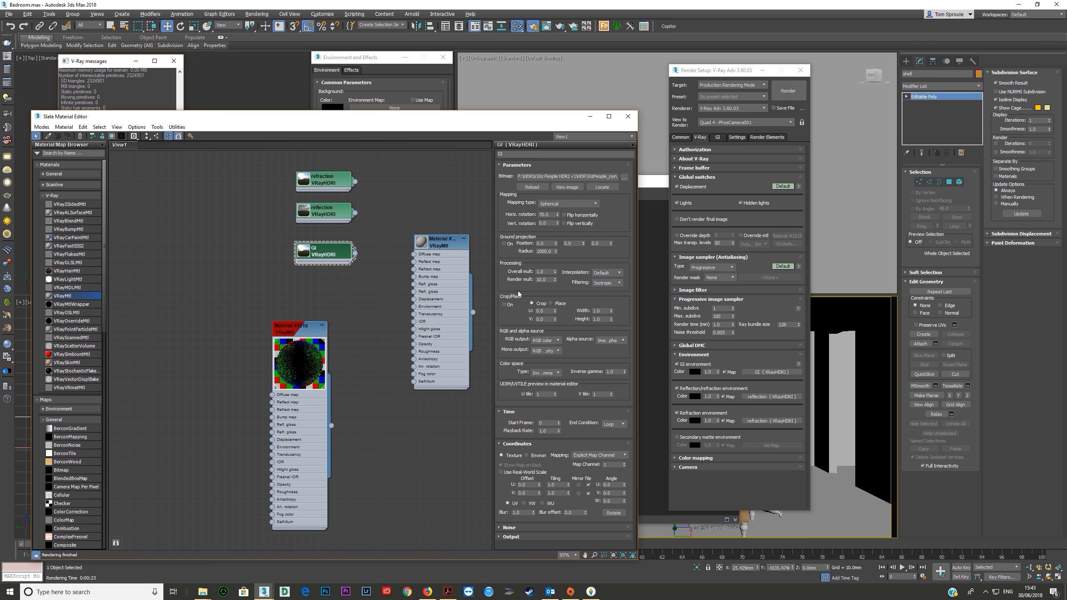
# Step: Close the Slate Material Editor, render the camera view, and enlarge the frame buffer to examine the result
pyautogui.click(628, 116)
pyautogui.click(495, 184)
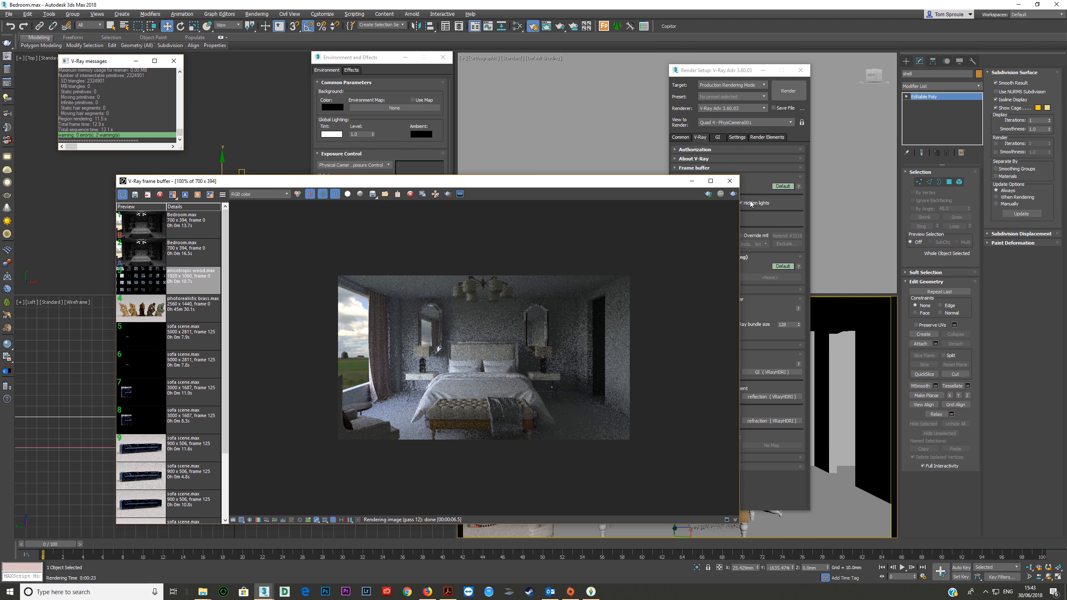
pyautogui.click(734, 194)
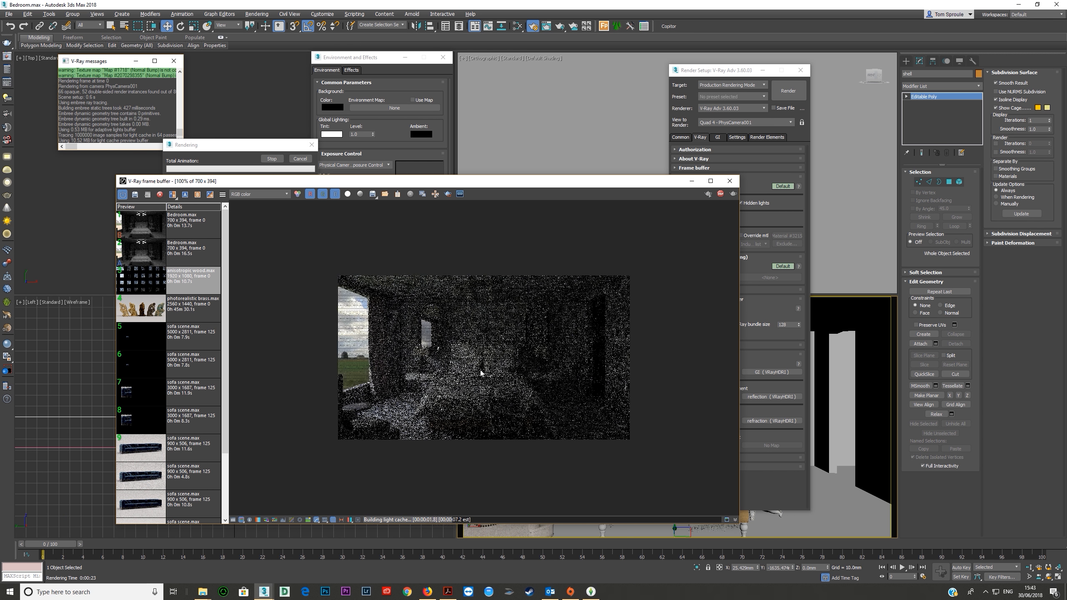
pyautogui.scroll(1, 476, 376)
pyautogui.moveTo(740, 524); pyautogui.dragTo(986, 561)
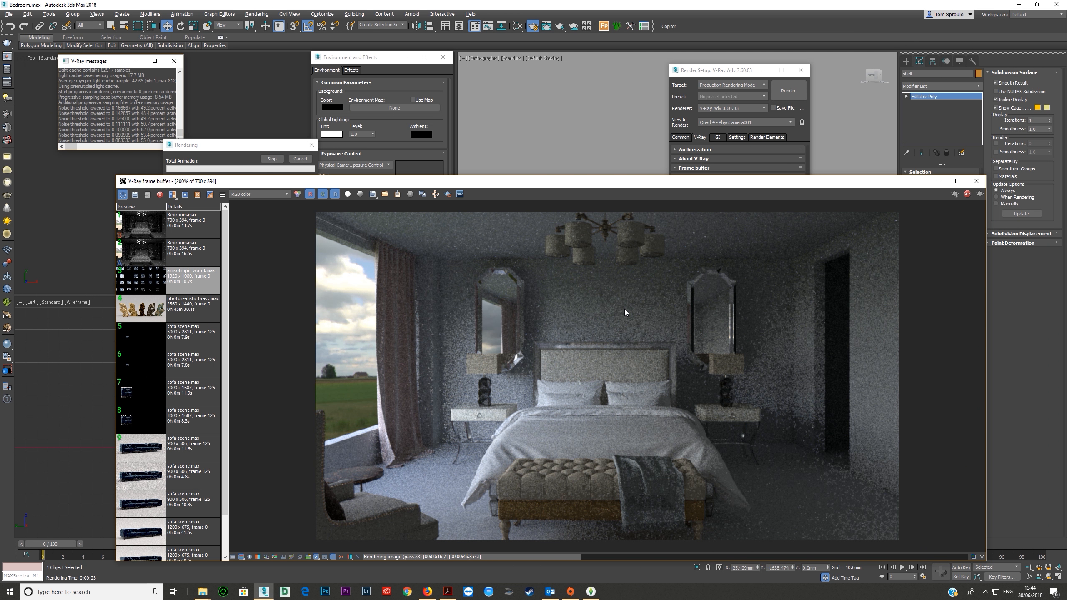
pyautogui.scroll(-1, 625, 312)
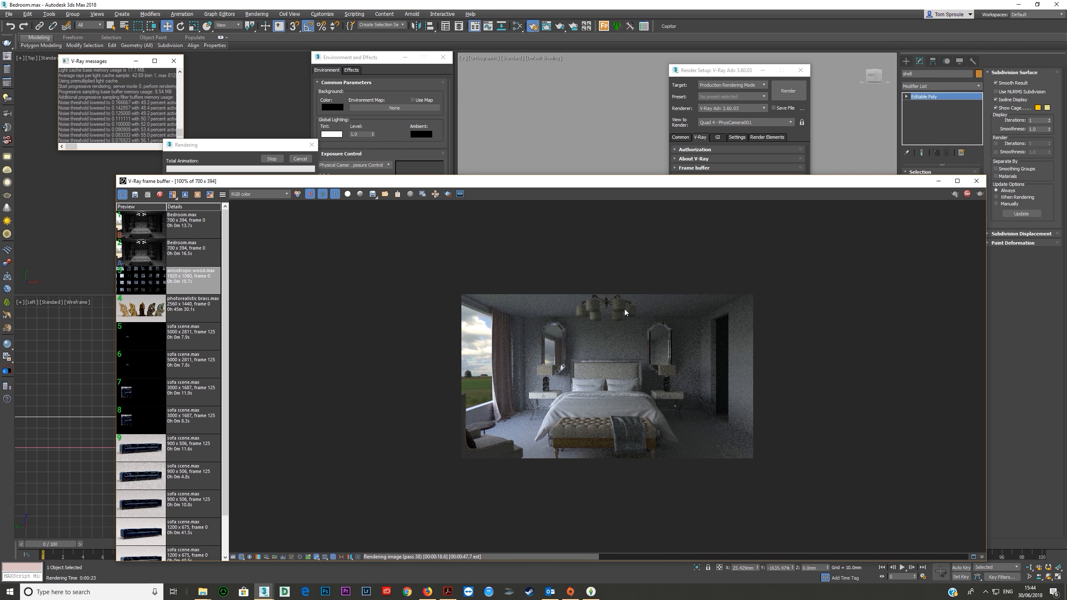